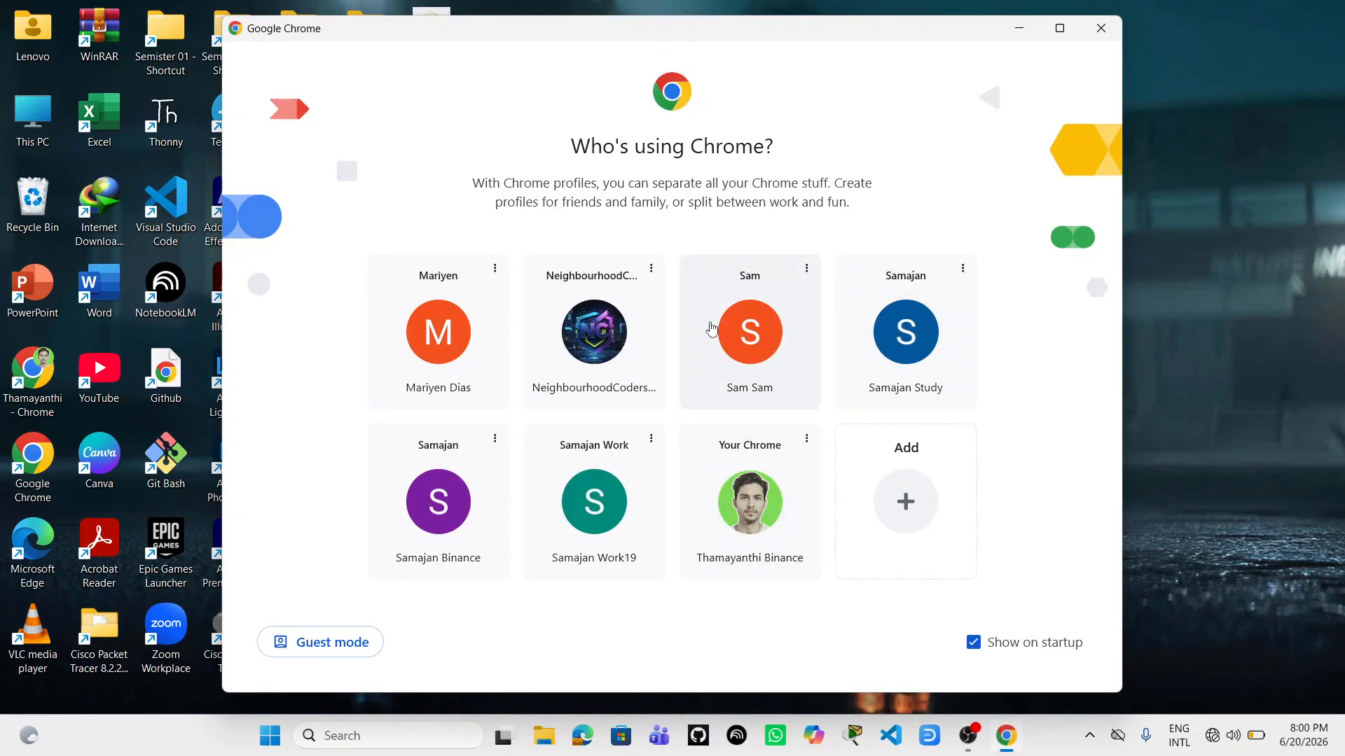
Open the browser with the Study profile and enter "draw io" as the Google search text
left_click(909, 361)
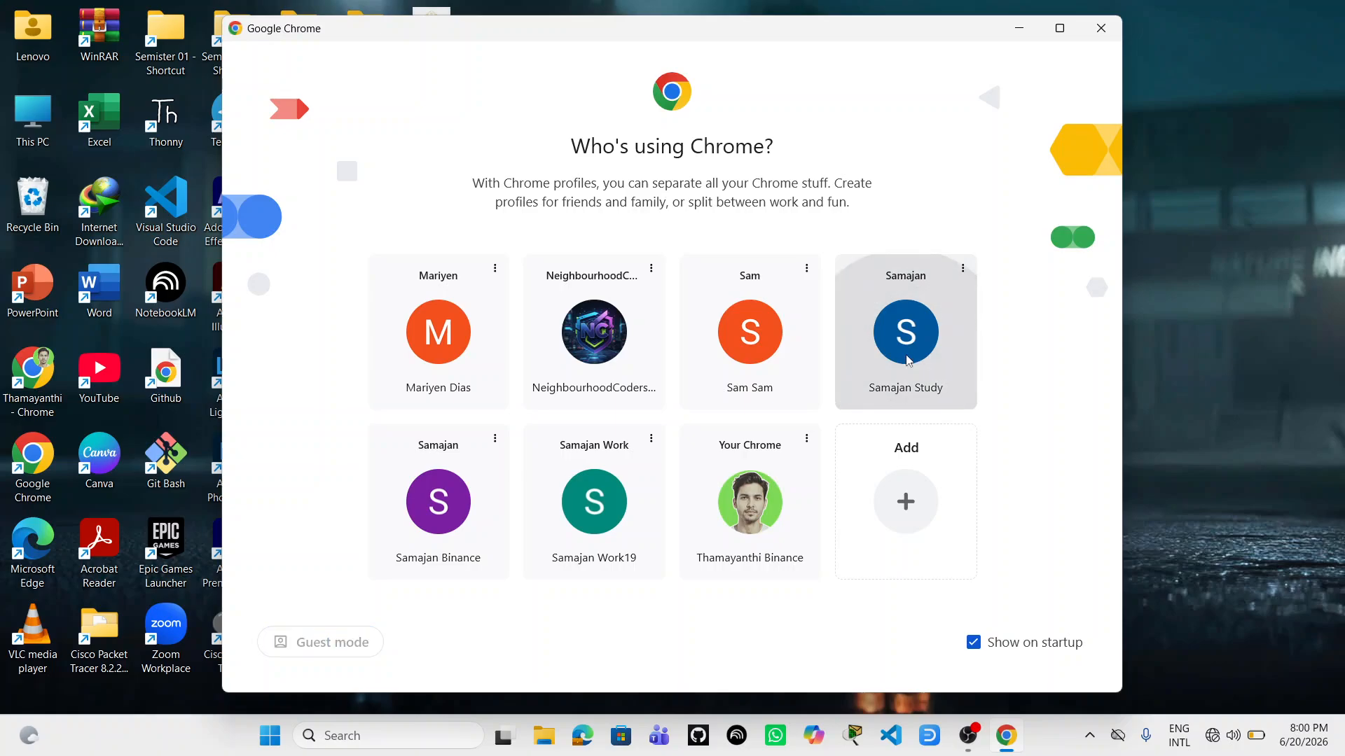
left_click(477, 358)
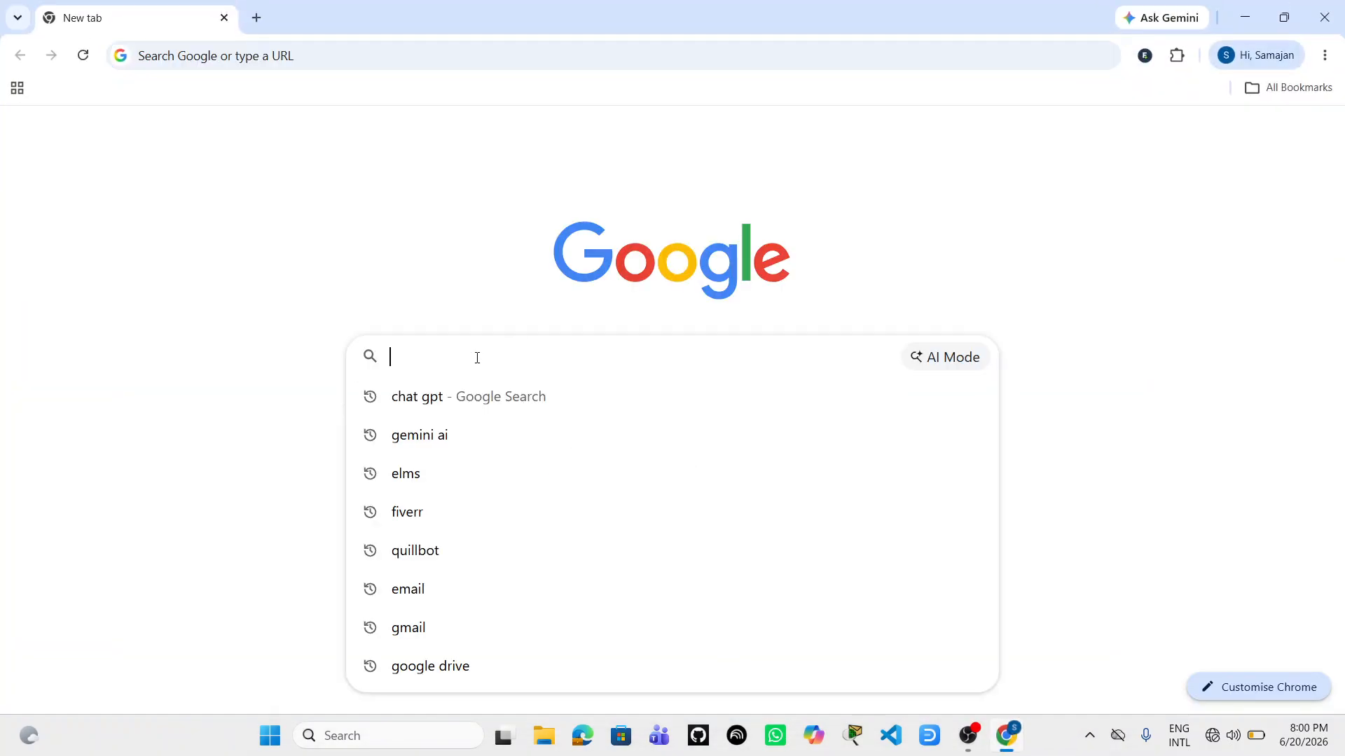
type("draw")
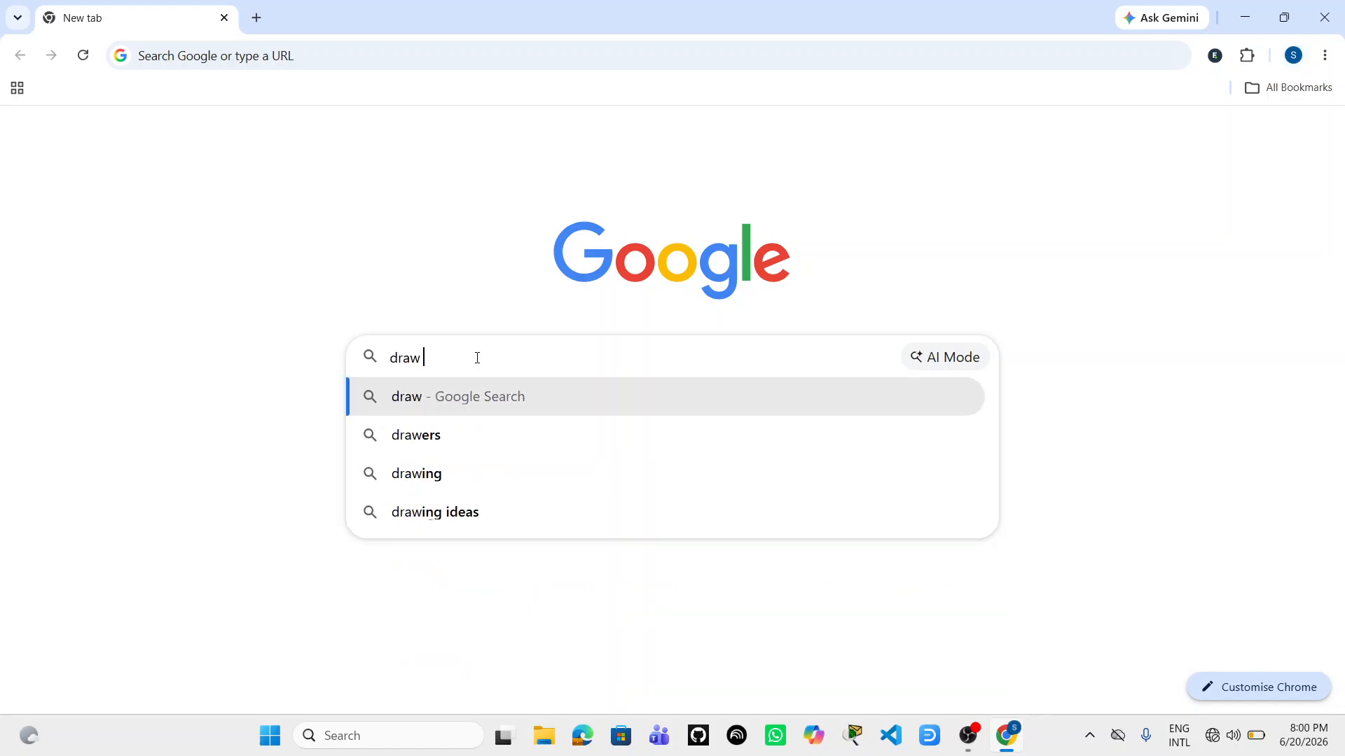
type(" io")
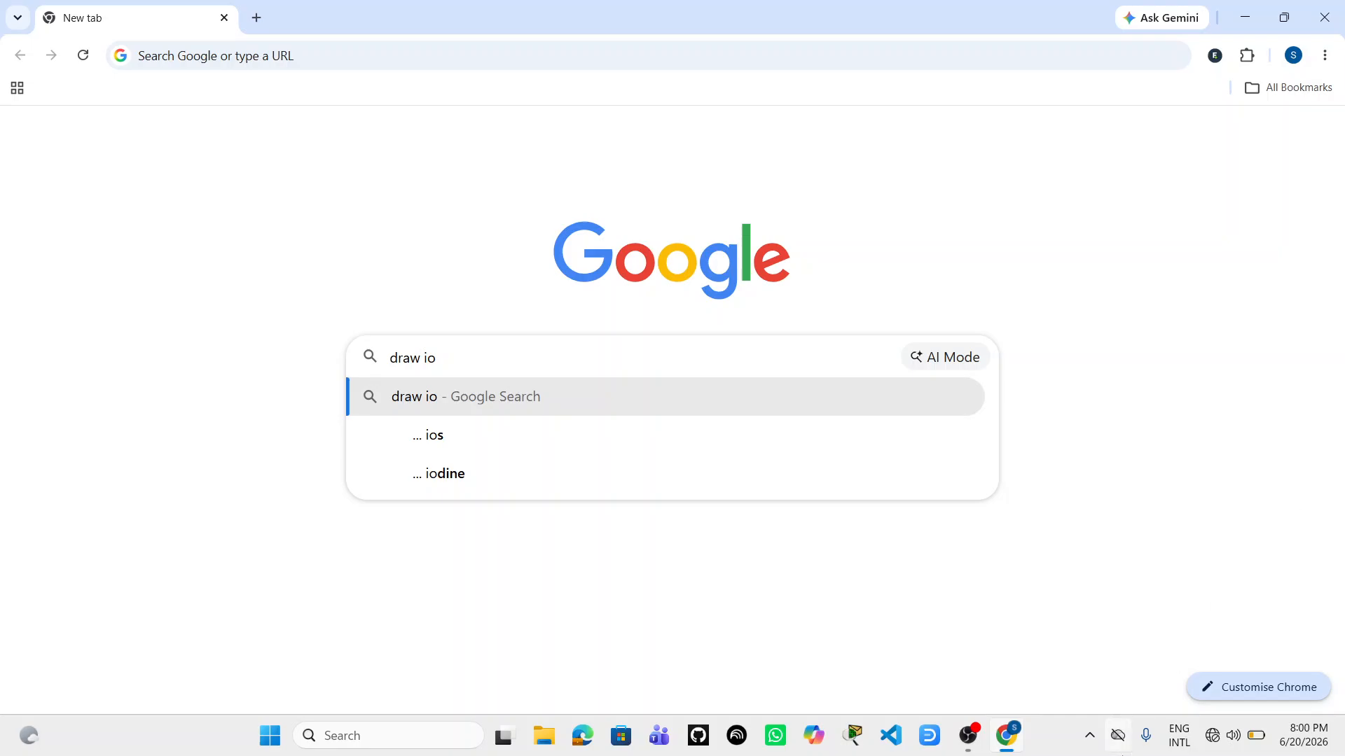
Switch Wi-Fi off and on again and connect to the "Enna Ranga Inga Nadakuthu" network
left_click(1212, 744)
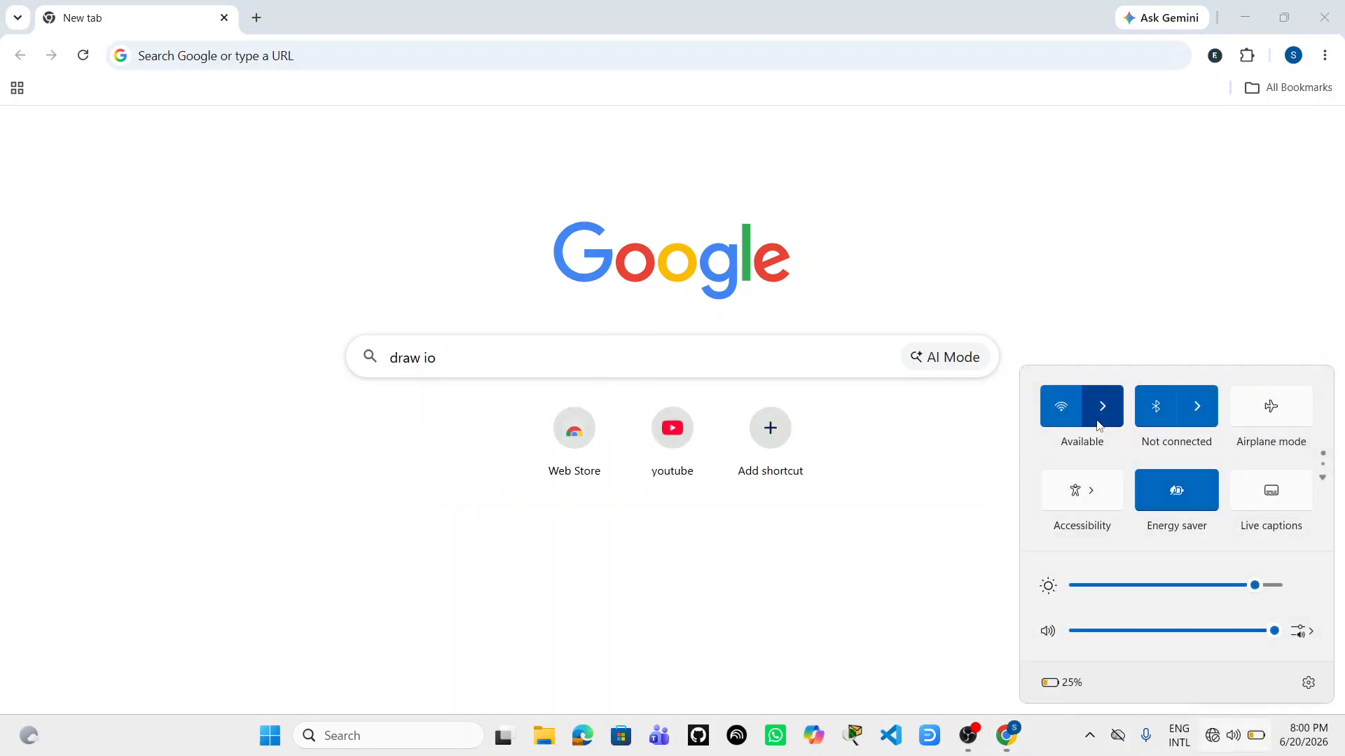
left_click(1105, 402)
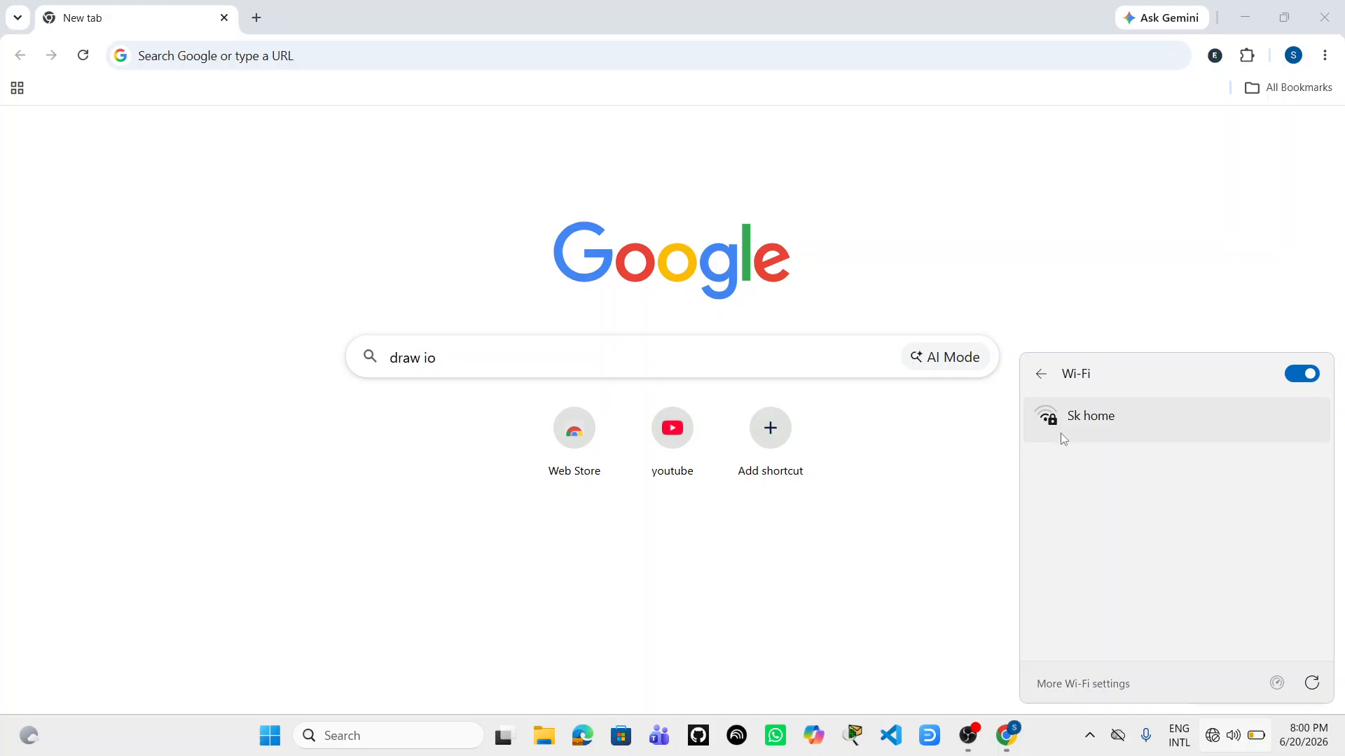
left_click(1302, 373)
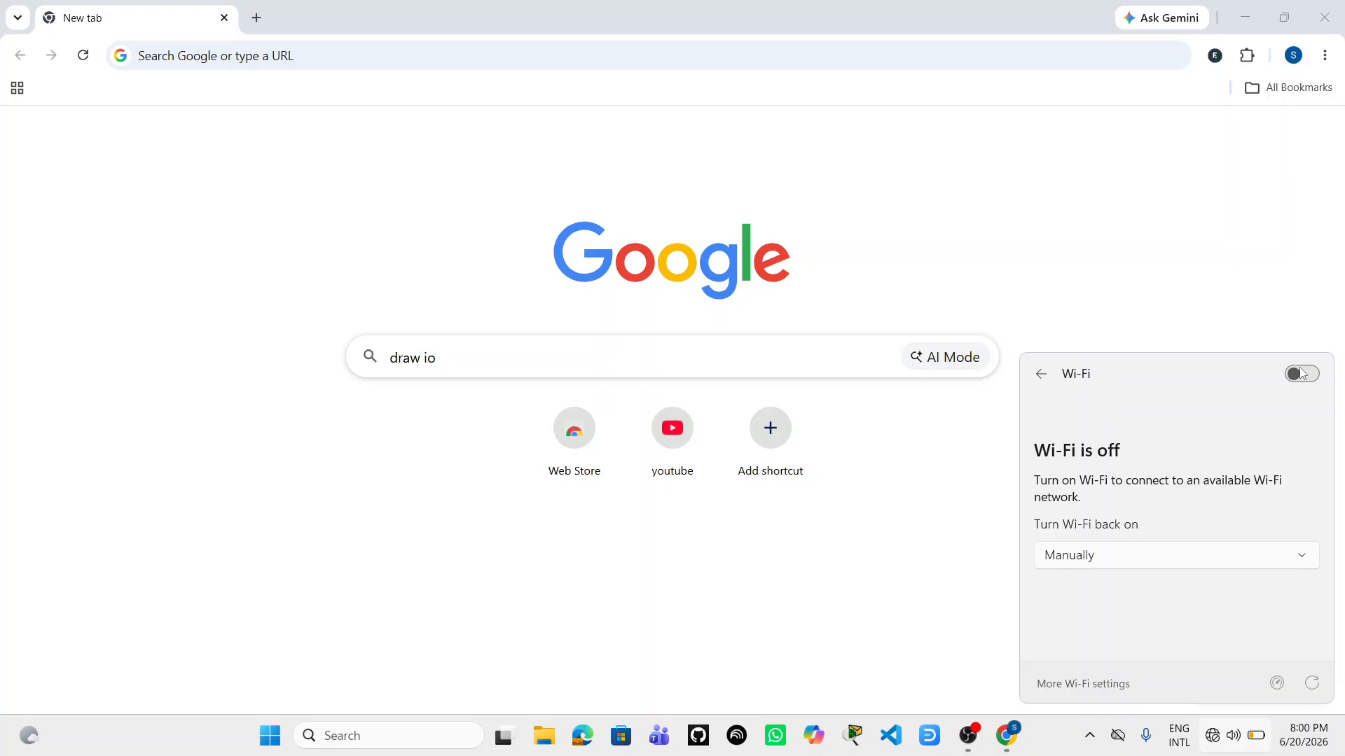
left_click(1302, 373)
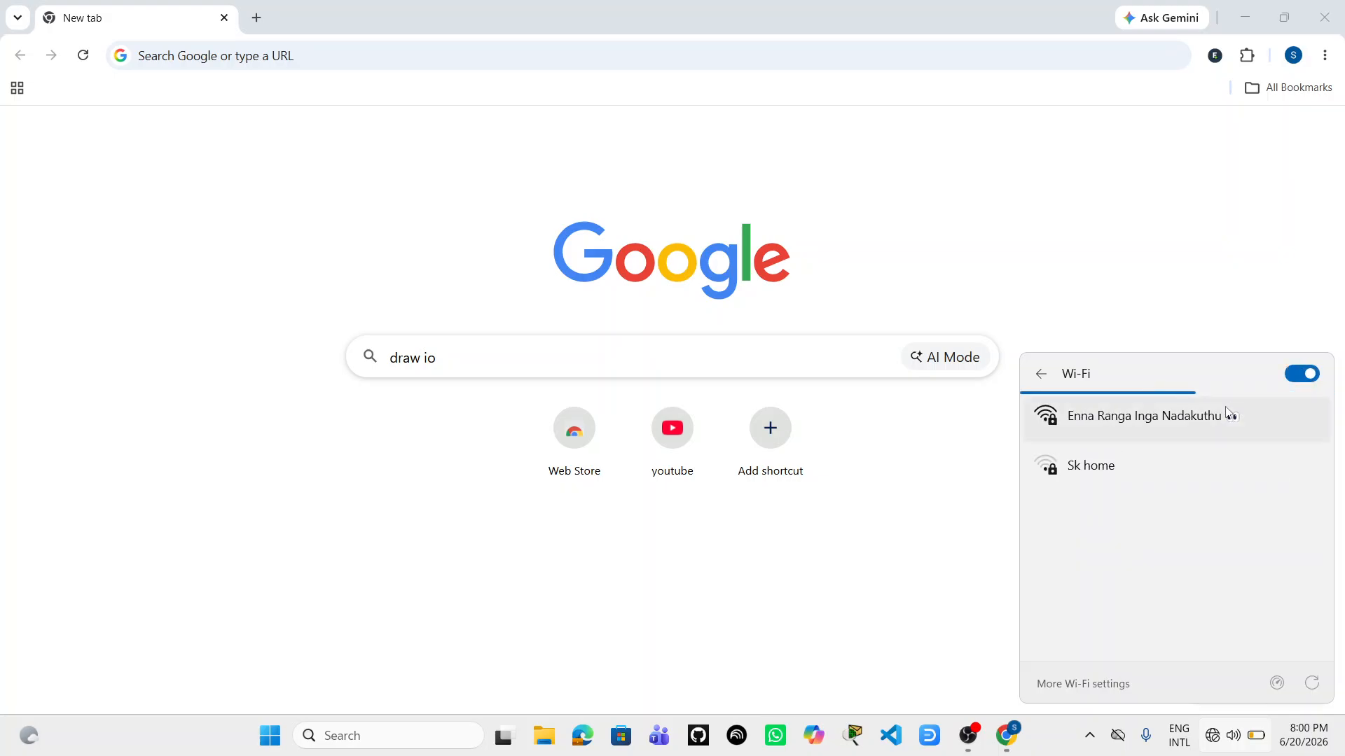
left_click(1210, 423)
left_click(1250, 497)
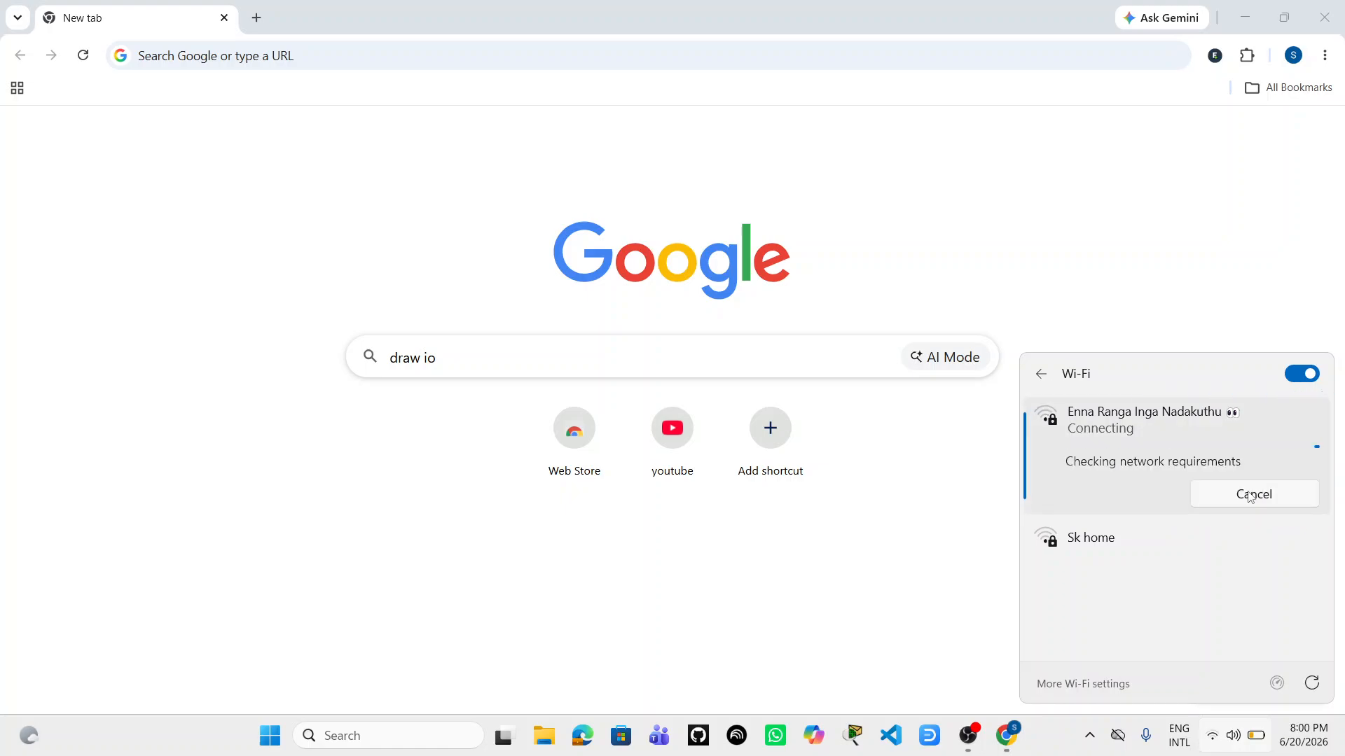
left_click(930, 306)
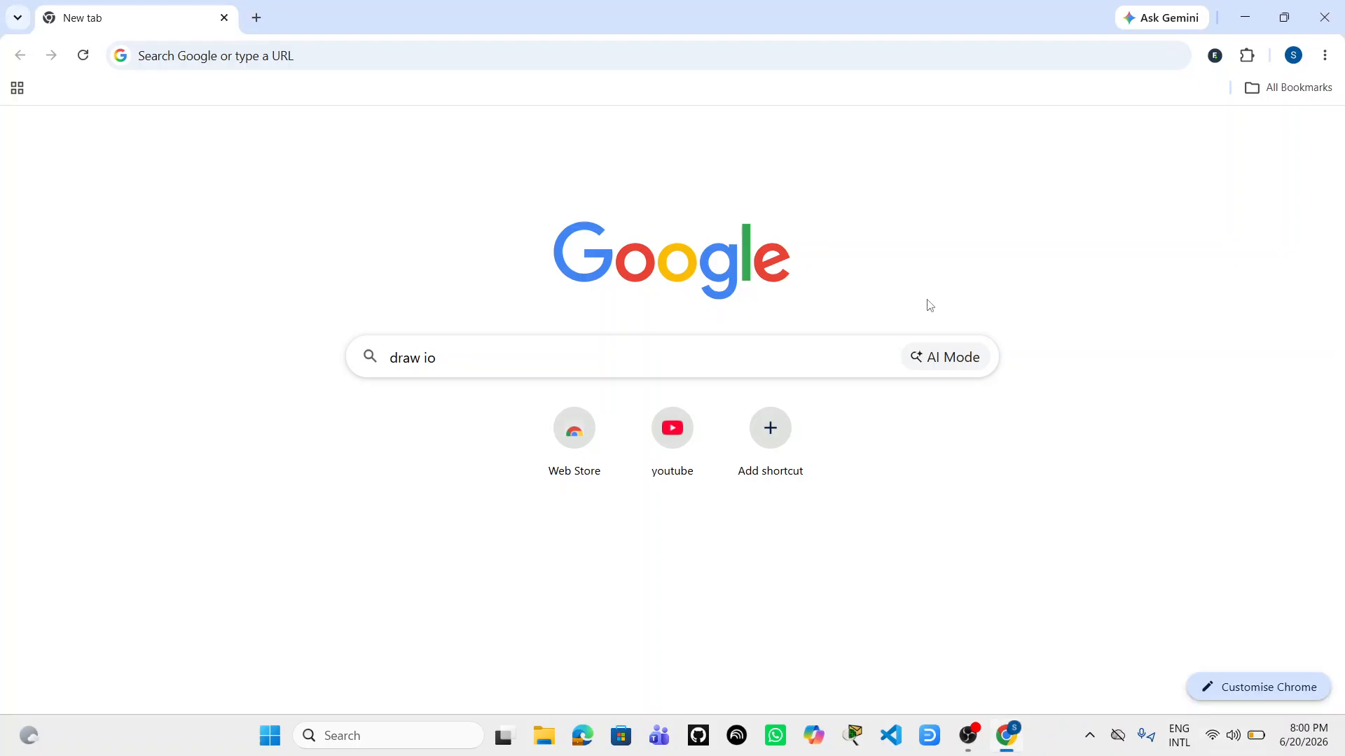
Search Google for "draw io download" and open the official drawio.com site from the results
left_click(545, 366)
type("download")
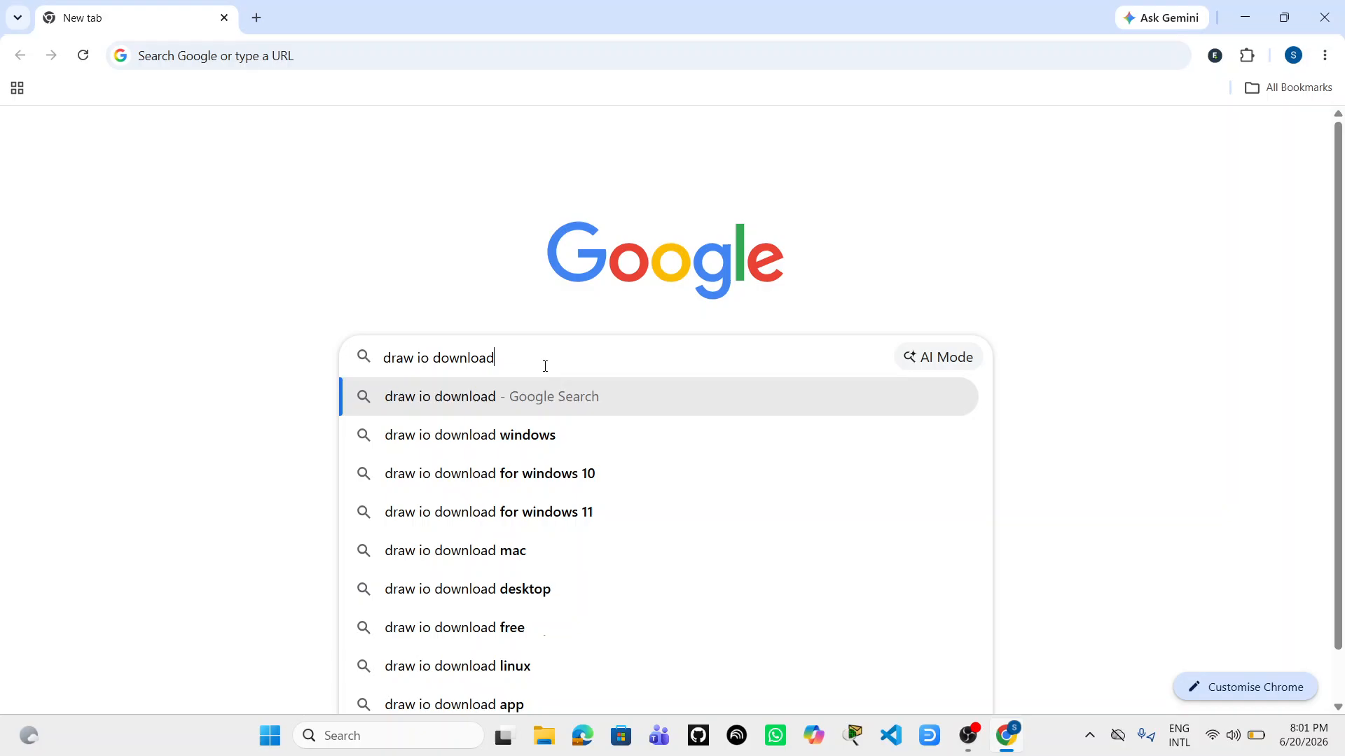
key("Return")
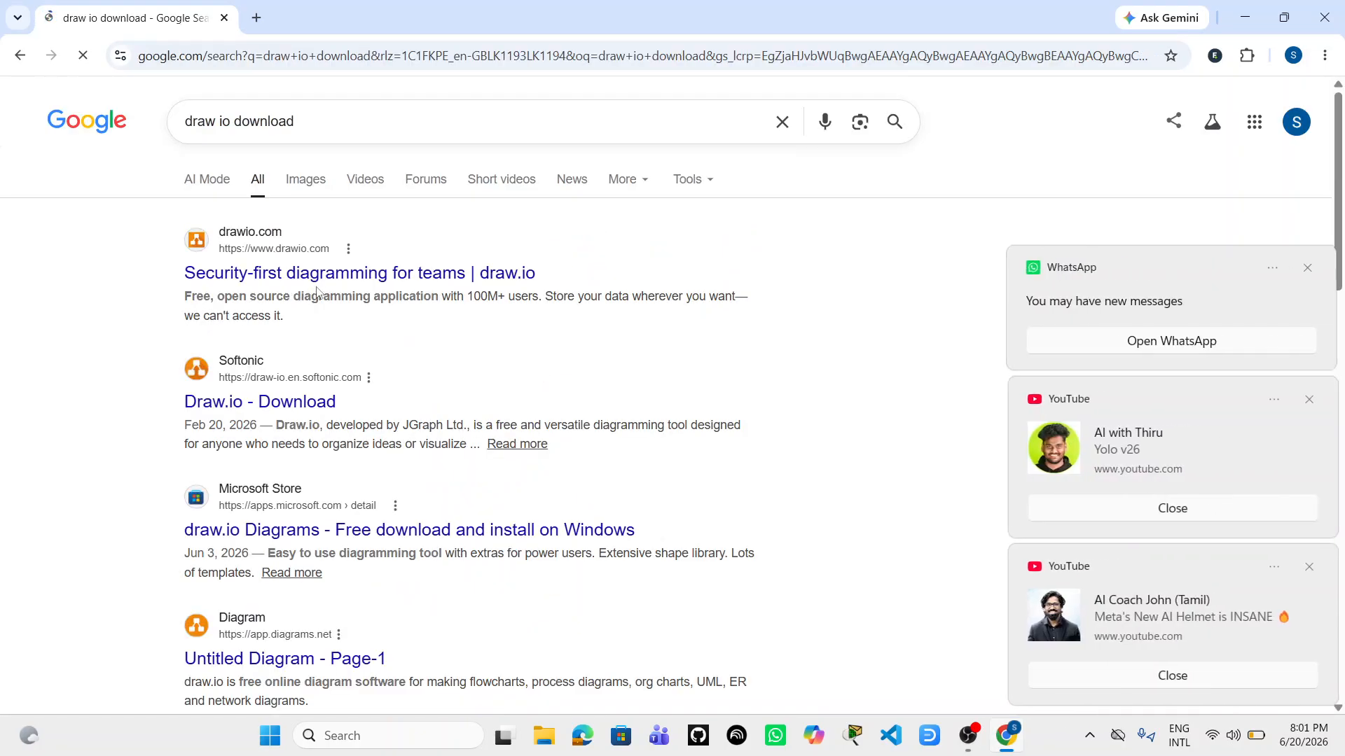
left_click(290, 275)
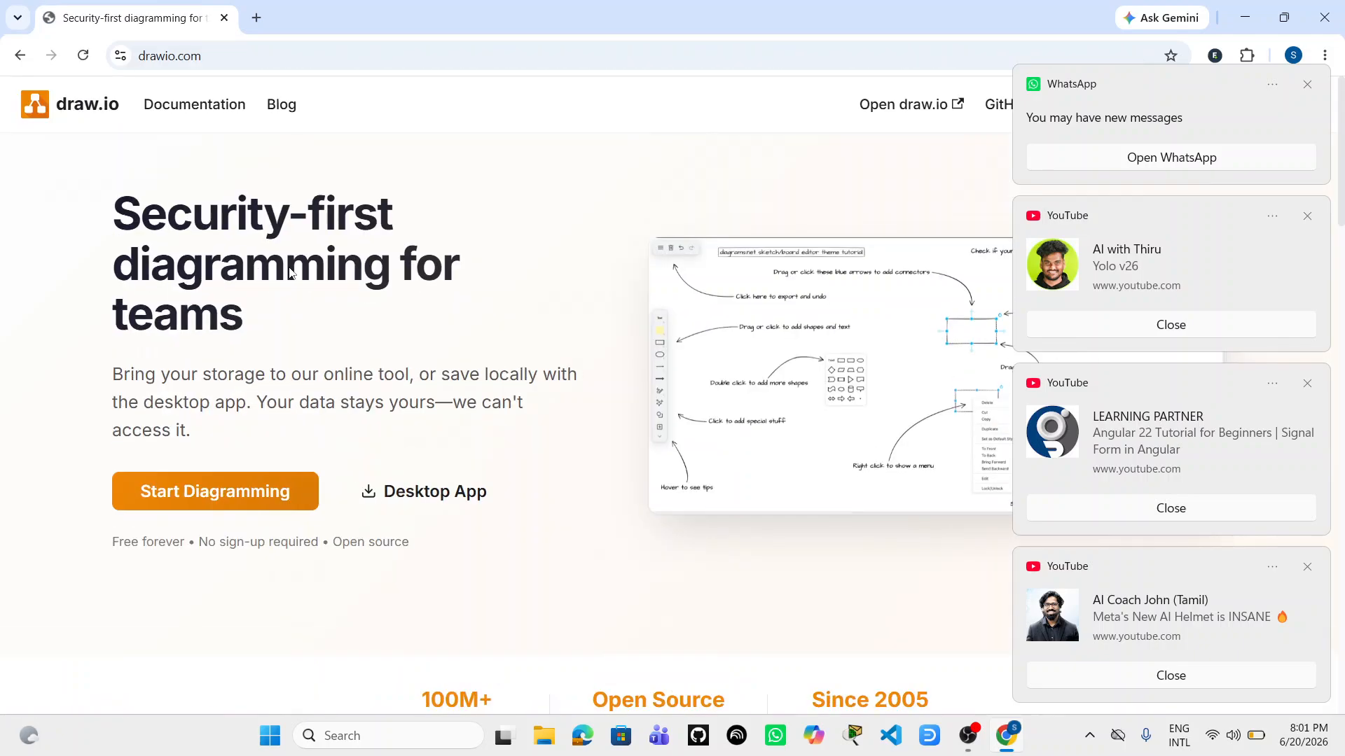
Open the desktop app's release page from the draw.io homepage and dismiss the YouTube notifications covering it
scroll(465, 495, "down", 15)
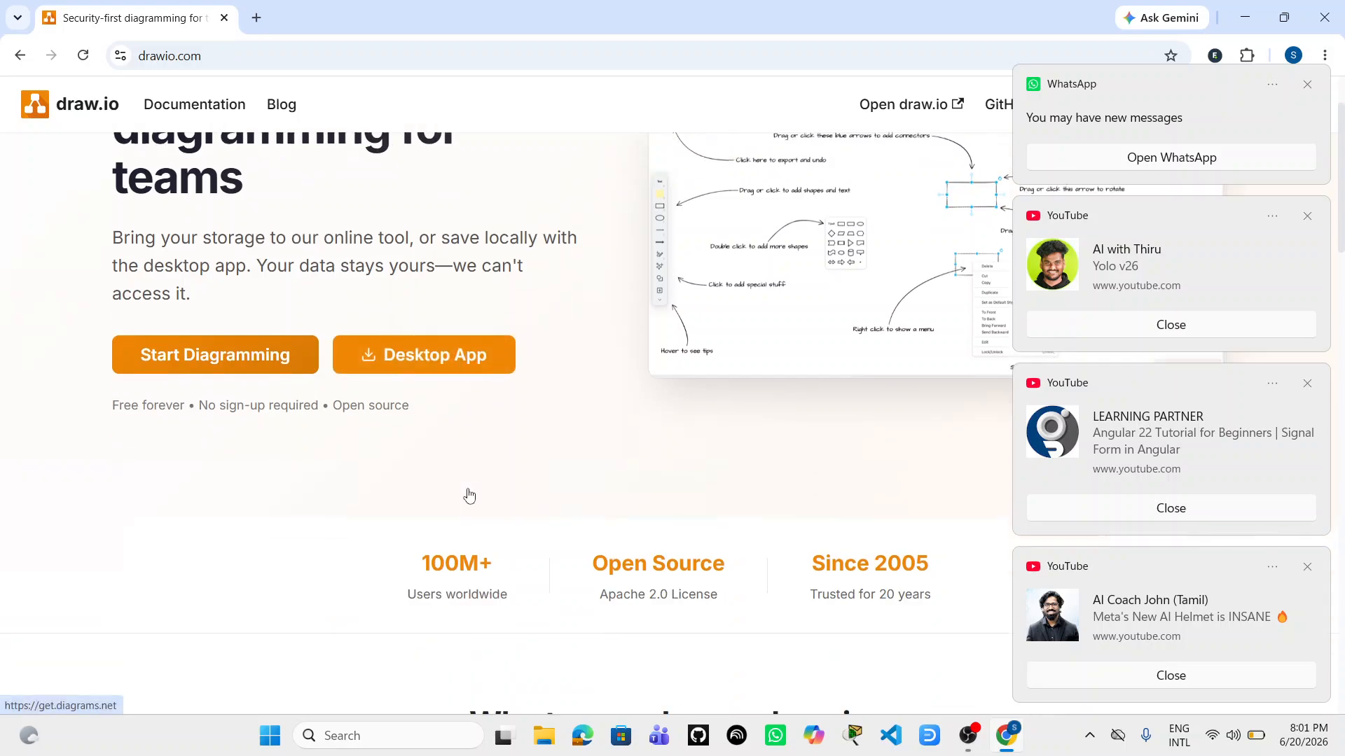
scroll(467, 494, "down", 8)
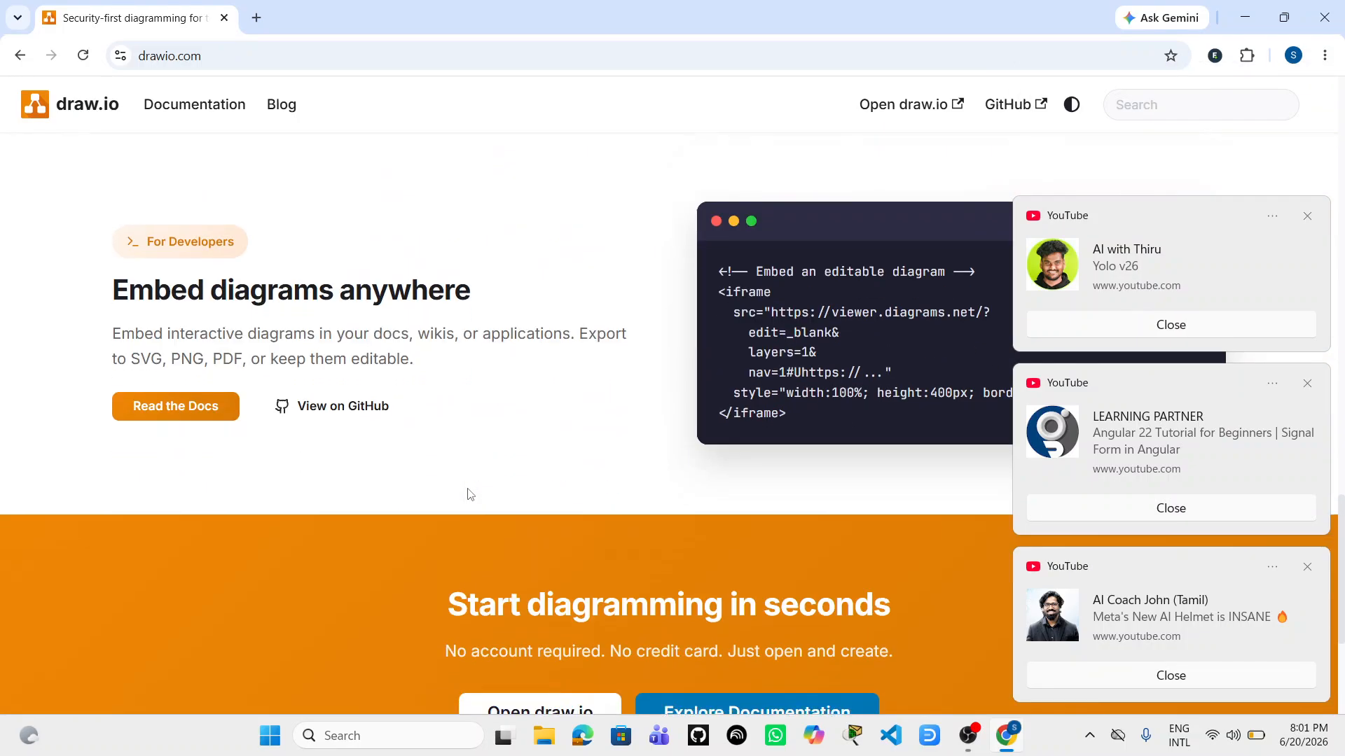
scroll(468, 494, "up", 3)
scroll(469, 495, "down", 2)
scroll(470, 495, "down", 2)
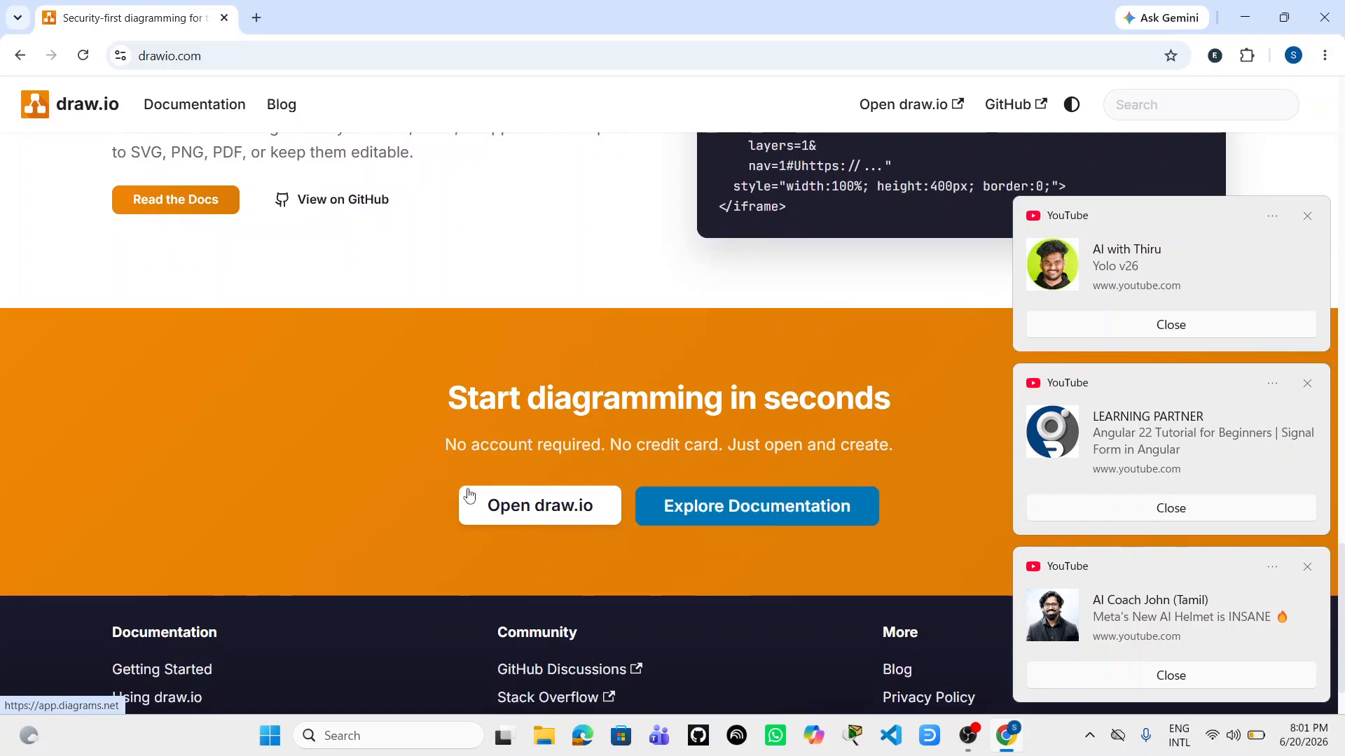
scroll(469, 495, "up", 20)
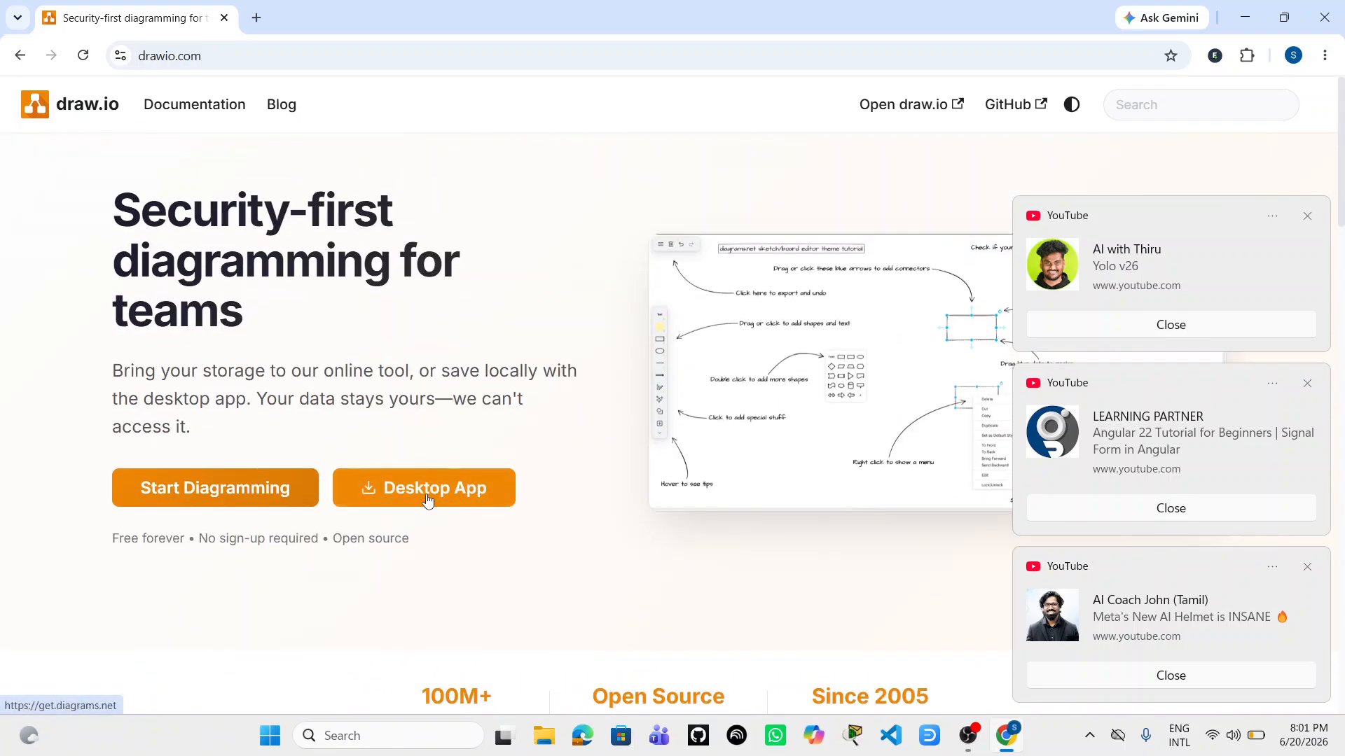
left_click(468, 496)
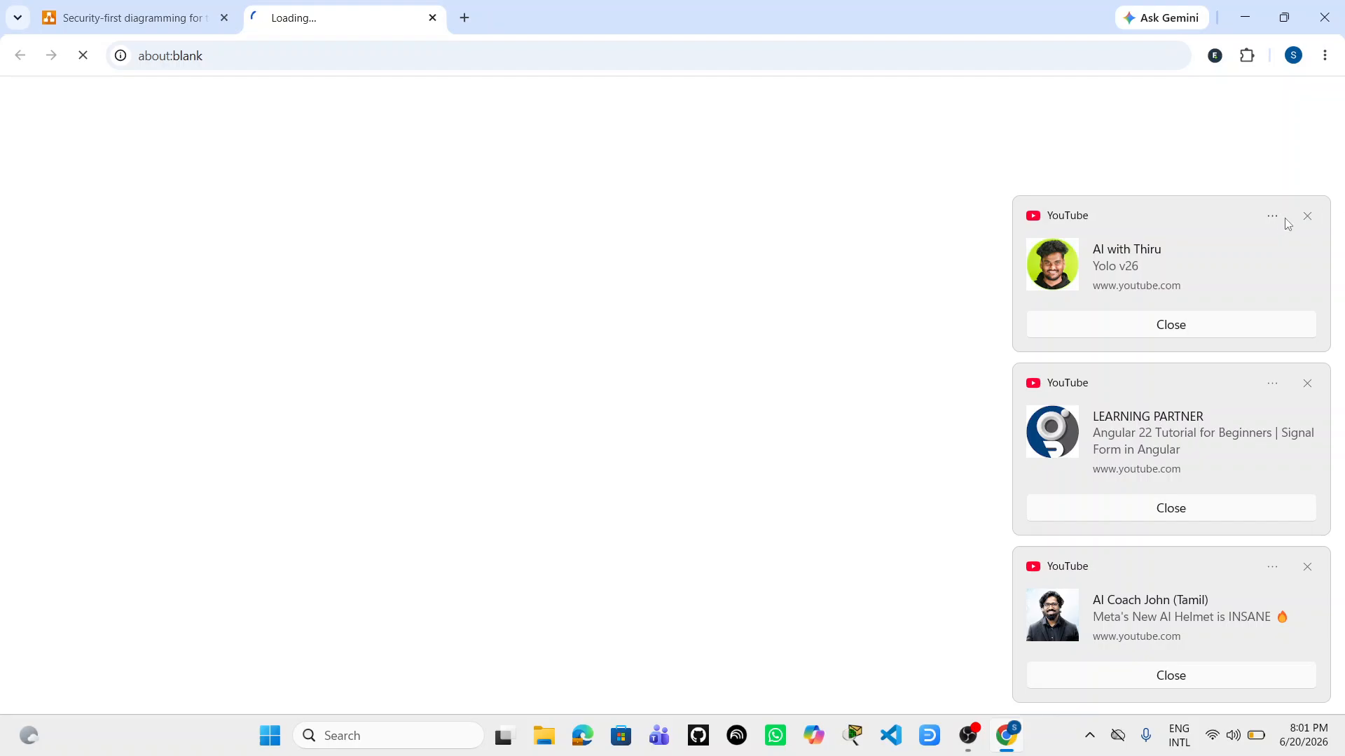
left_click(1307, 216)
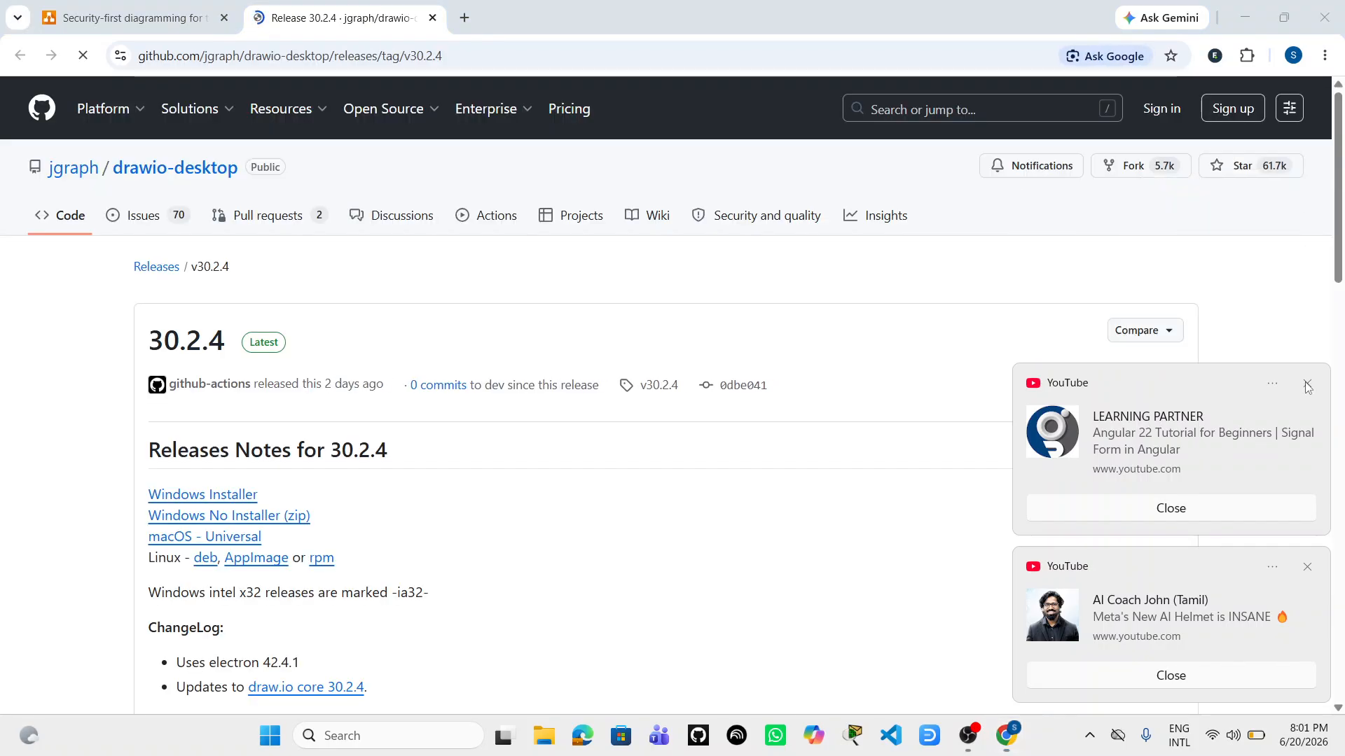
left_click(1307, 386)
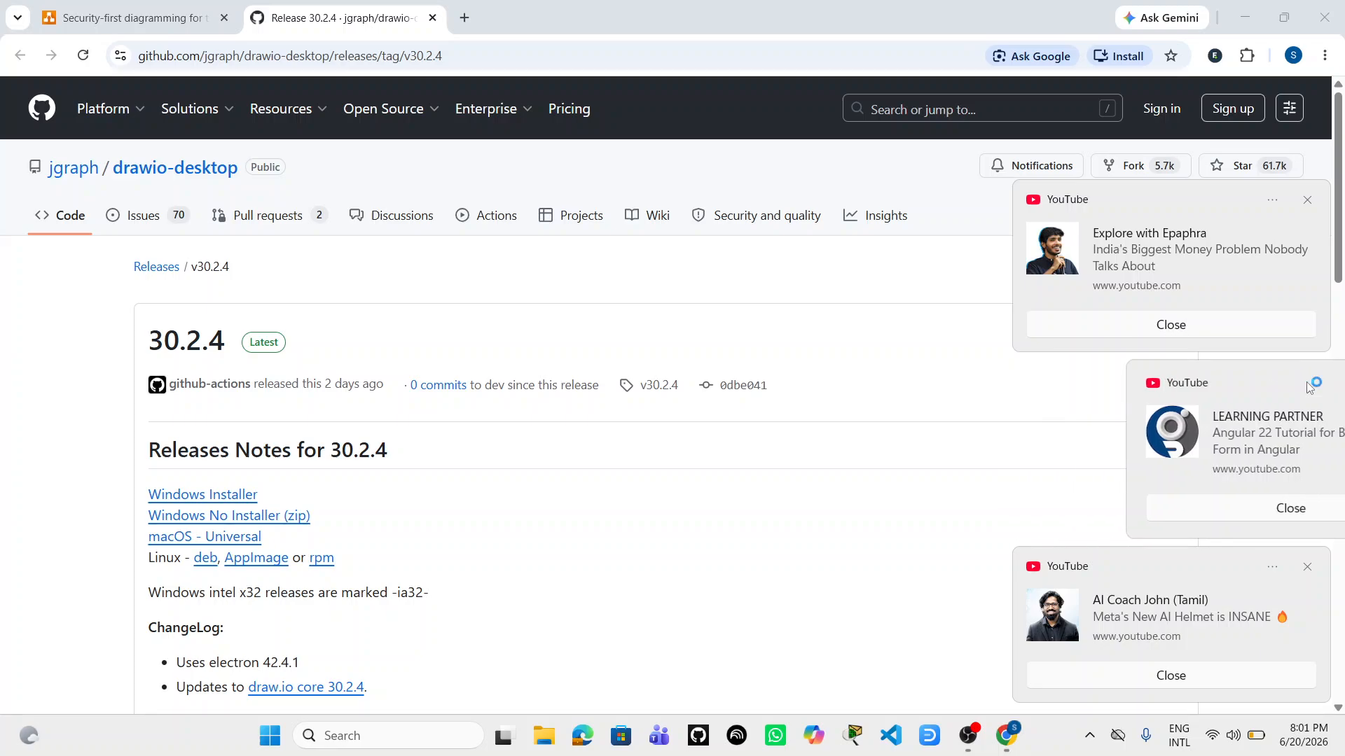
Download the Windows Installer linked in the draw.io 30.2.4 release notes
scroll(267, 410, "down", 2)
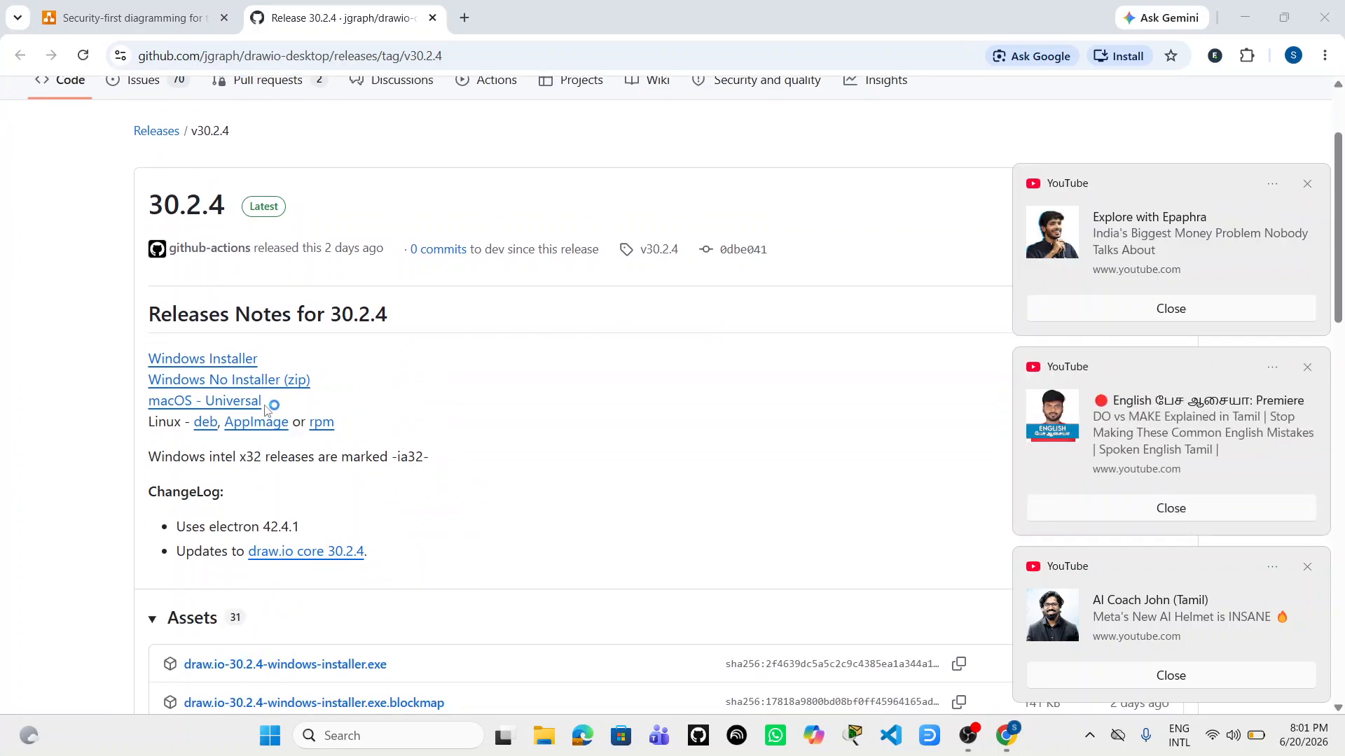
scroll(373, 405, "down", 2)
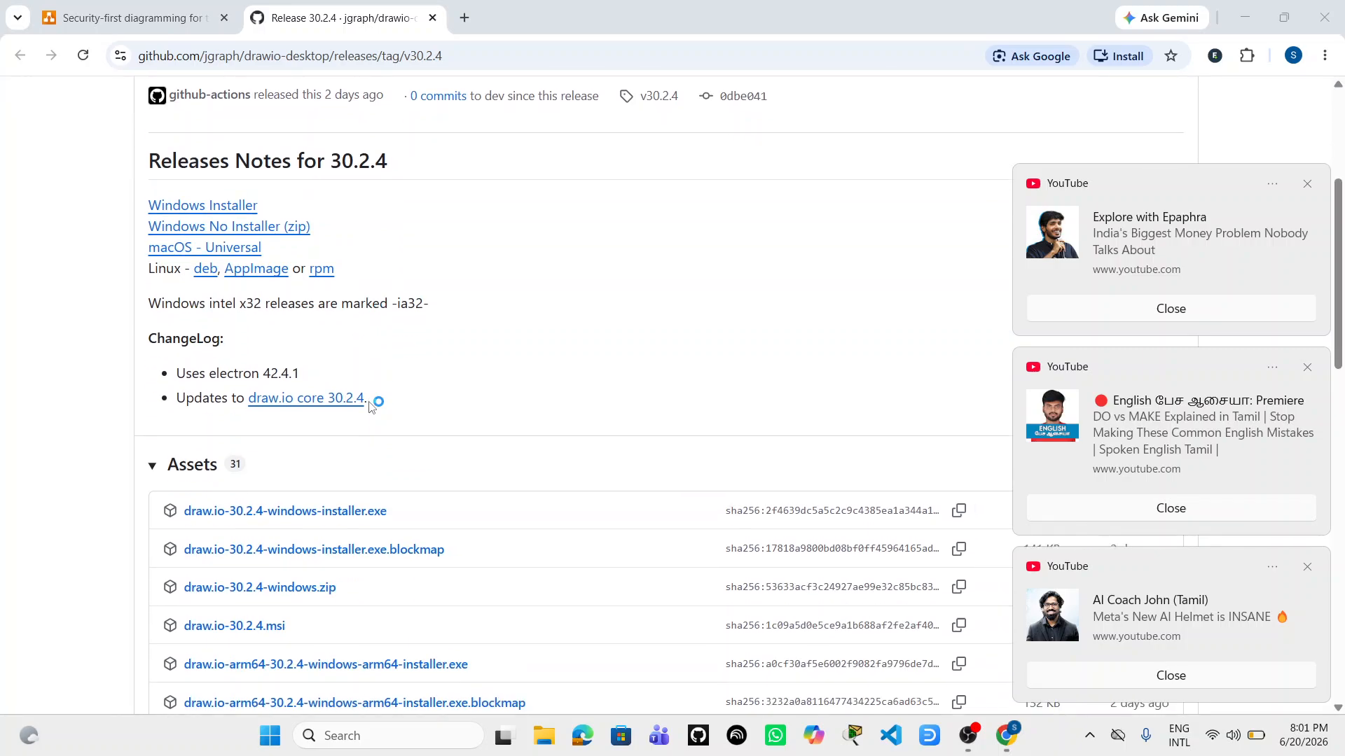
scroll(371, 406, "up", 3)
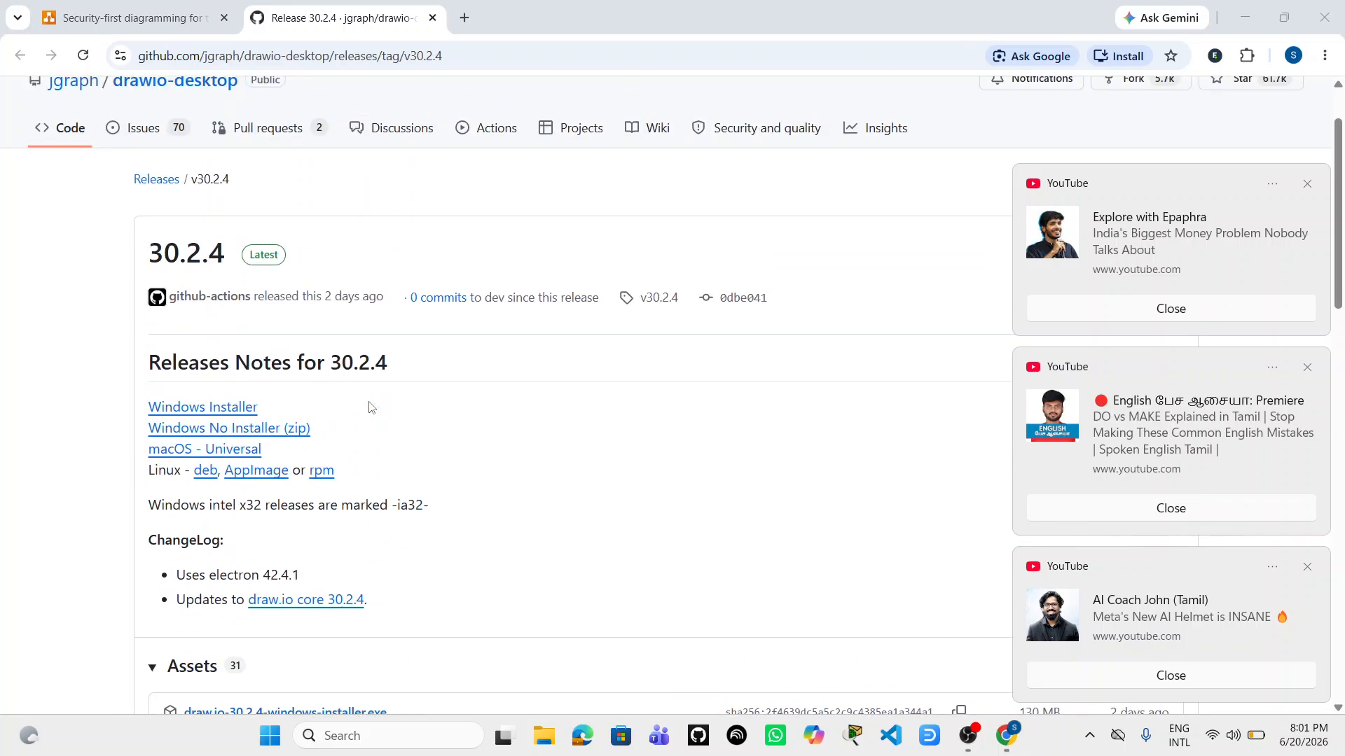
left_click(178, 414)
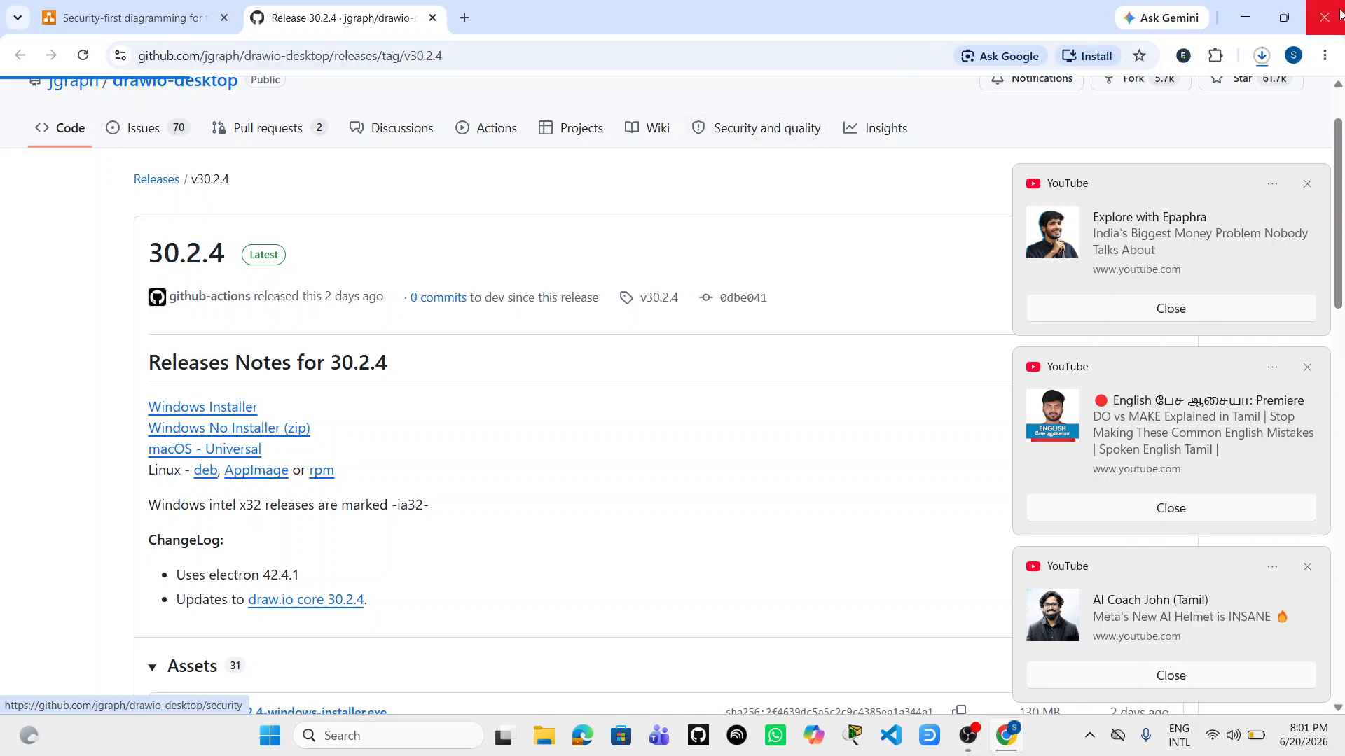
Check the installer's progress in the recent download history, dismissing the YouTube notifications that cover it
left_click(1262, 56)
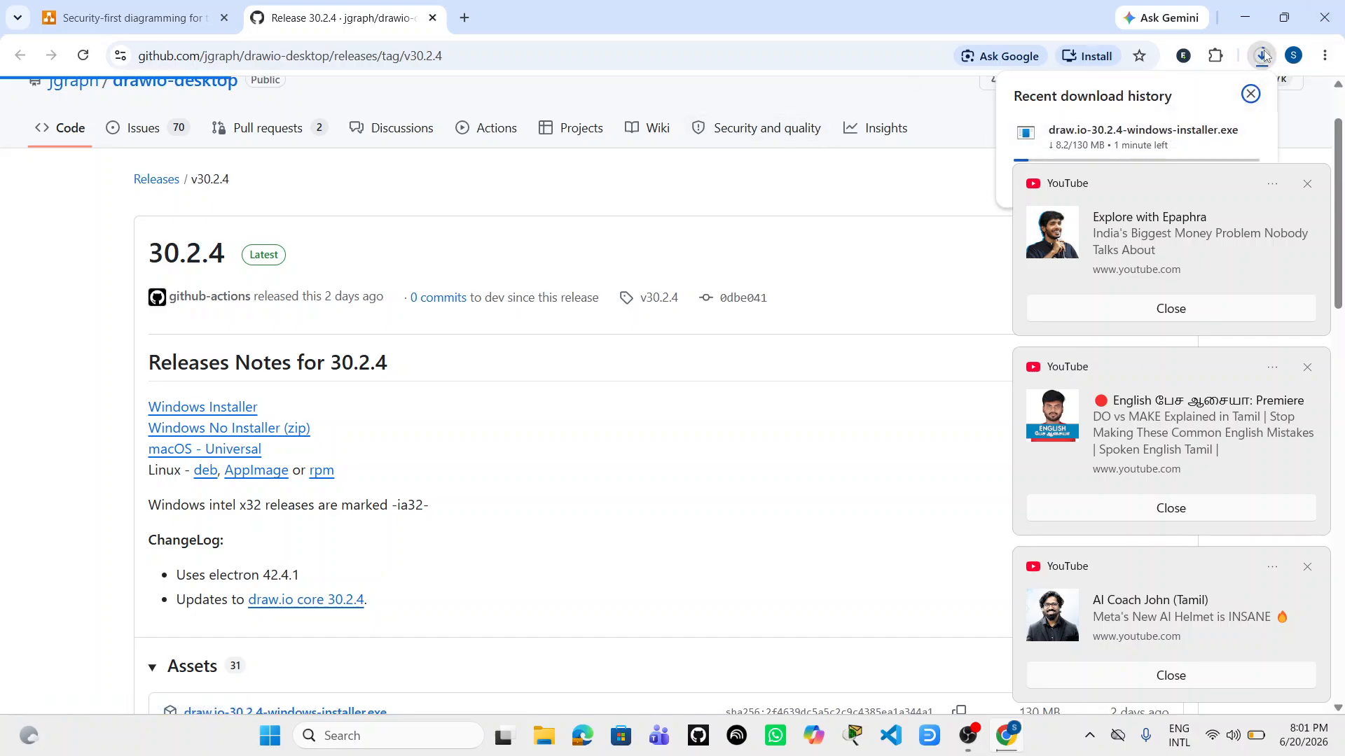
left_click(1307, 183)
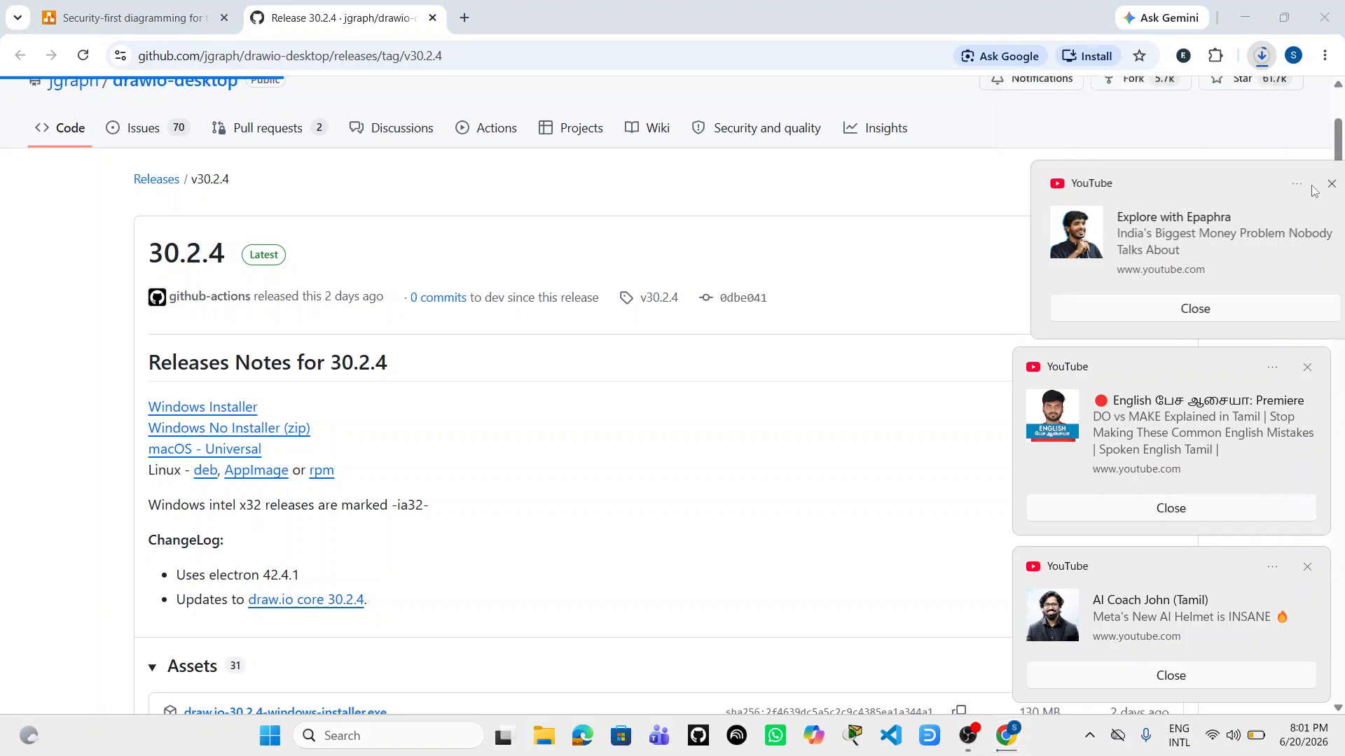
left_click(1261, 58)
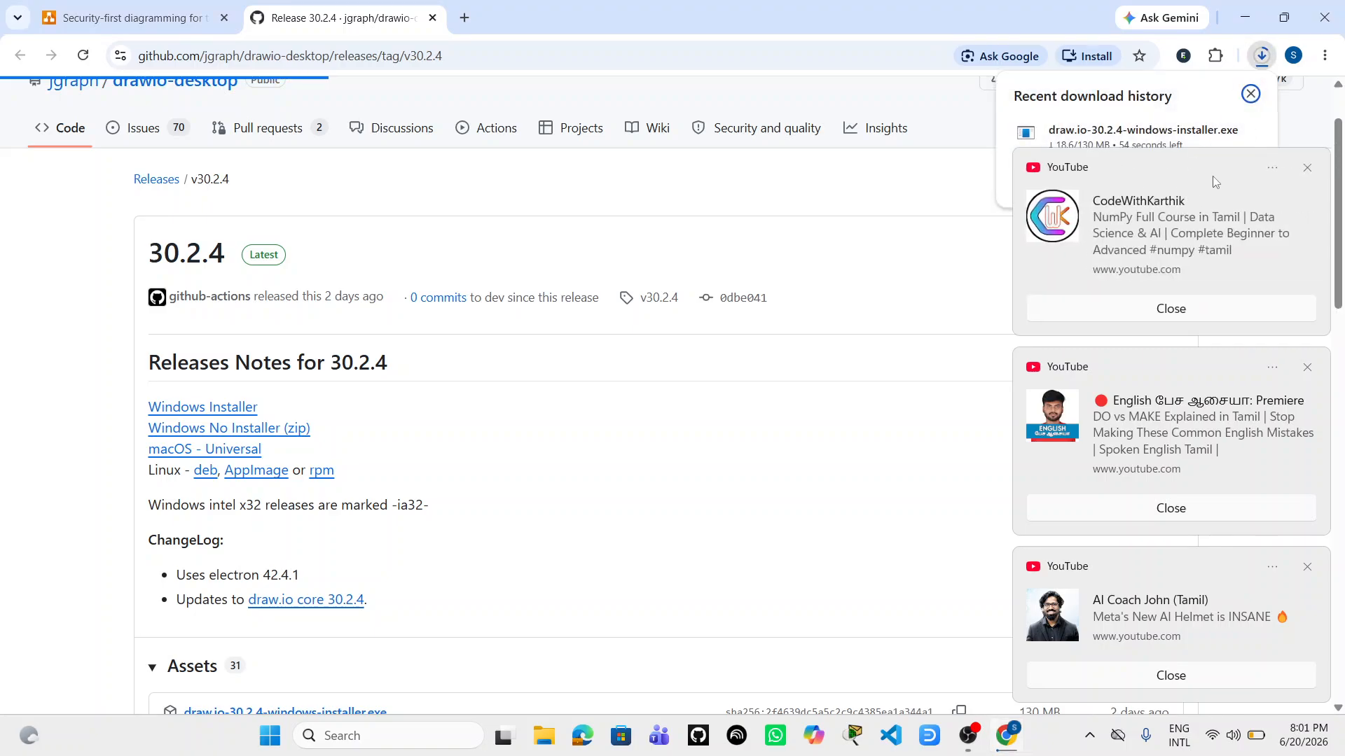
left_click(1306, 169)
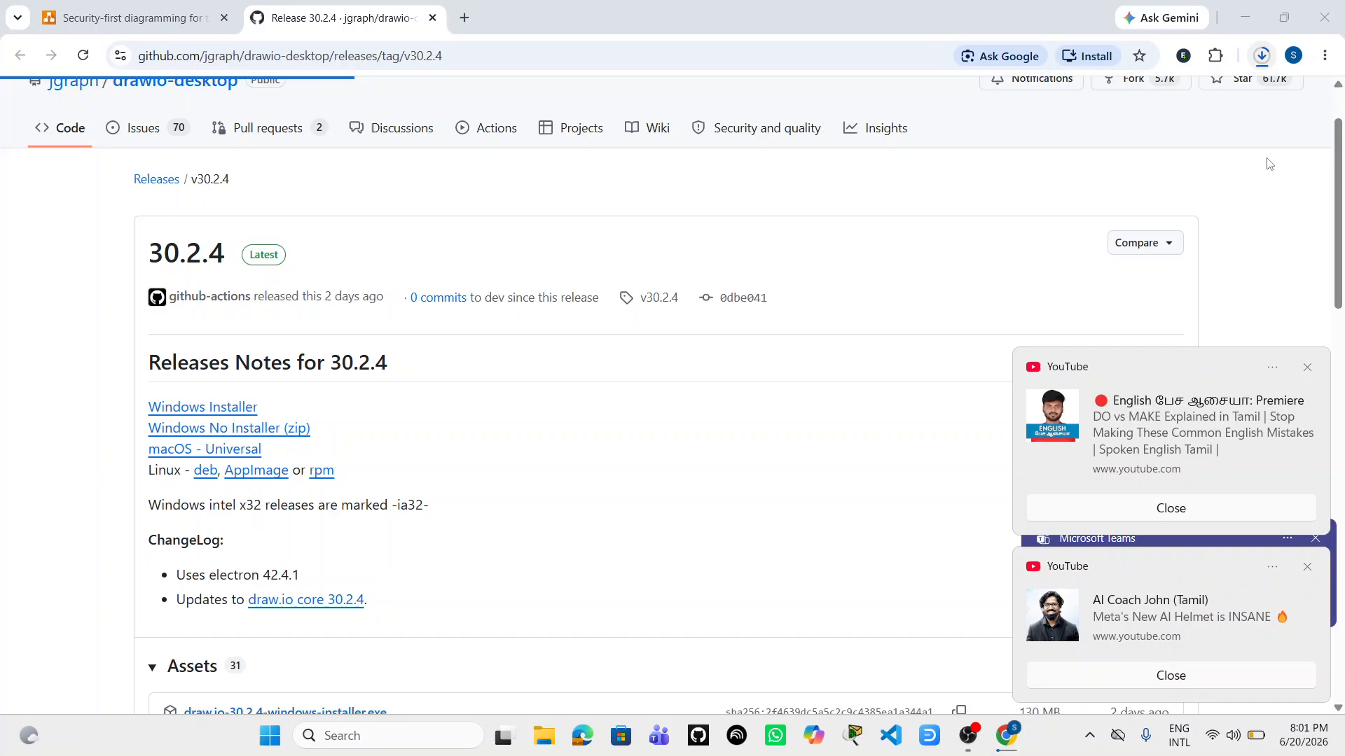
left_click(1261, 58)
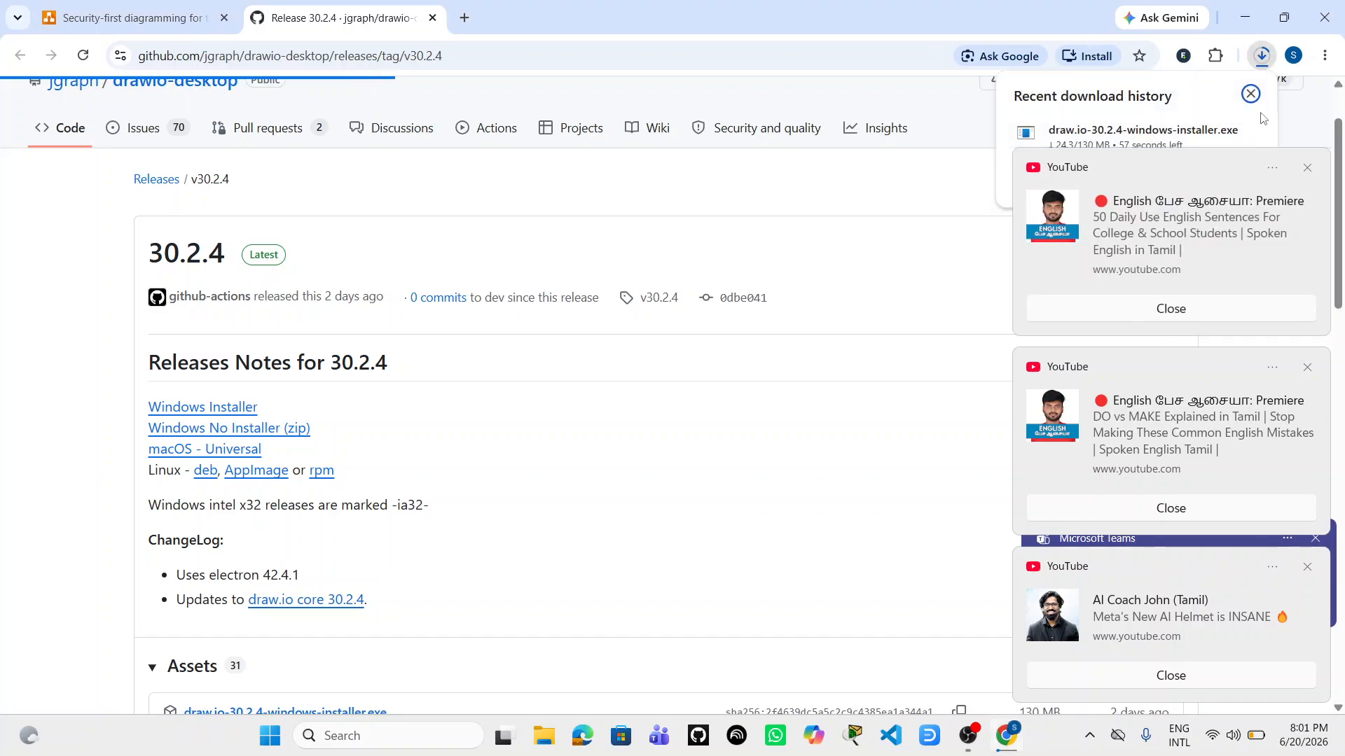
left_click(1307, 169)
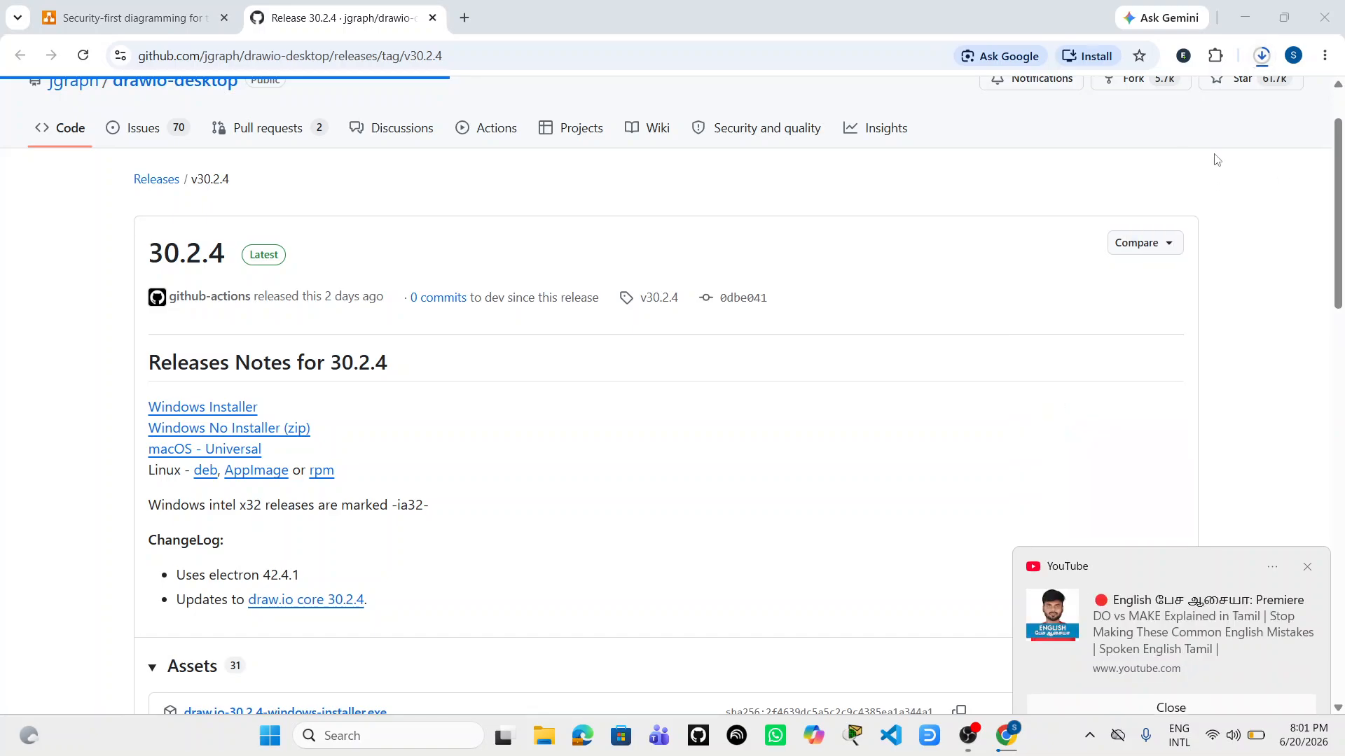
left_click(1260, 57)
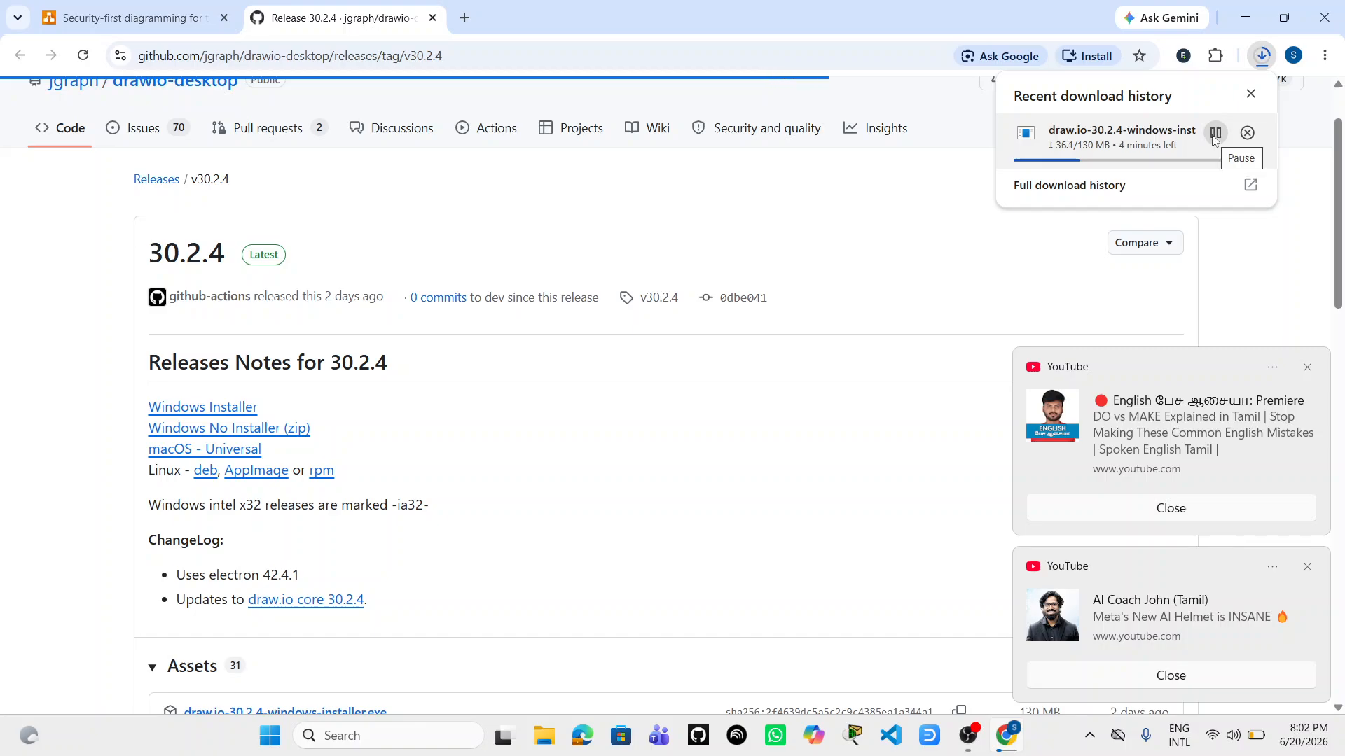
Pause the installer download and exit the browser anyway, then dismiss the upper YouTube notification on the desktop
left_click(1215, 133)
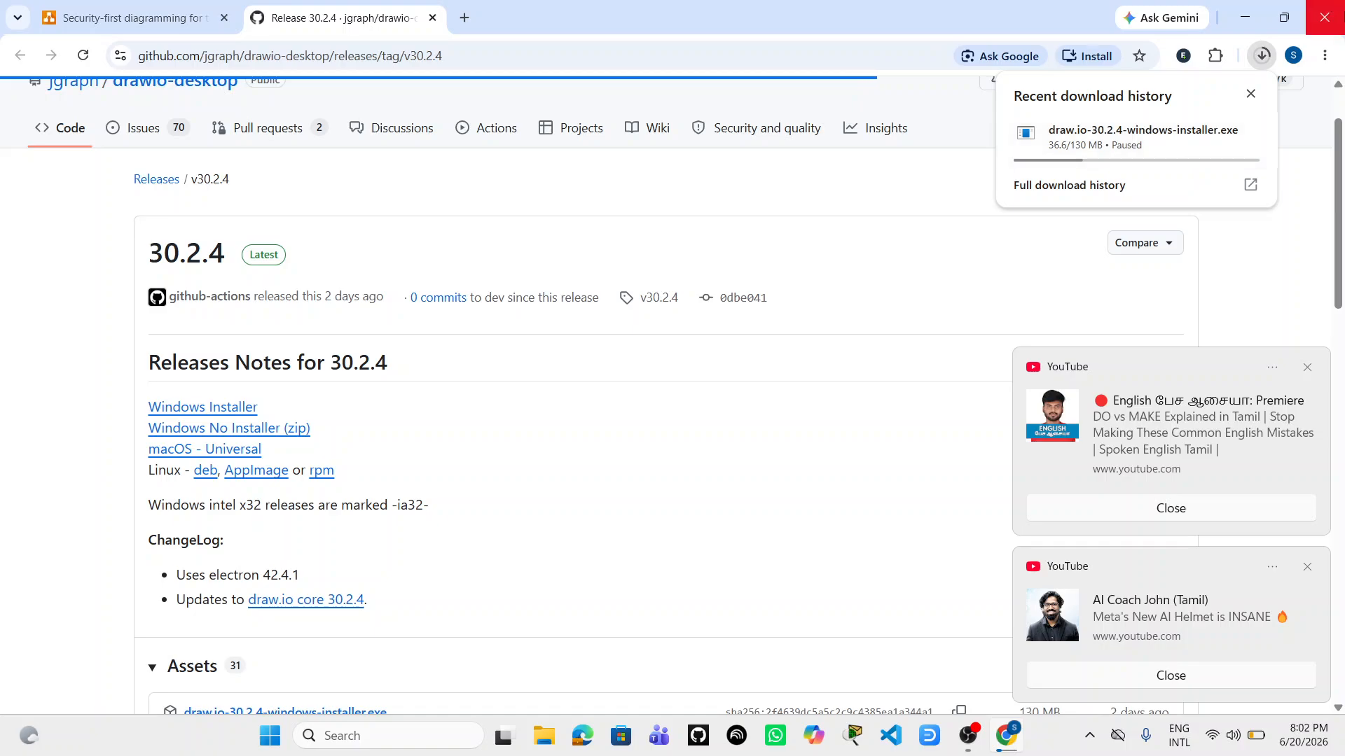
left_click(1324, 18)
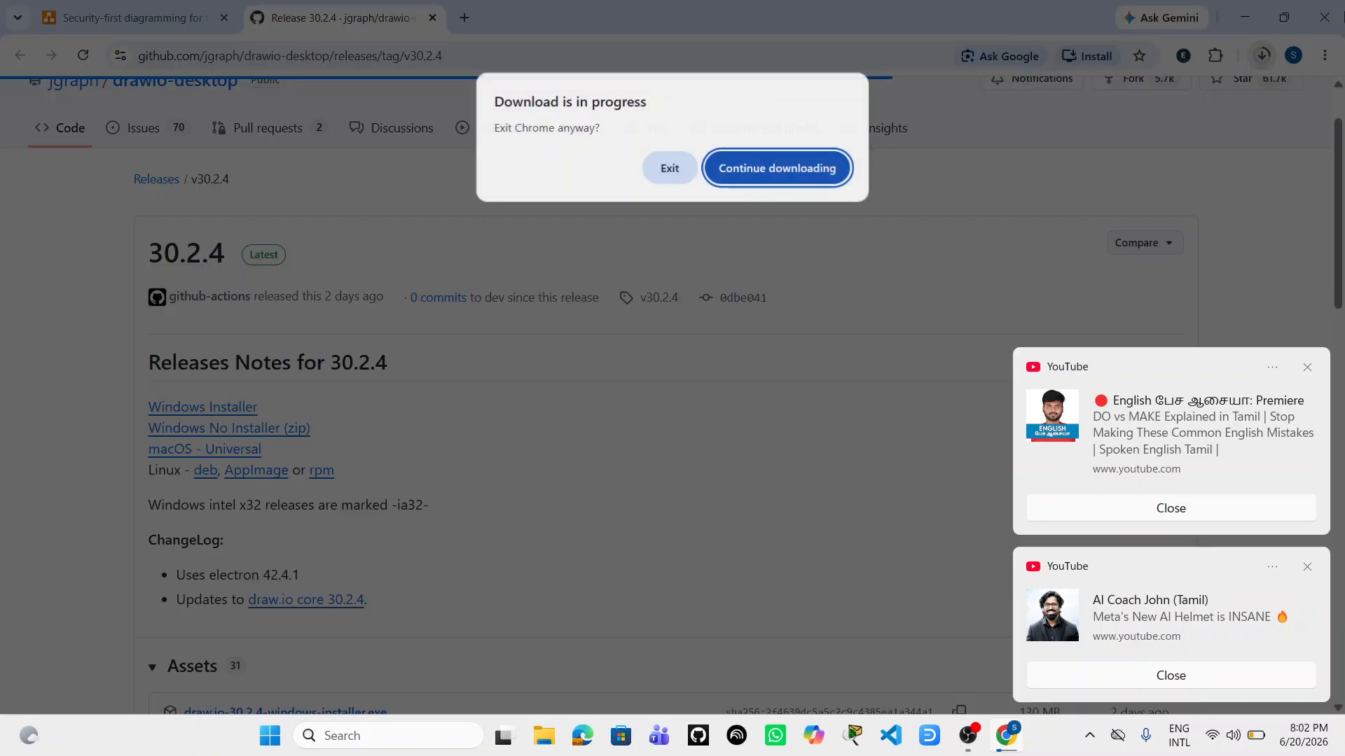
left_click(664, 163)
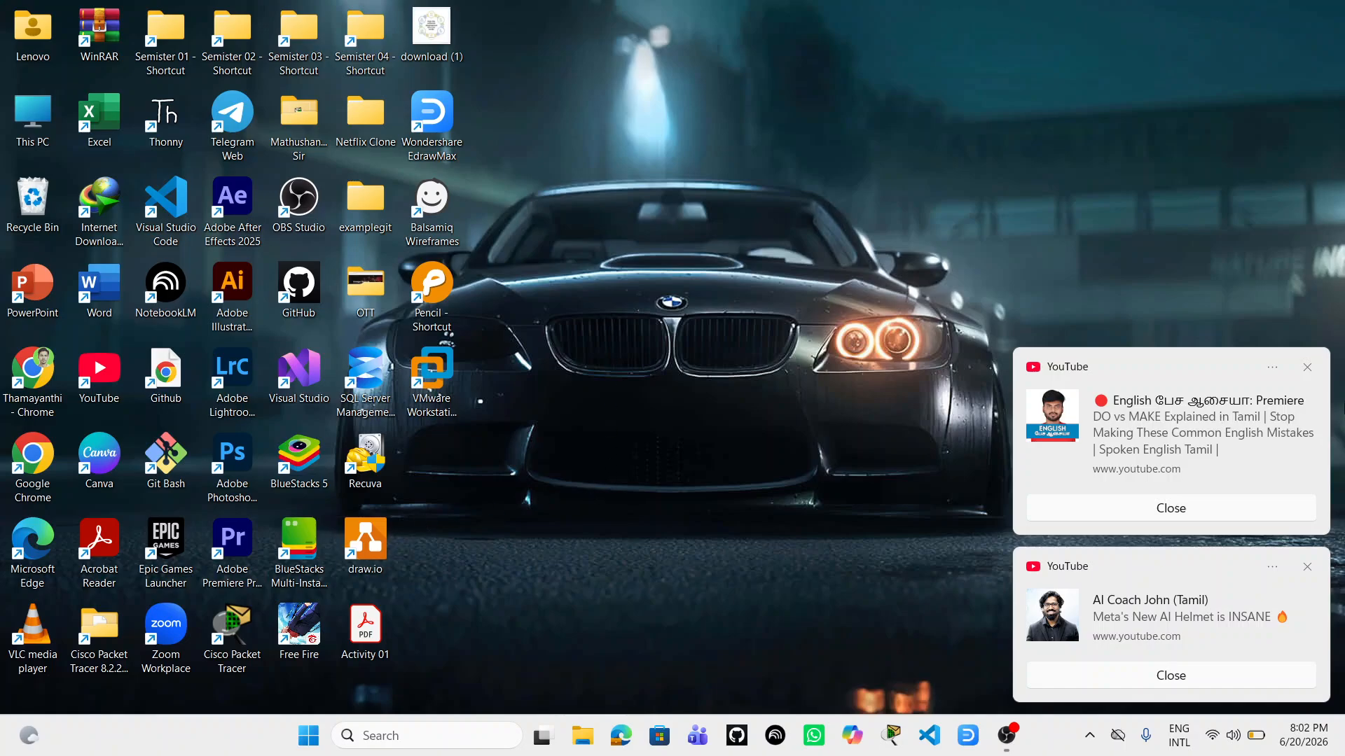
left_click(1236, 516)
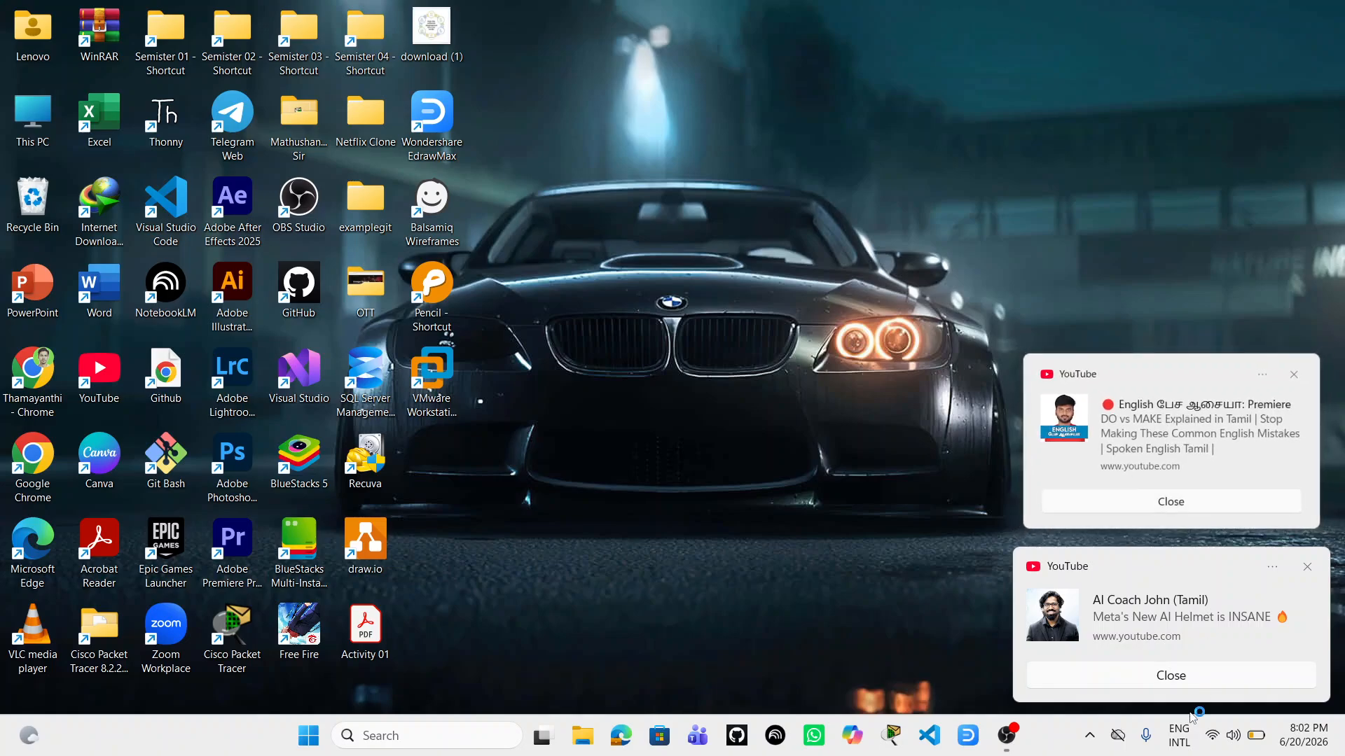
Dismiss the remaining YouTube notification on the desktop and launch the draw.io desktop app
left_click(1183, 676)
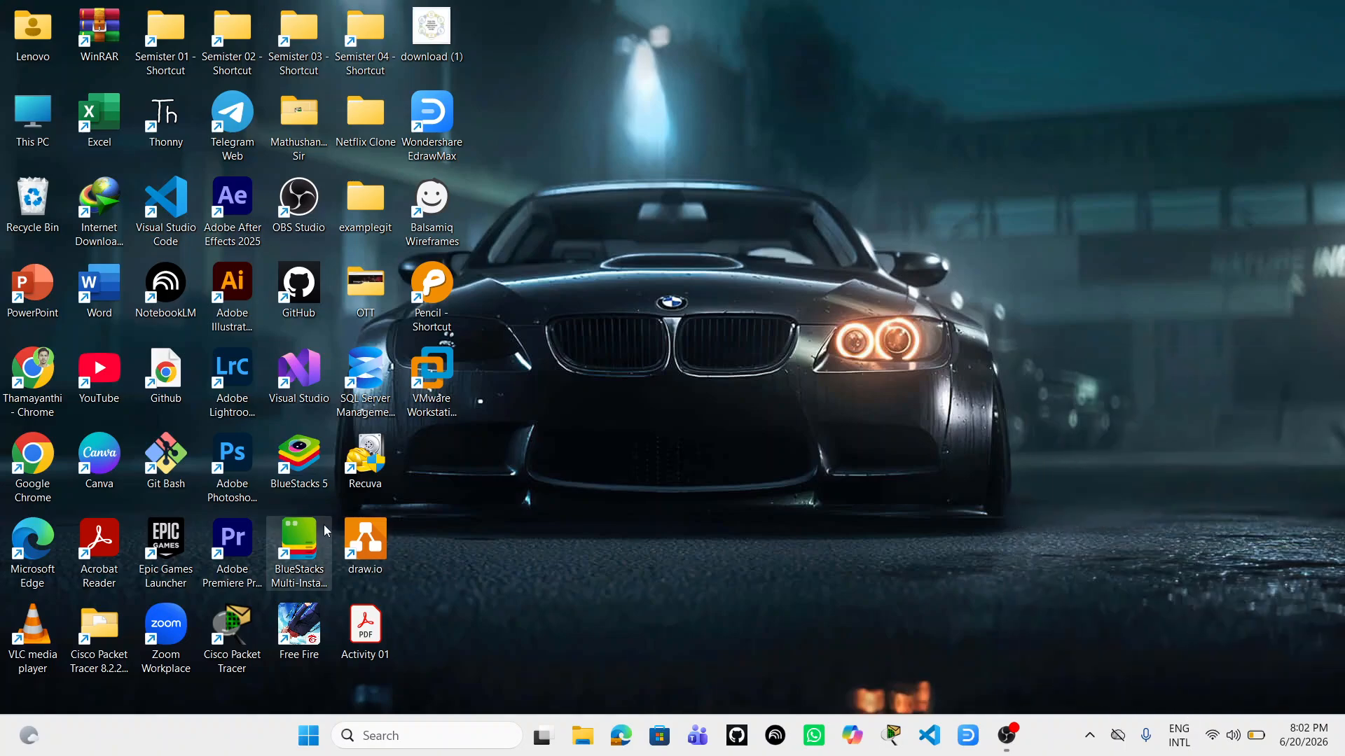
double_click(371, 536)
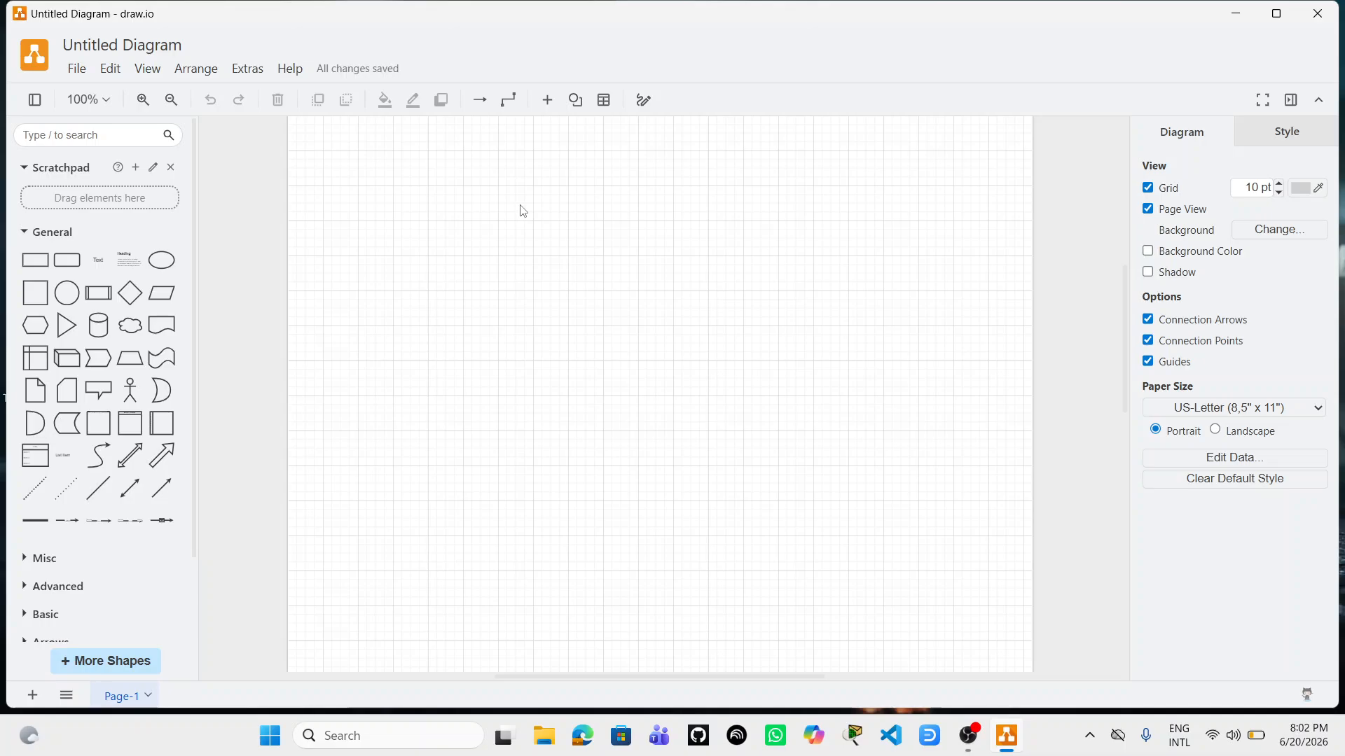
key("ctrl+s")
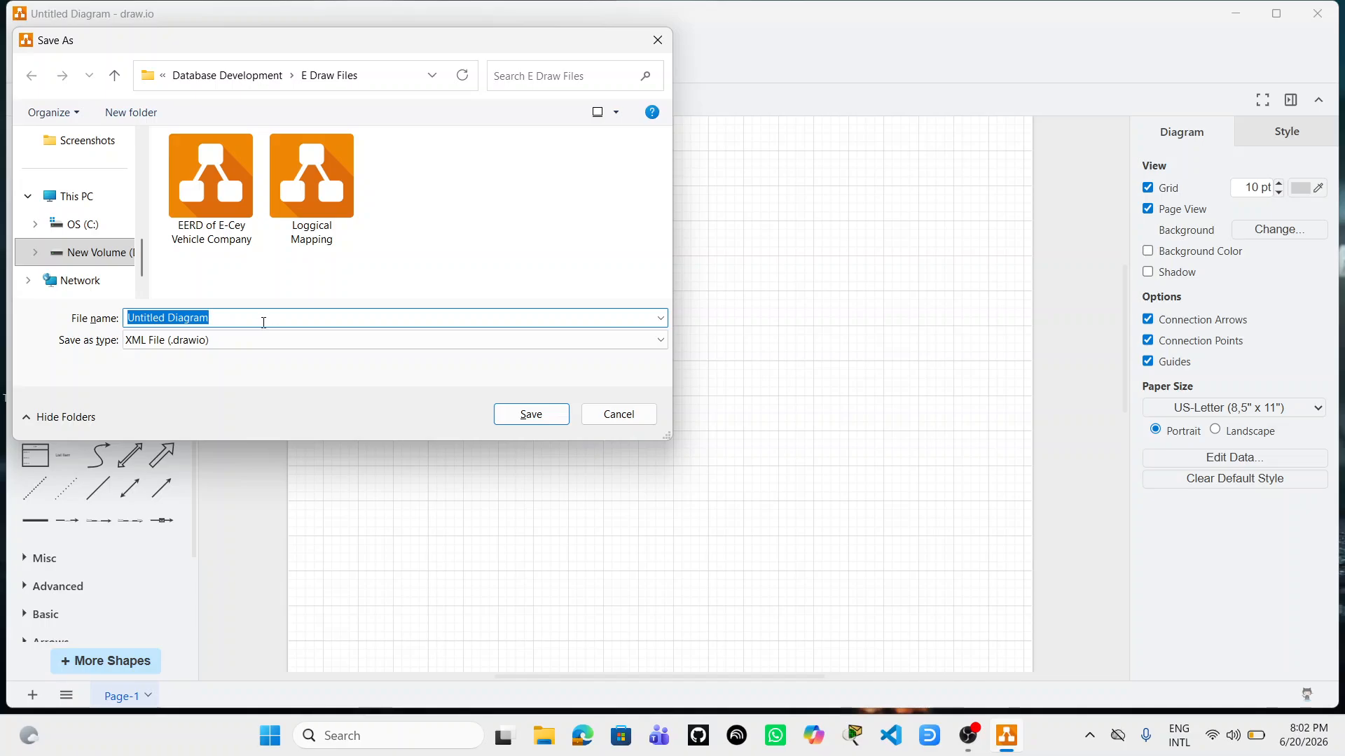
left_click(657, 38)
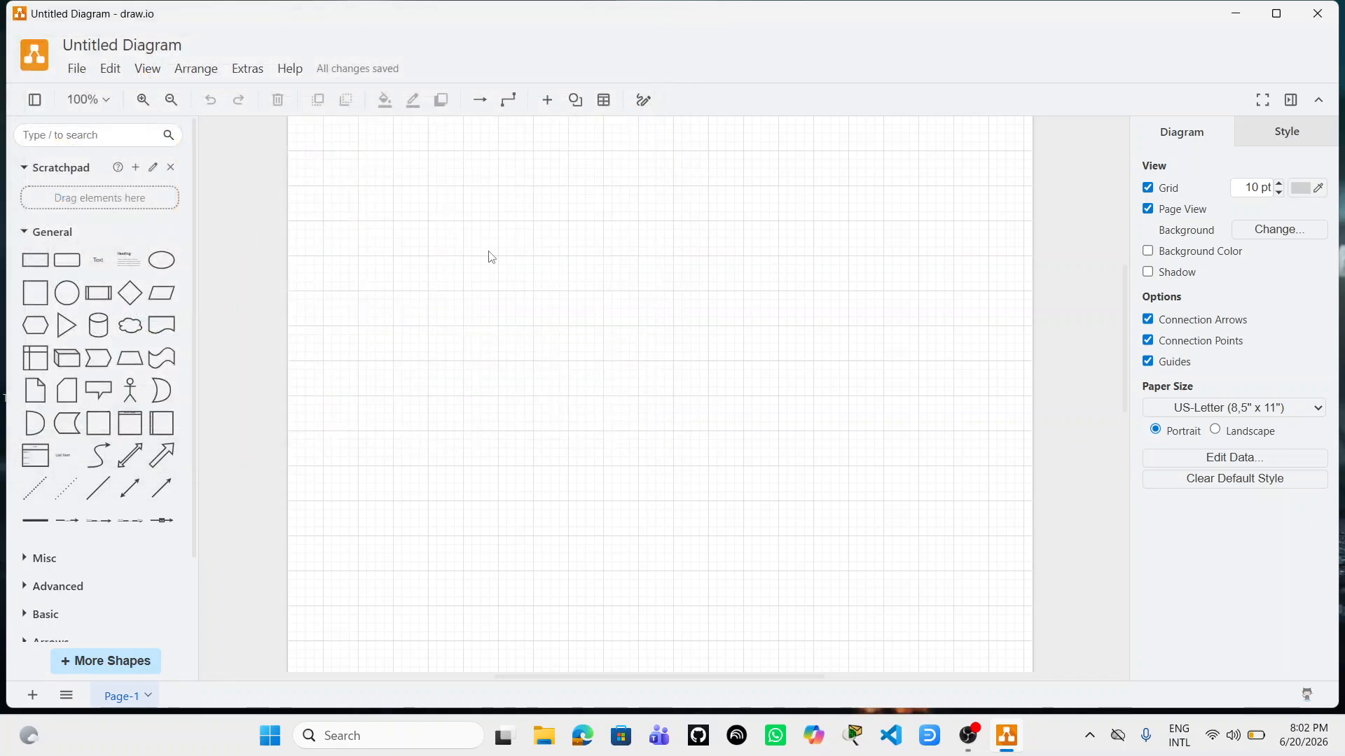
scroll(489, 255, "up", 1)
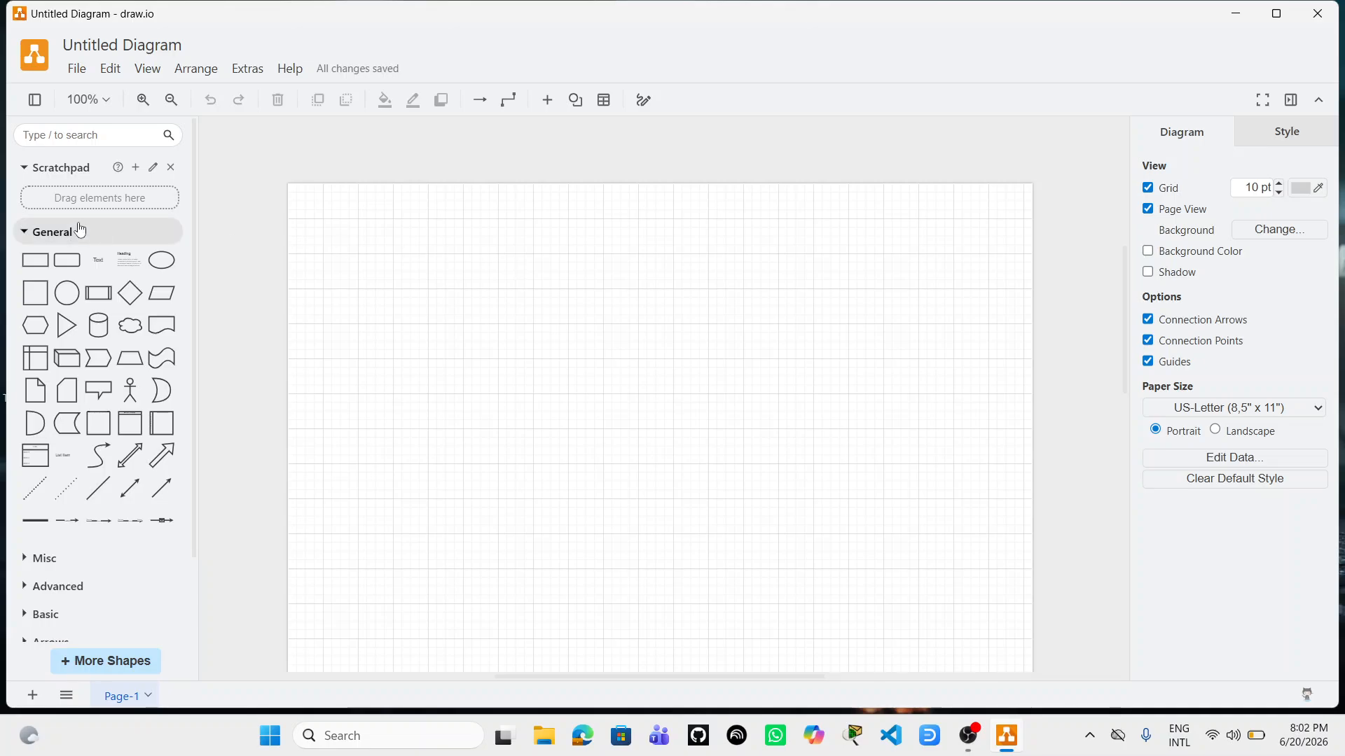
left_click(37, 264)
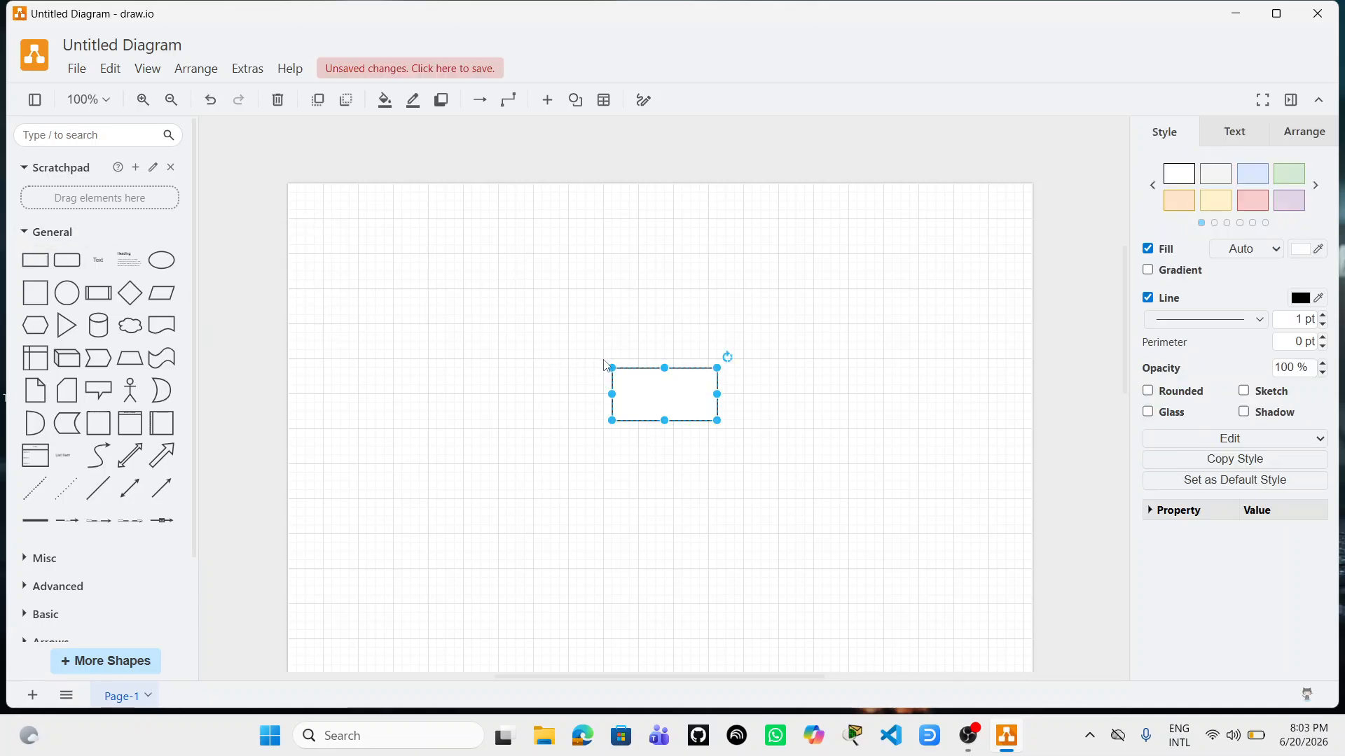
key("Delete")
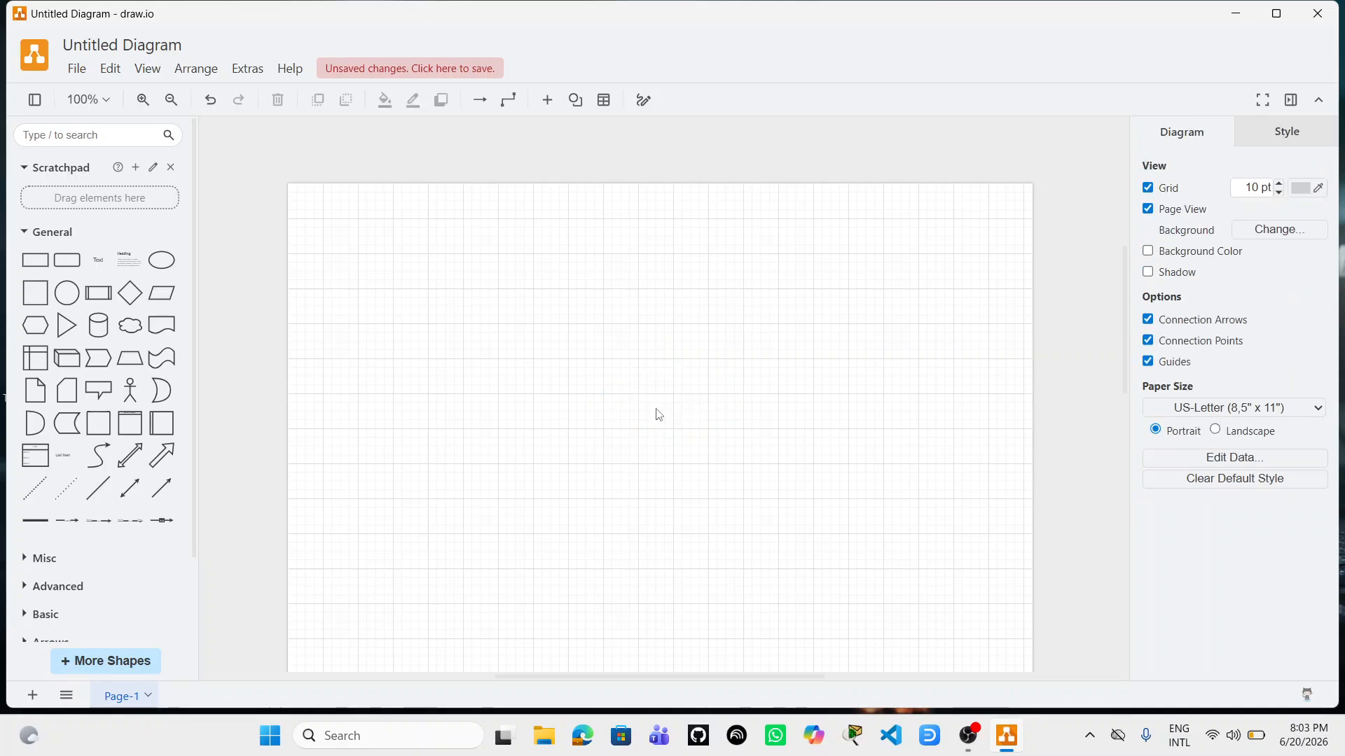
Insert a single-cell table, position it near the page's upper-left corner and widen it into a name box
left_click(603, 103)
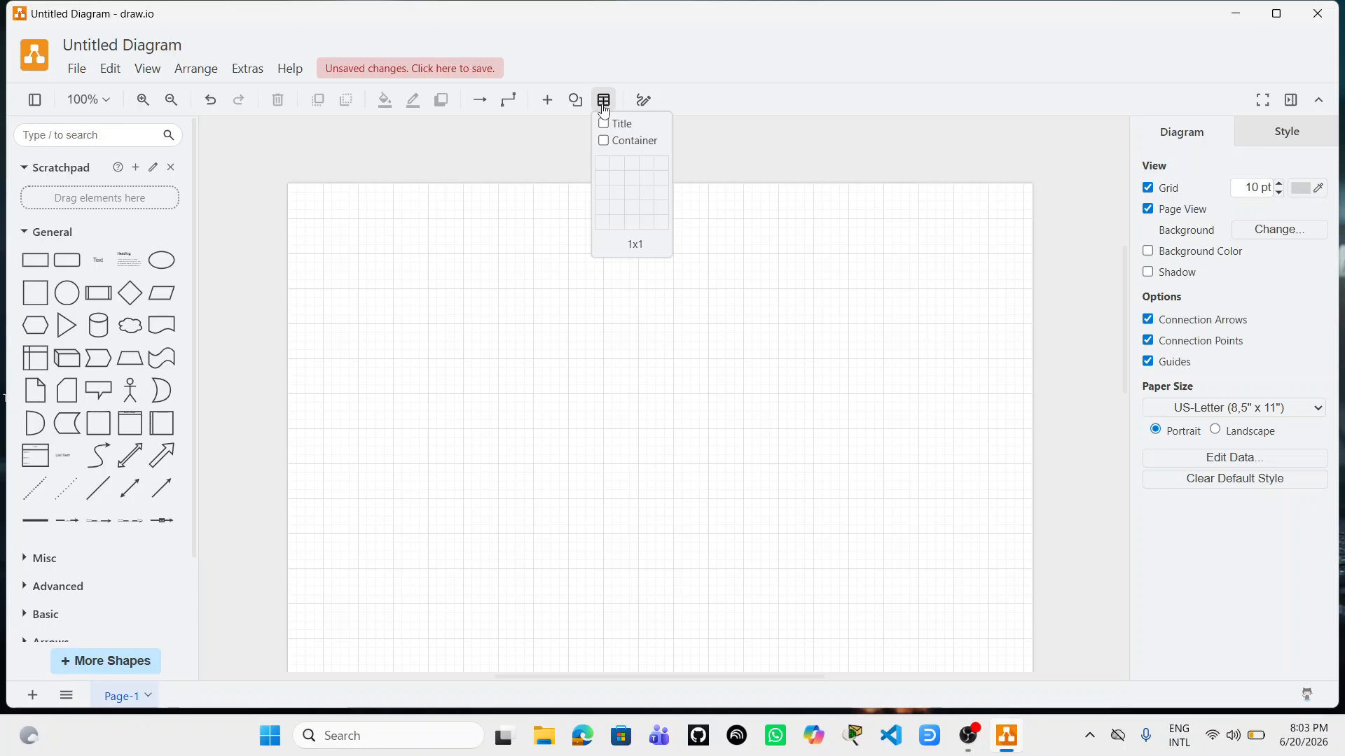
left_click(603, 168)
left_click_drag(662, 401, 506, 239)
mouse_move(429, 236)
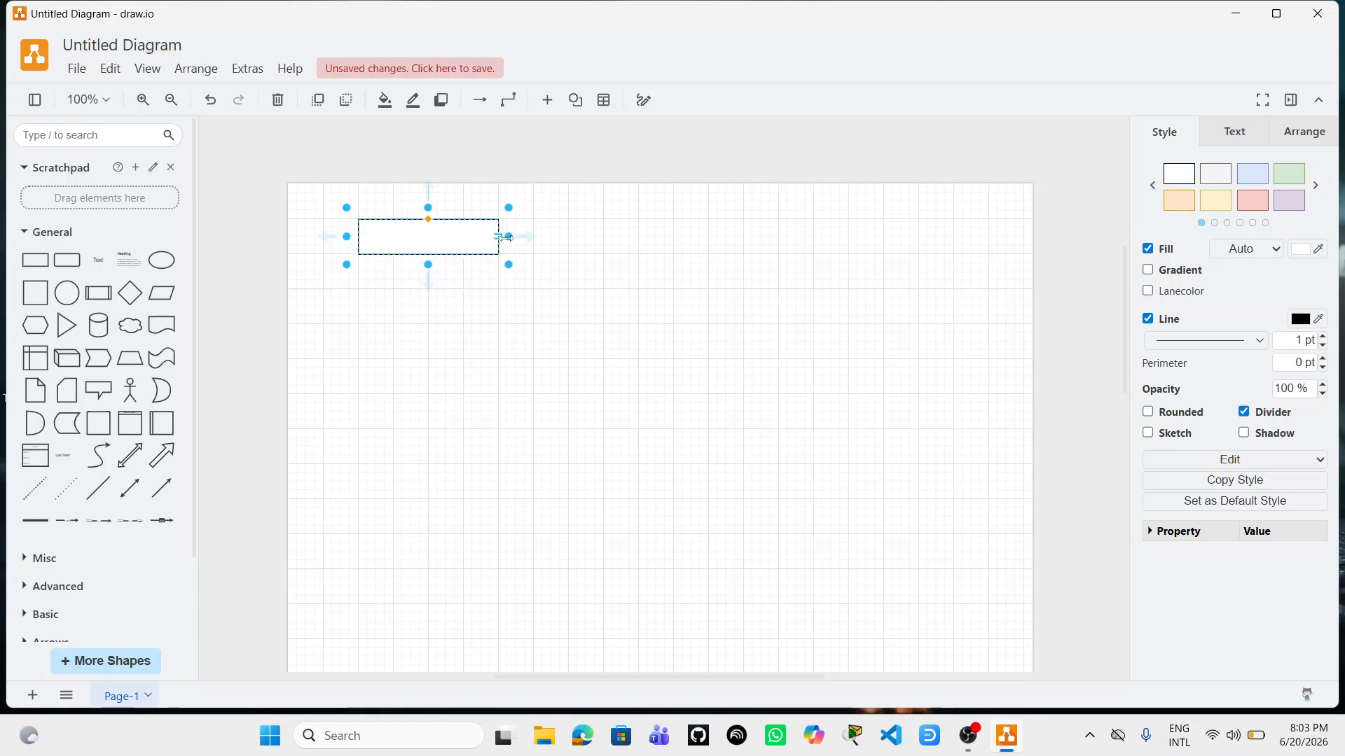
Label the single-cell table "Customer"
double_click(409, 238)
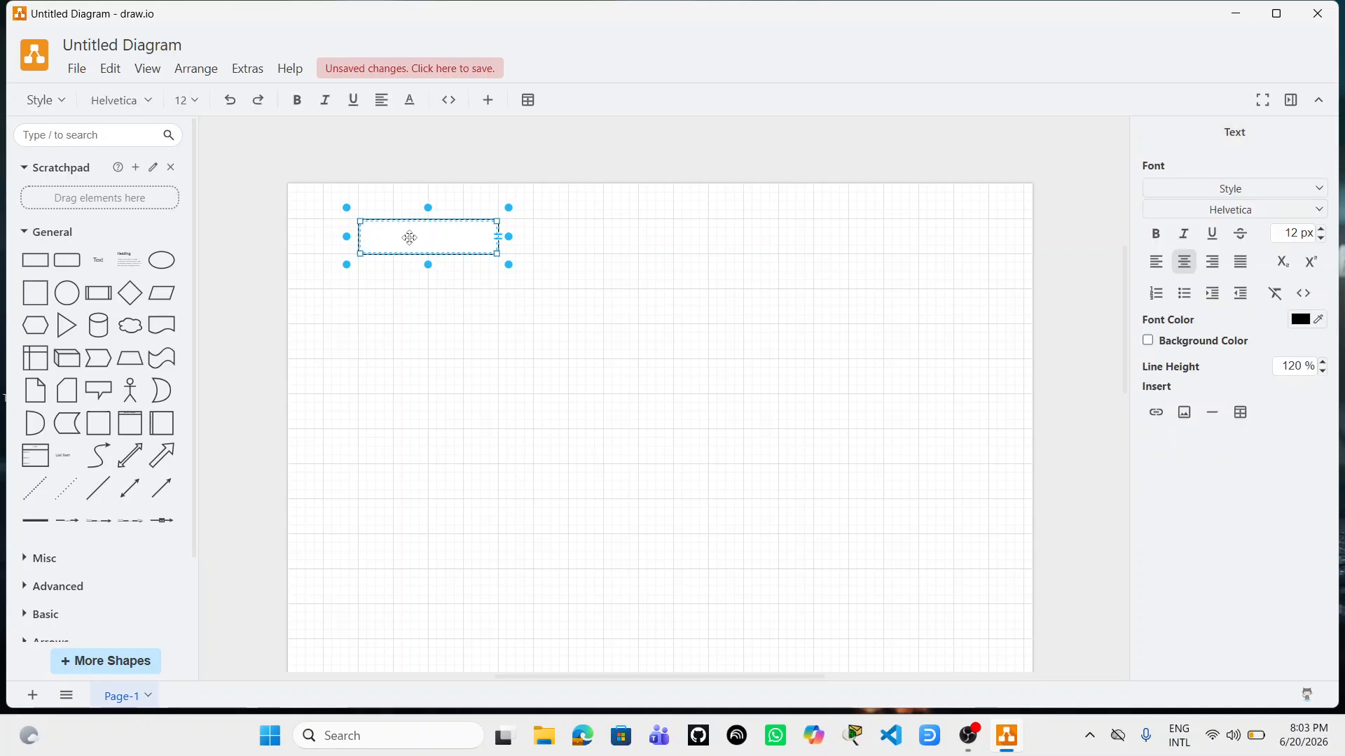
type("Customer")
key("Escape")
left_click(513, 376)
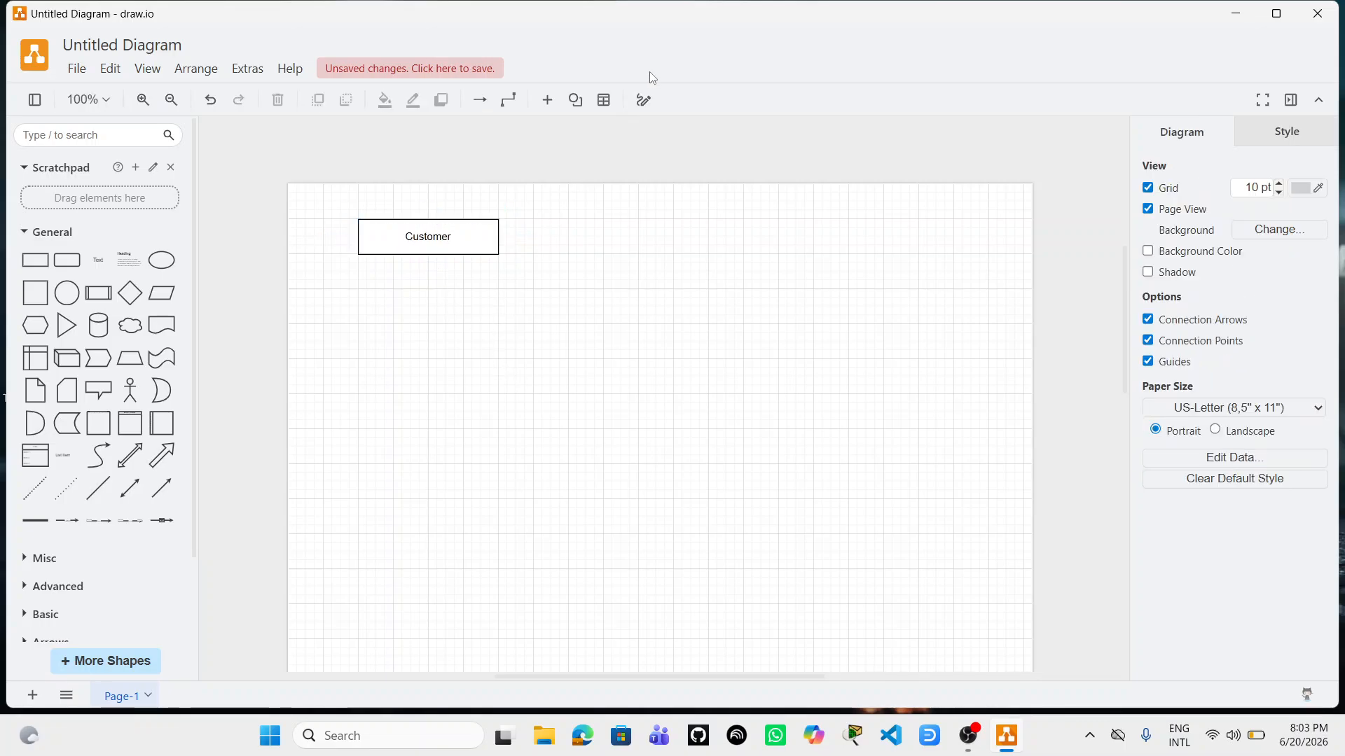
Insert a table with one row and four columns, align it to the right of the Customer box and widen it
left_click(607, 112)
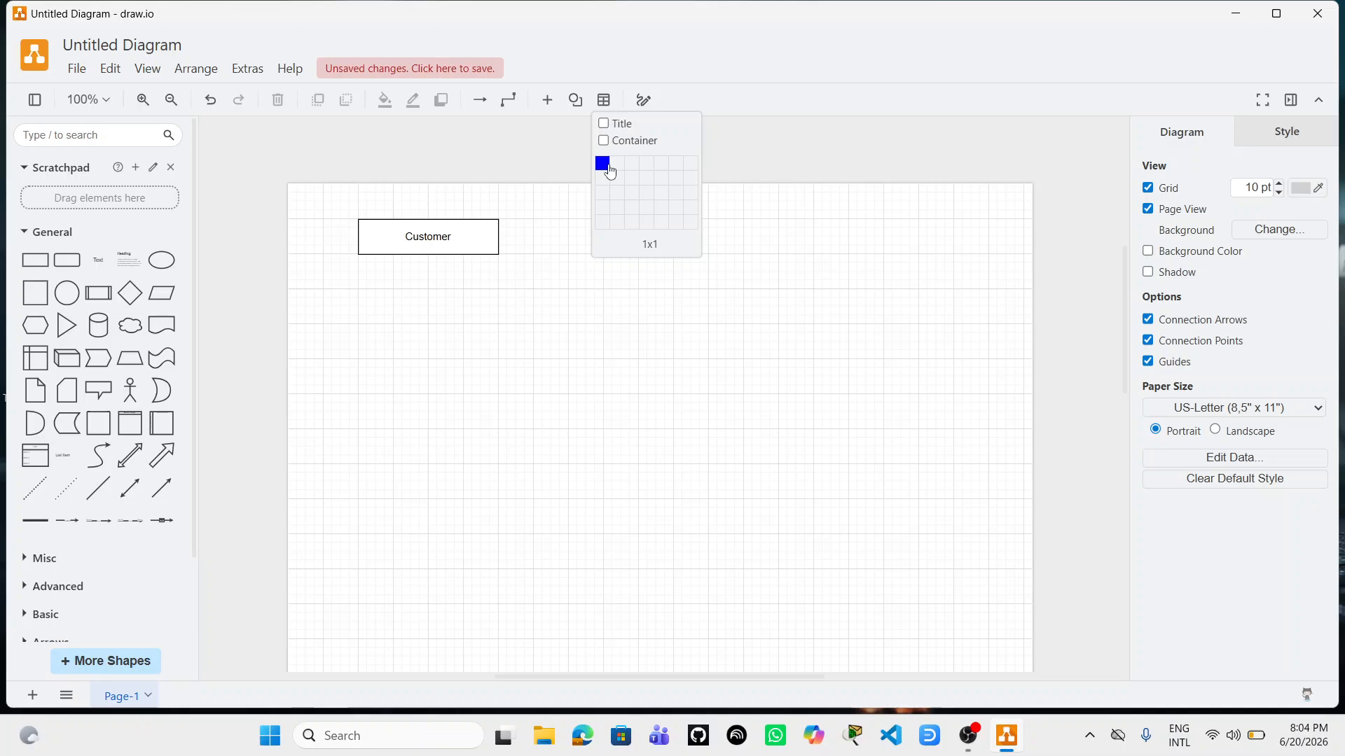
left_click(646, 165)
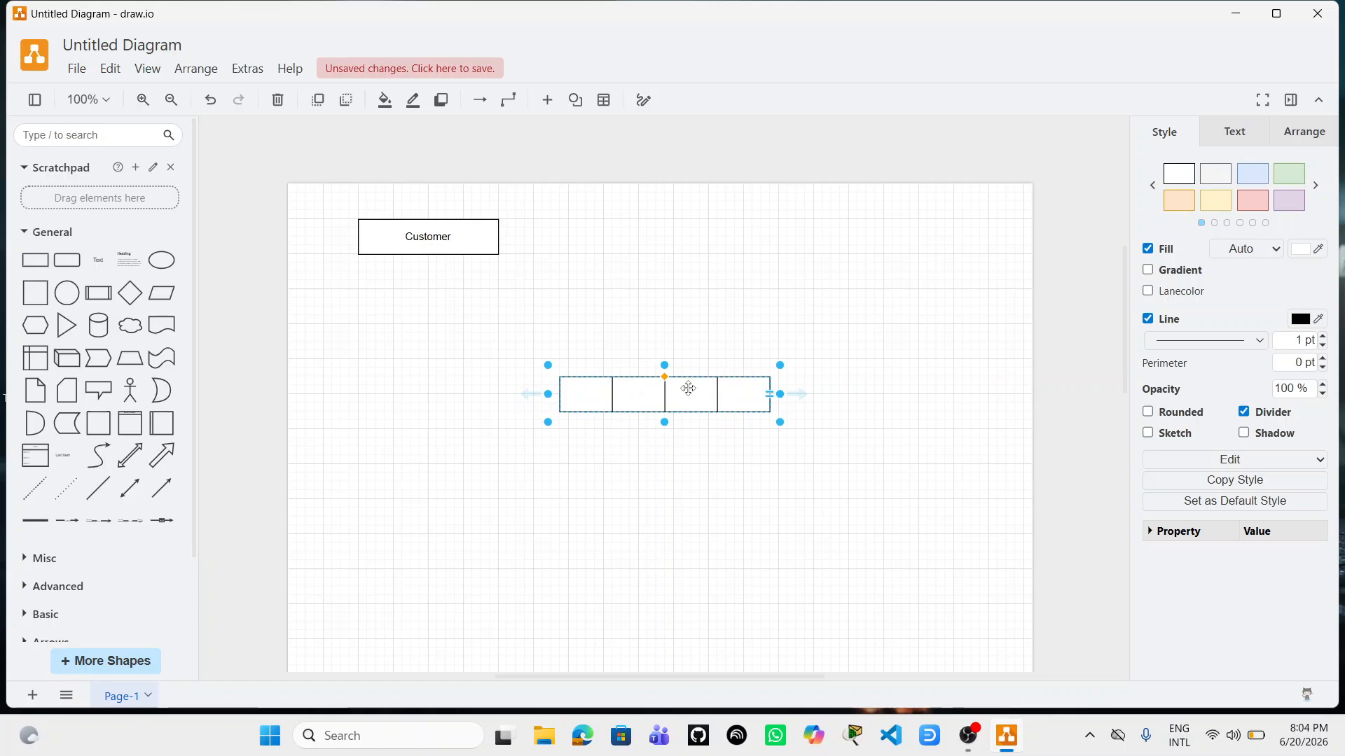
left_click_drag(689, 392, 761, 238)
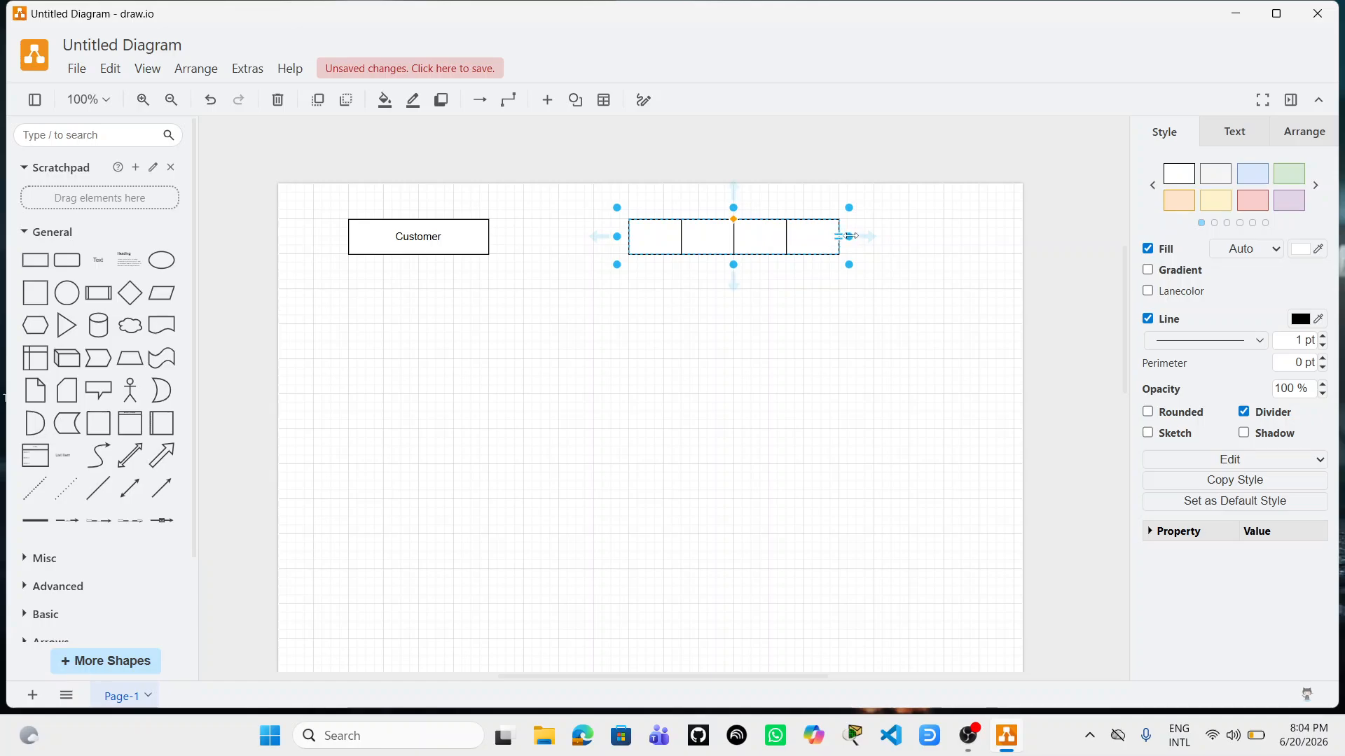
left_click_drag(849, 236, 895, 239)
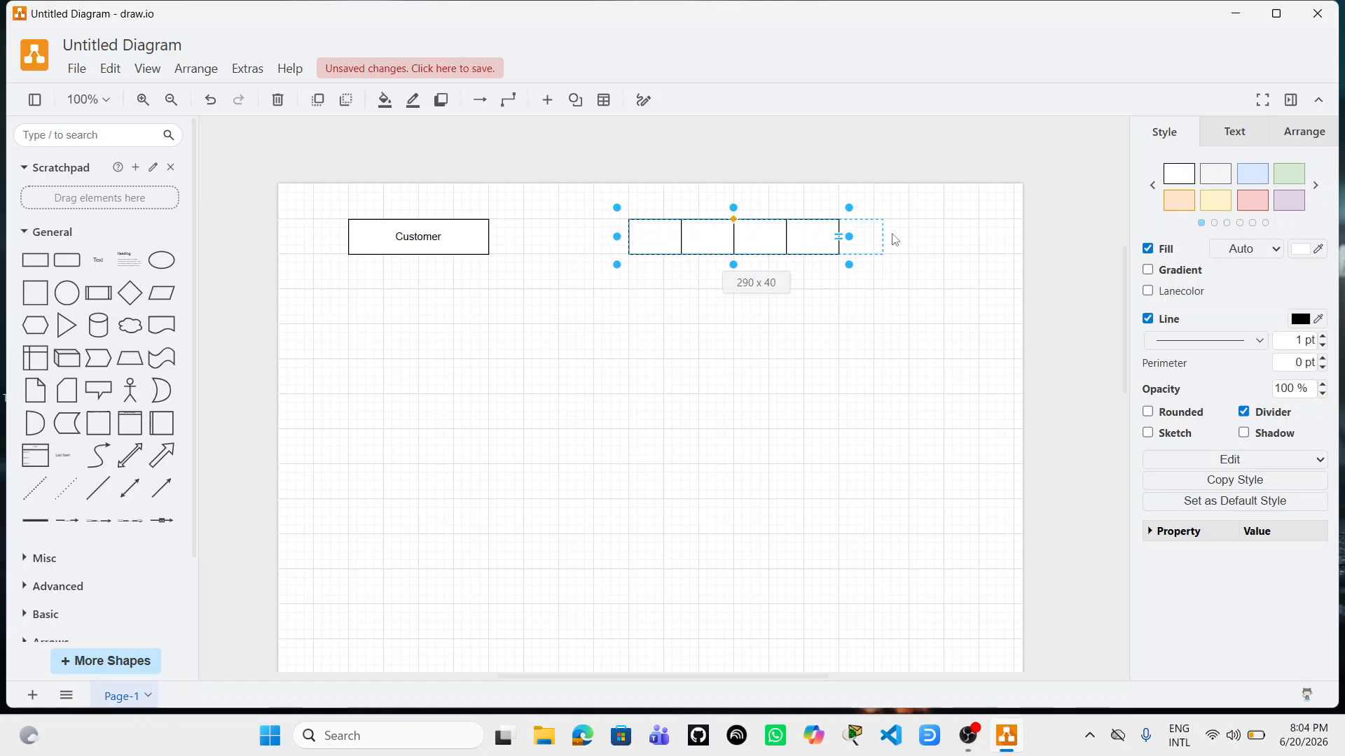
mouse_move(895, 239)
left_mouse_down()
mouse_move(959, 237)
mouse_move(917, 238)
left_mouse_up()
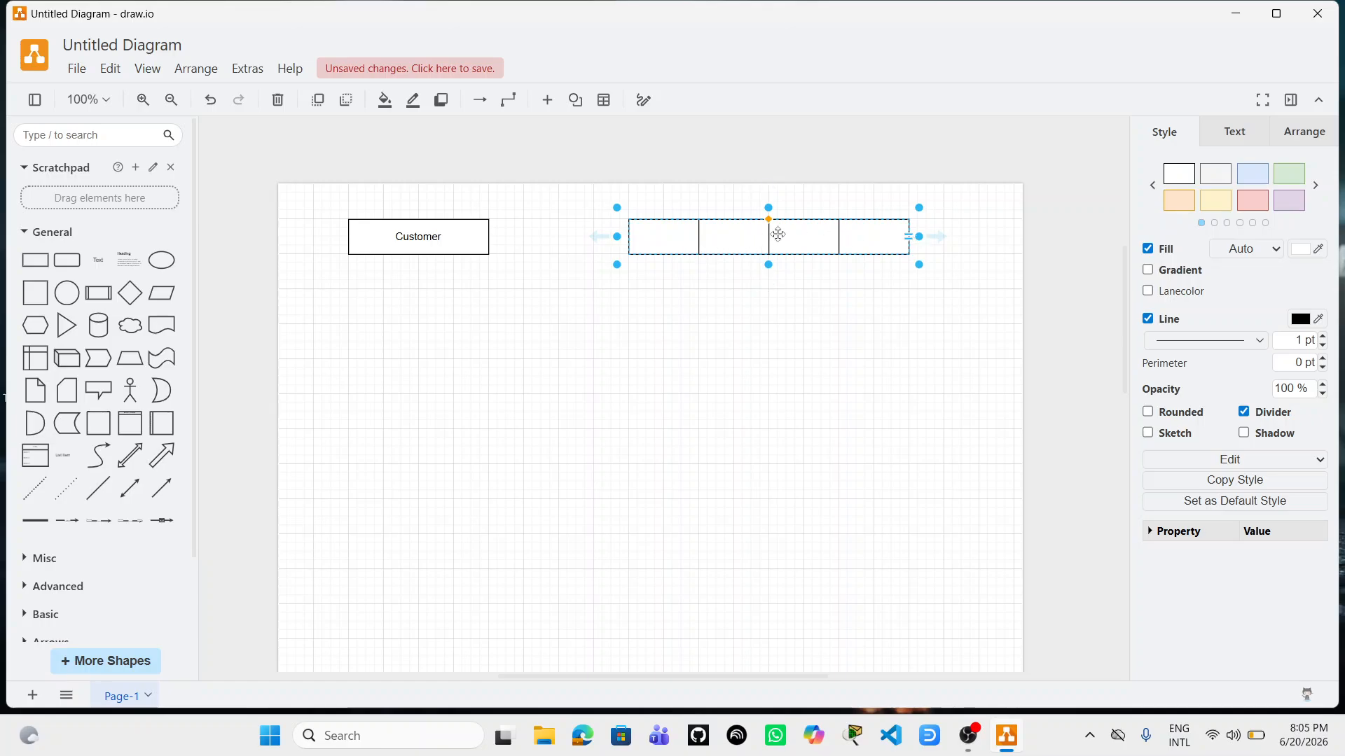
Label the first two cells of the four-column table "Customer-ID" and "Customer-Name"
double_click(667, 241)
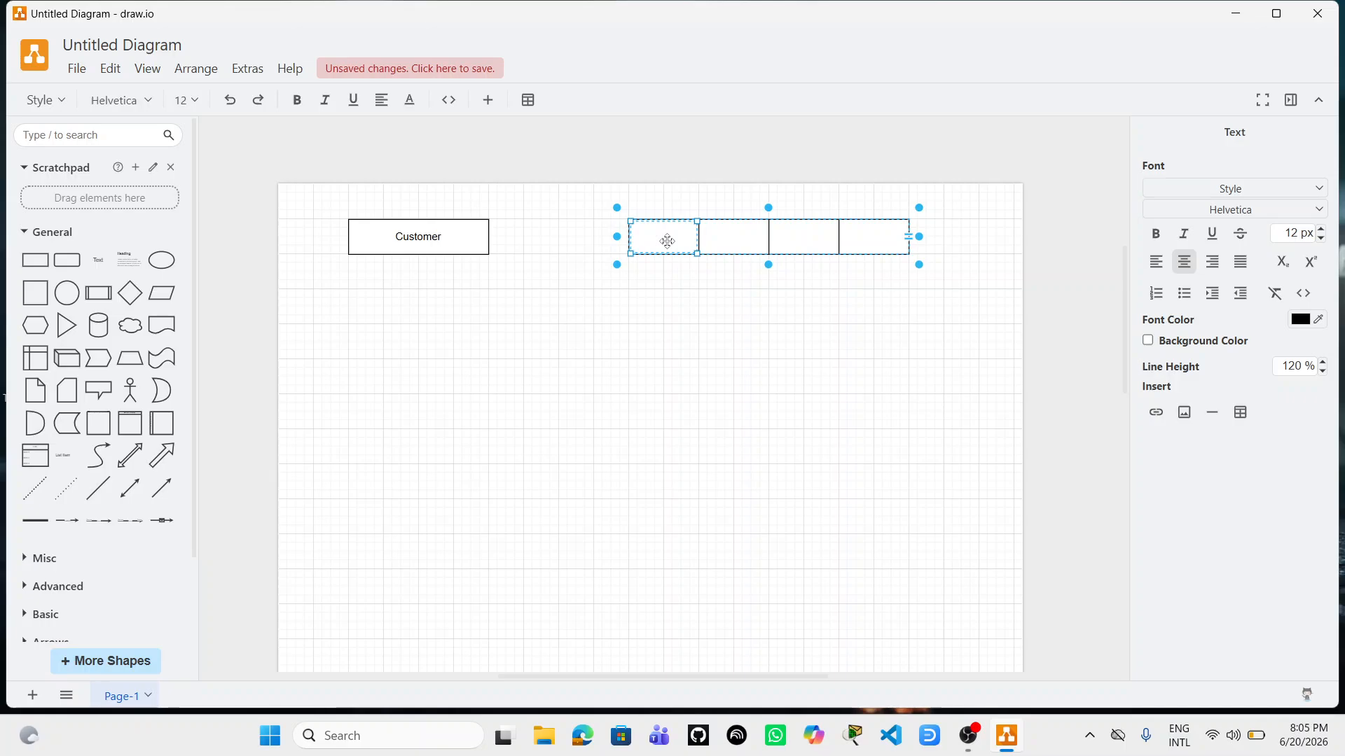
type("Customer- ID")
left_click(720, 236)
double_click(720, 236)
type("Cy")
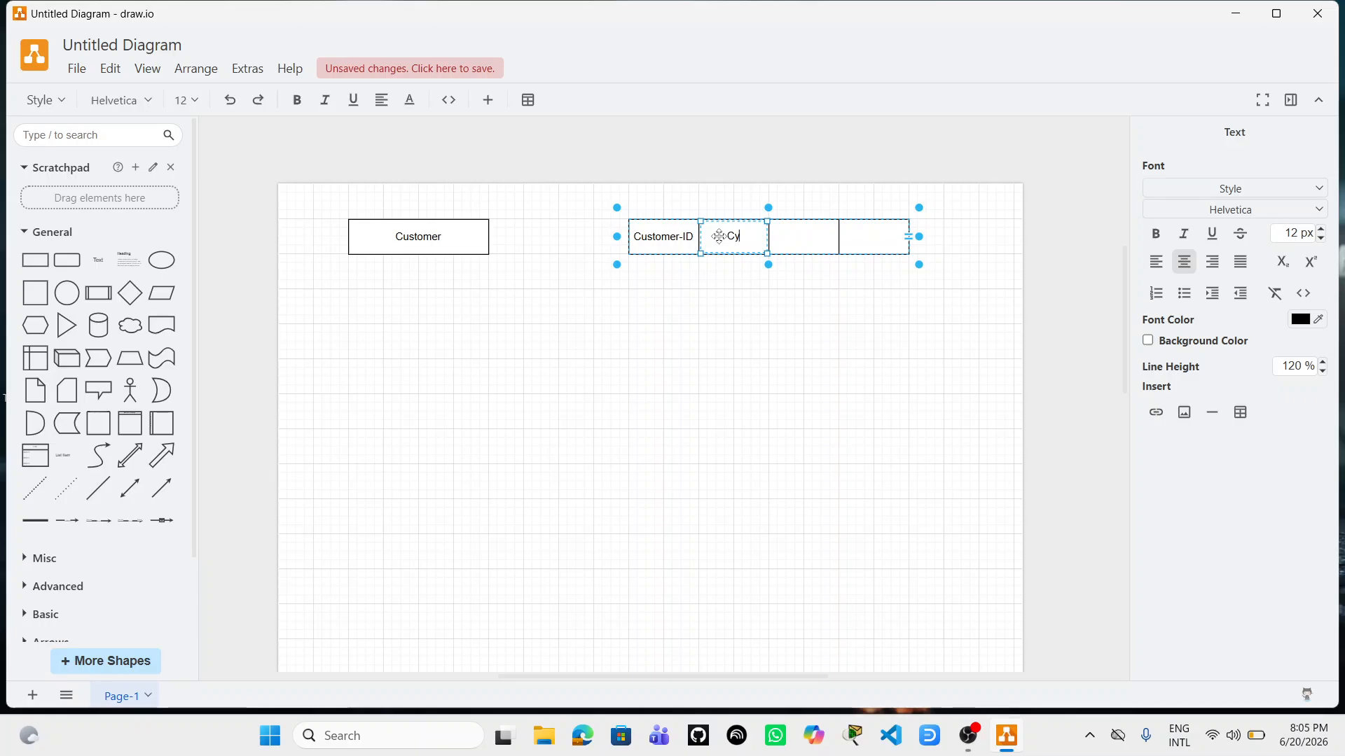
type("stomer-Name")
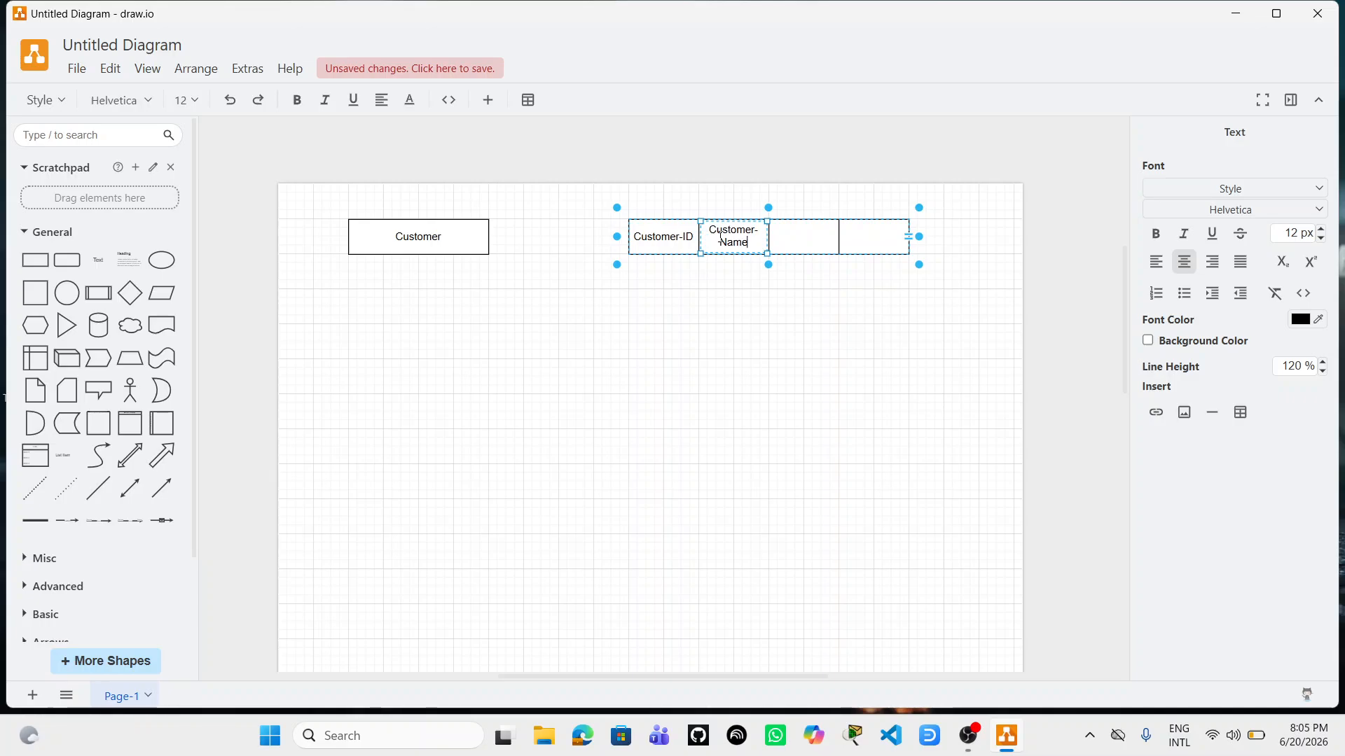
Label the third and fourth cells of the Customer attribute row "Customer-Address" and "Phone-number"
left_click(799, 236)
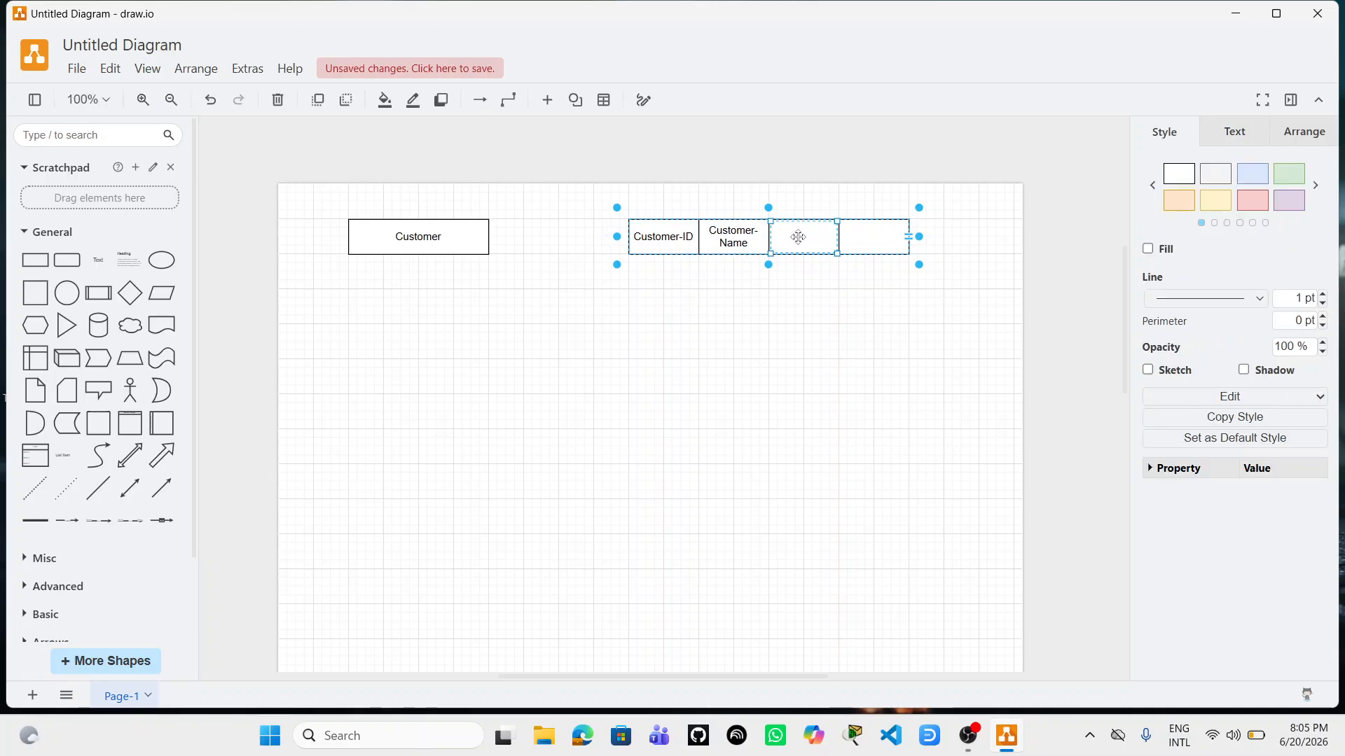
double_click(797, 237)
left_click(798, 237)
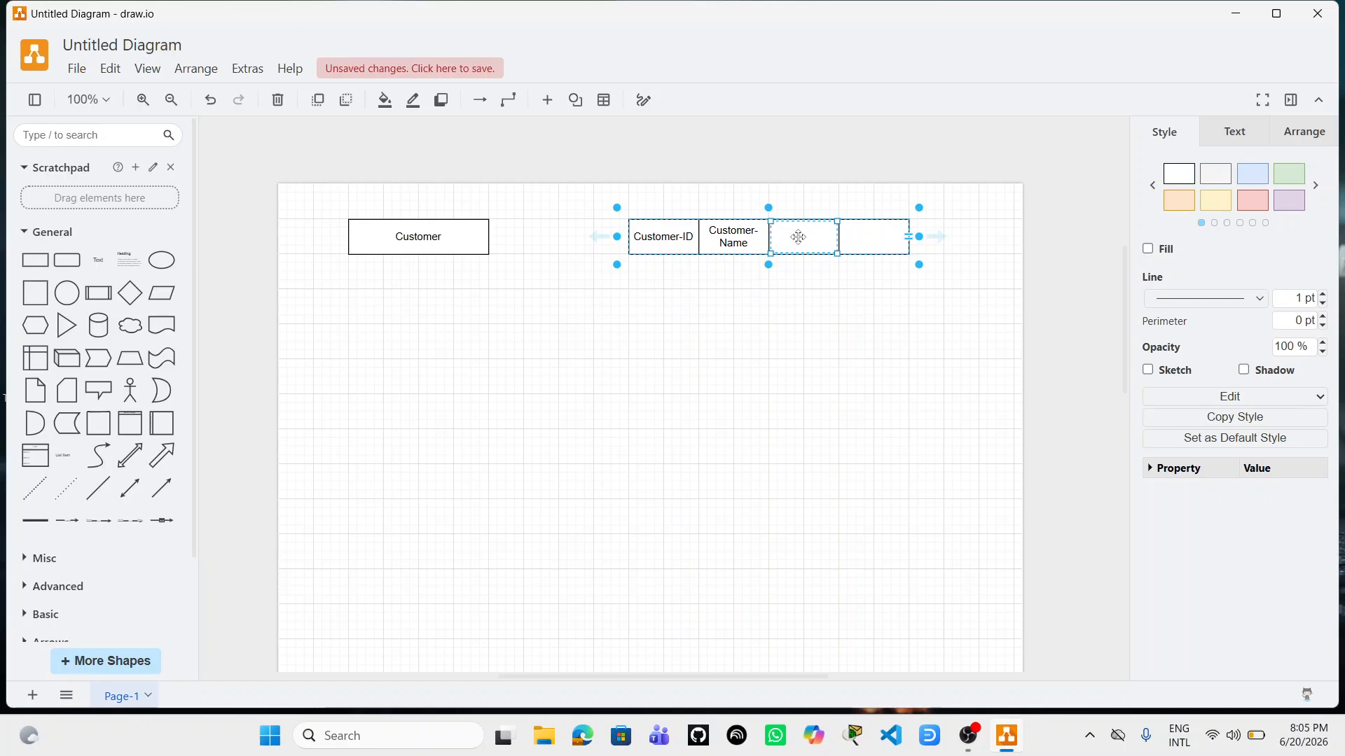
double_click(798, 236)
type("Custom")
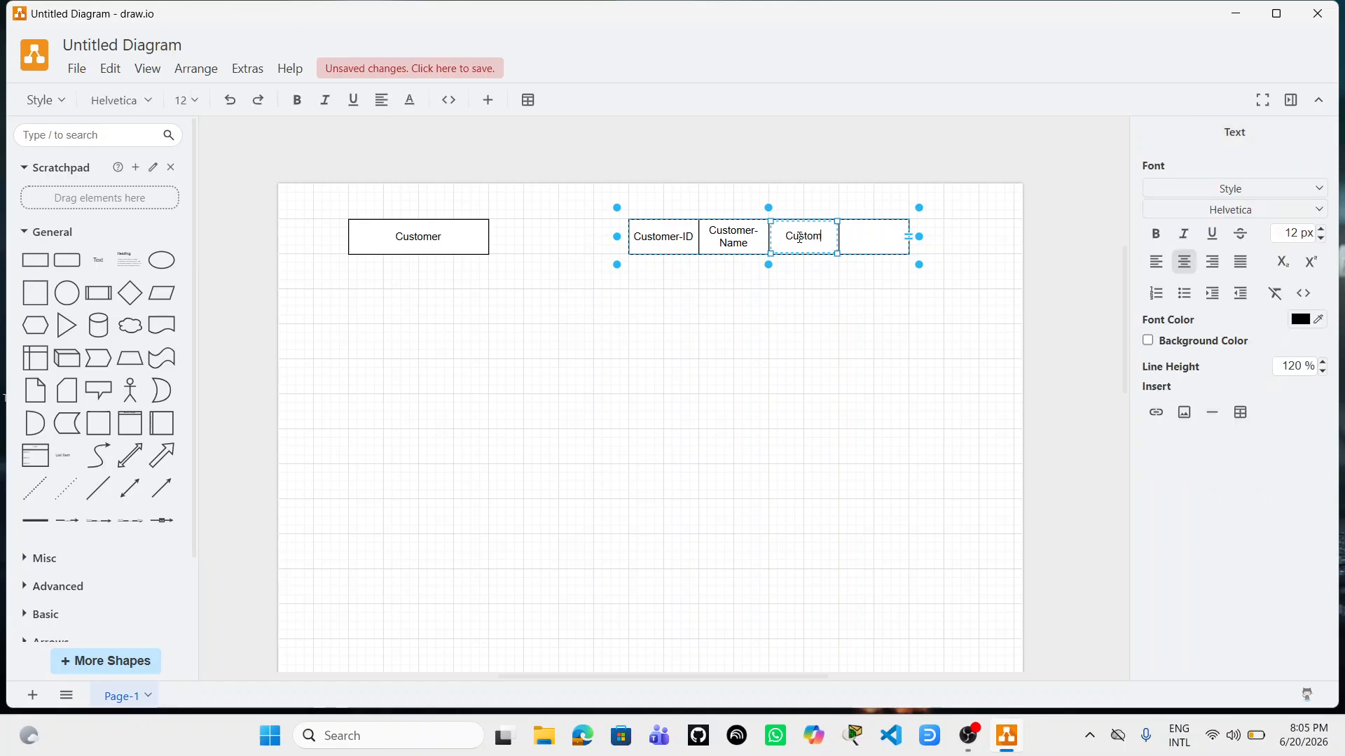
type("er-Address")
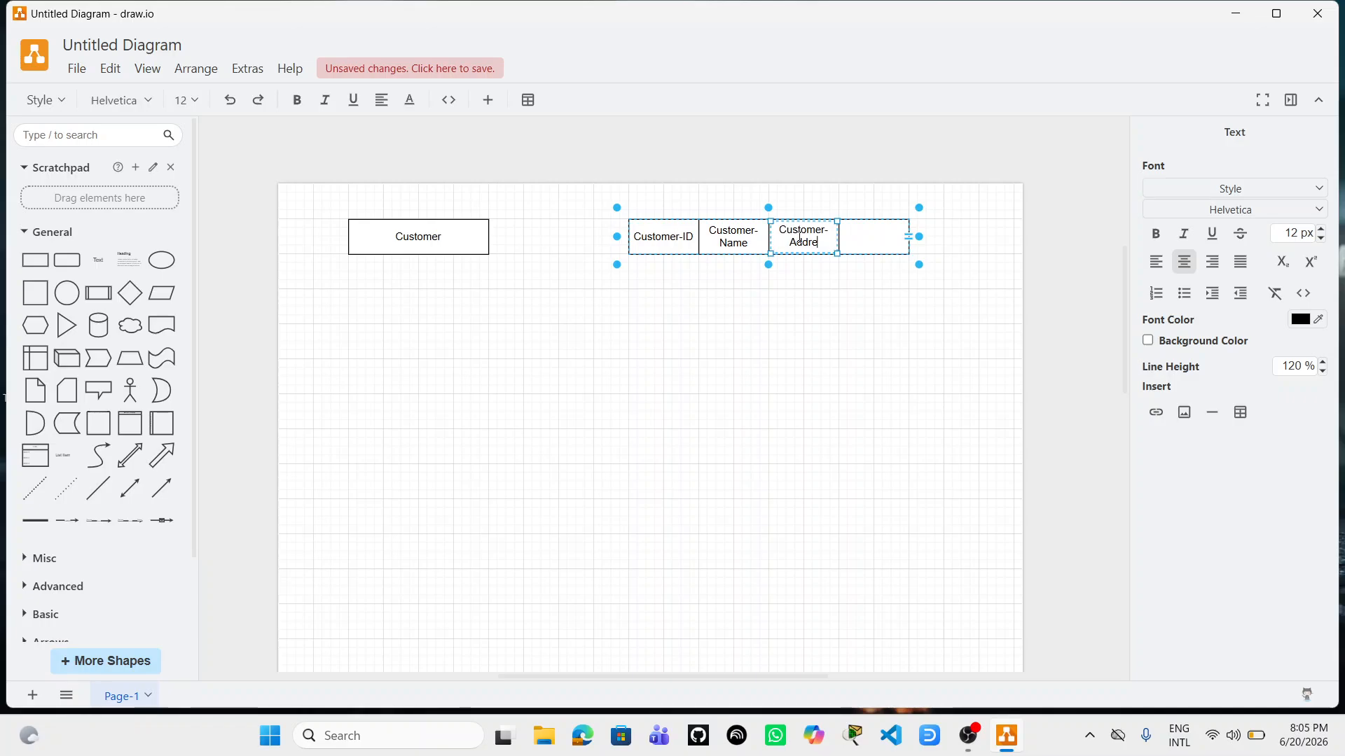
left_click(873, 236)
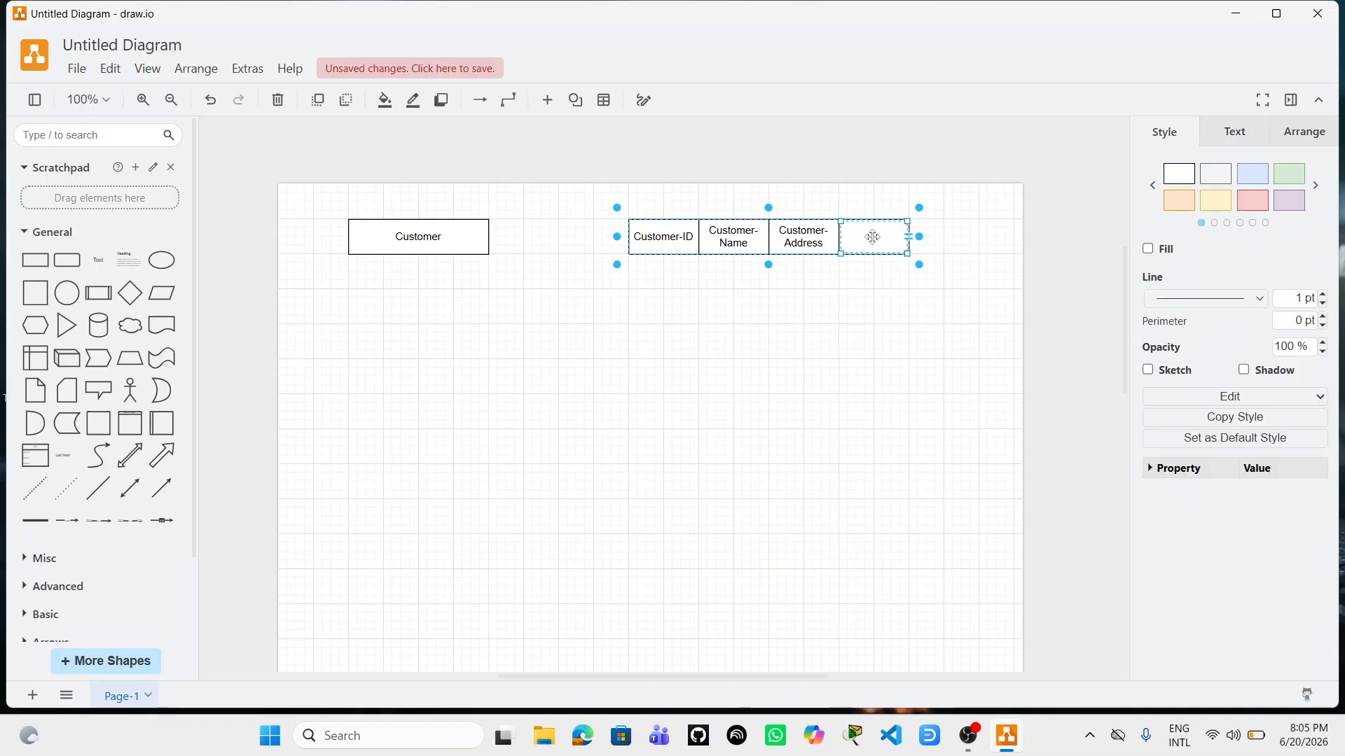
double_click(872, 237)
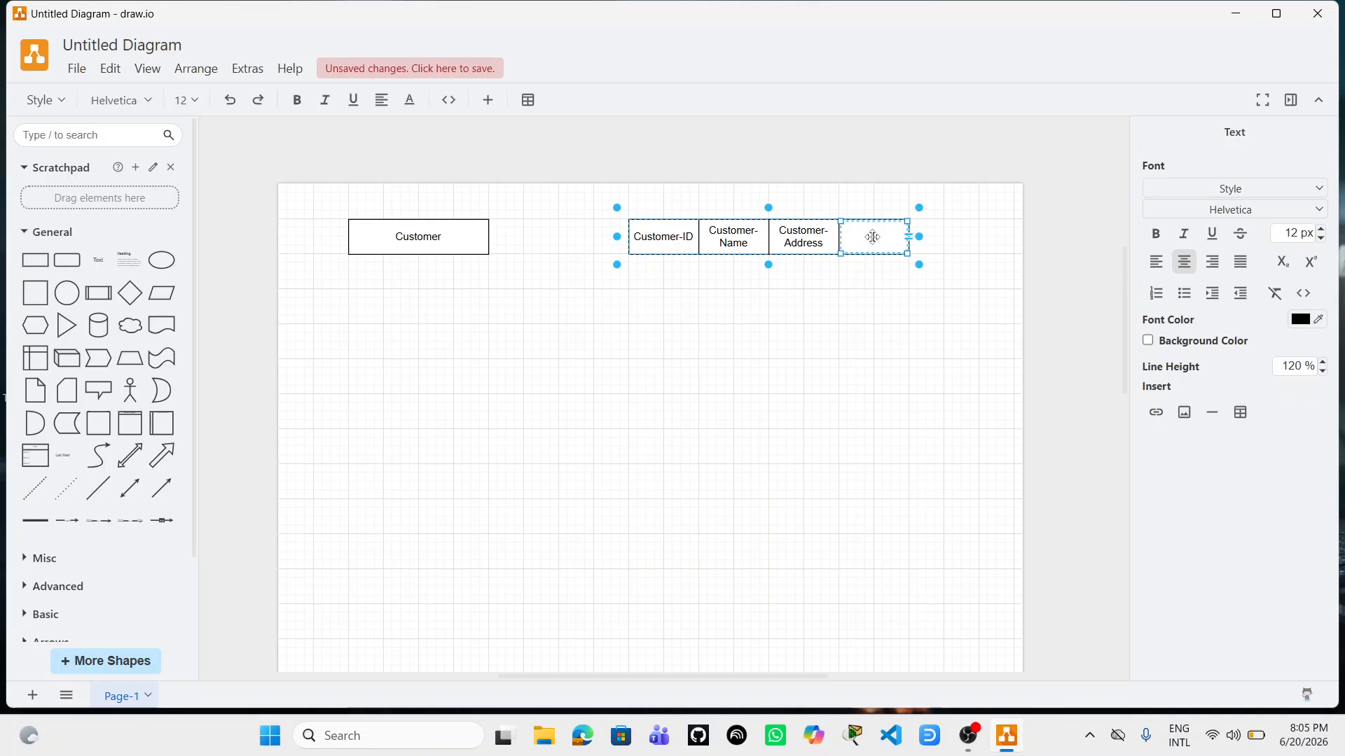
type("Phone -number")
left_click(729, 400)
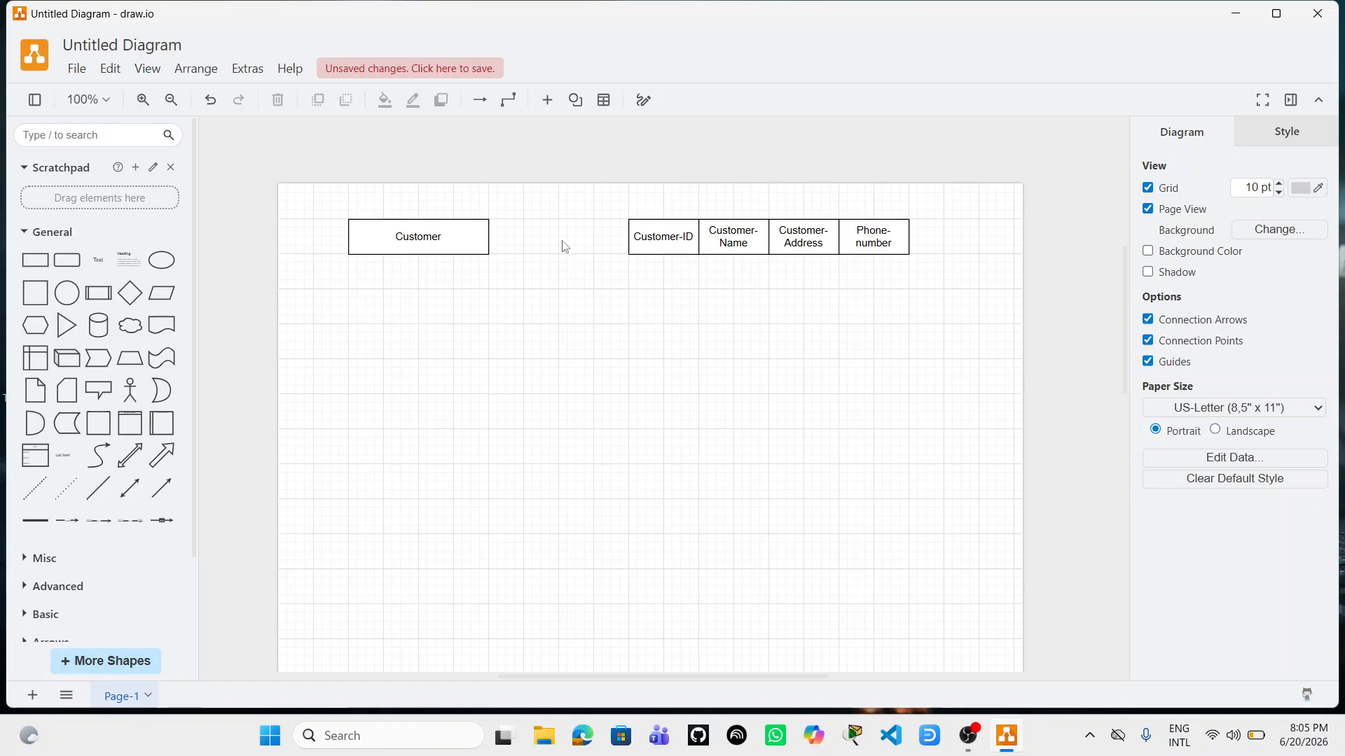
left_click(617, 105)
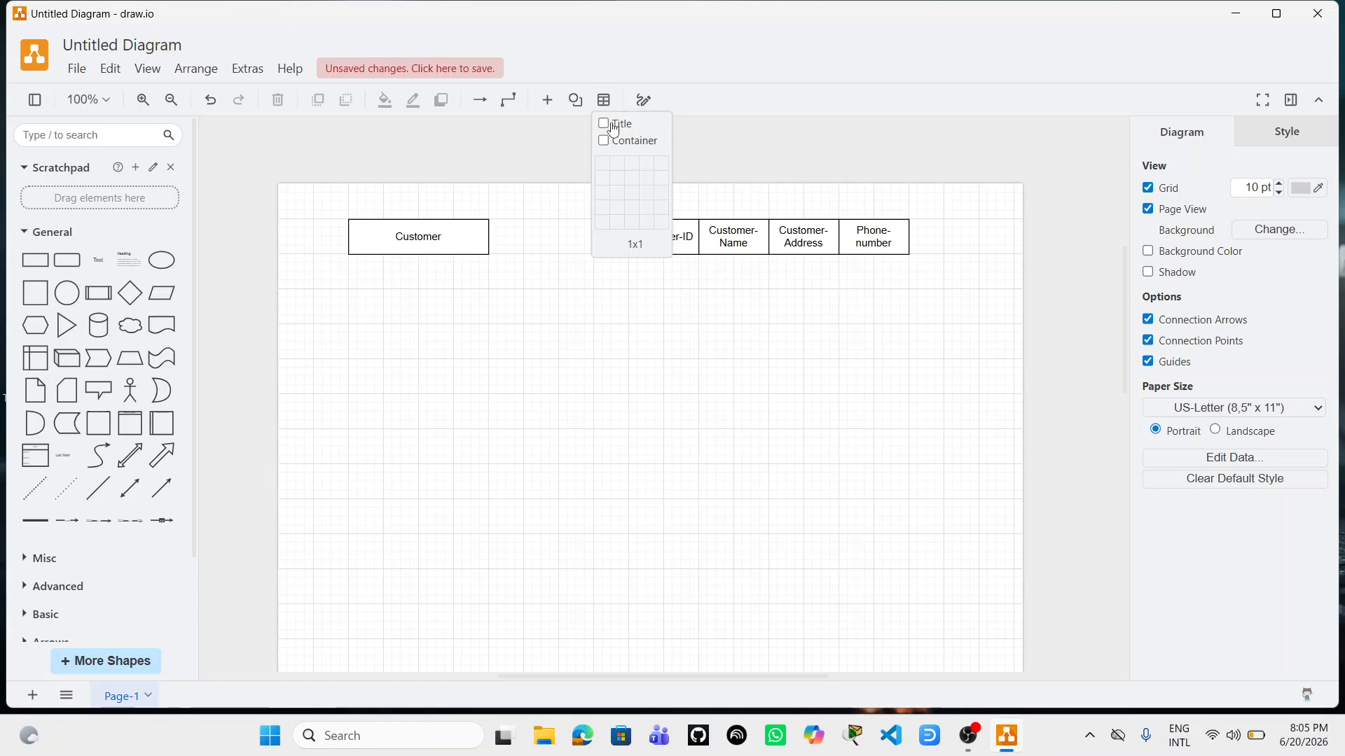
left_click(602, 166)
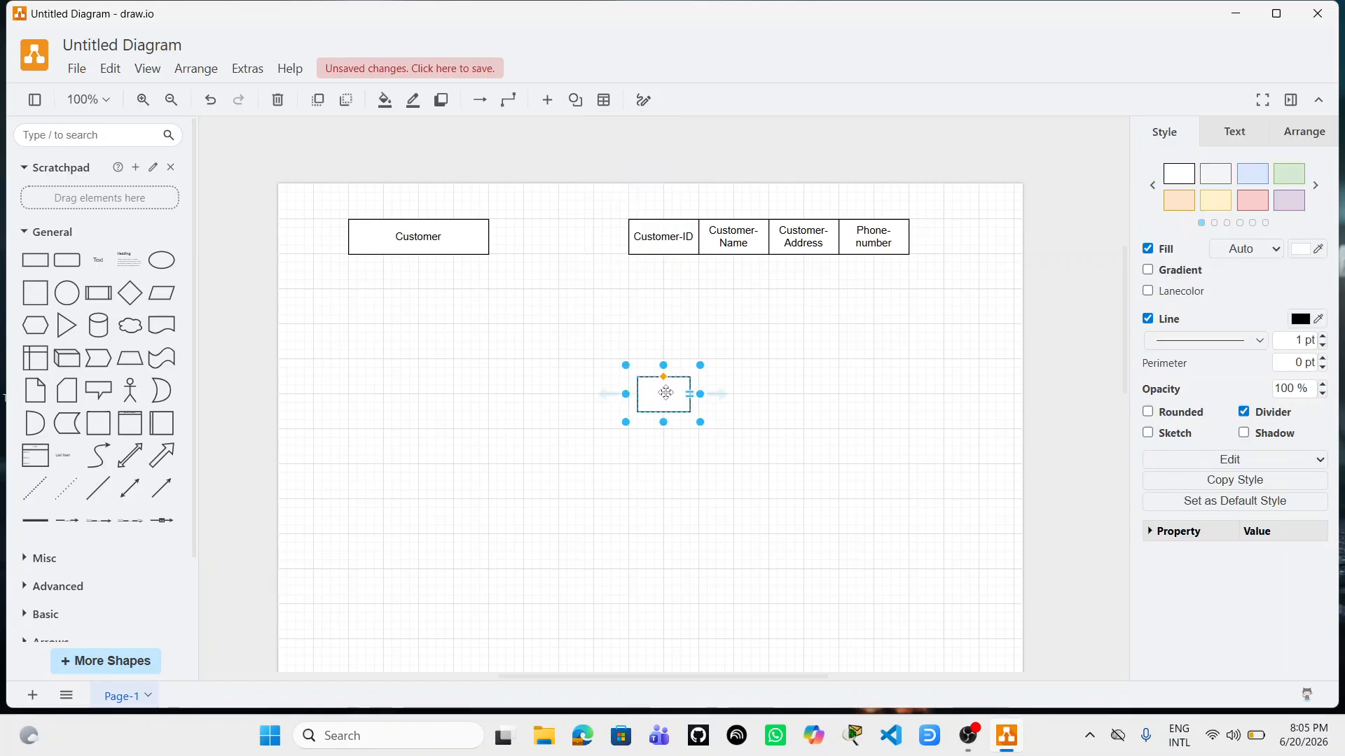
key("Delete")
Duplicate the Customer box and place the copy directly below the original, aligned with it
left_click(394, 232)
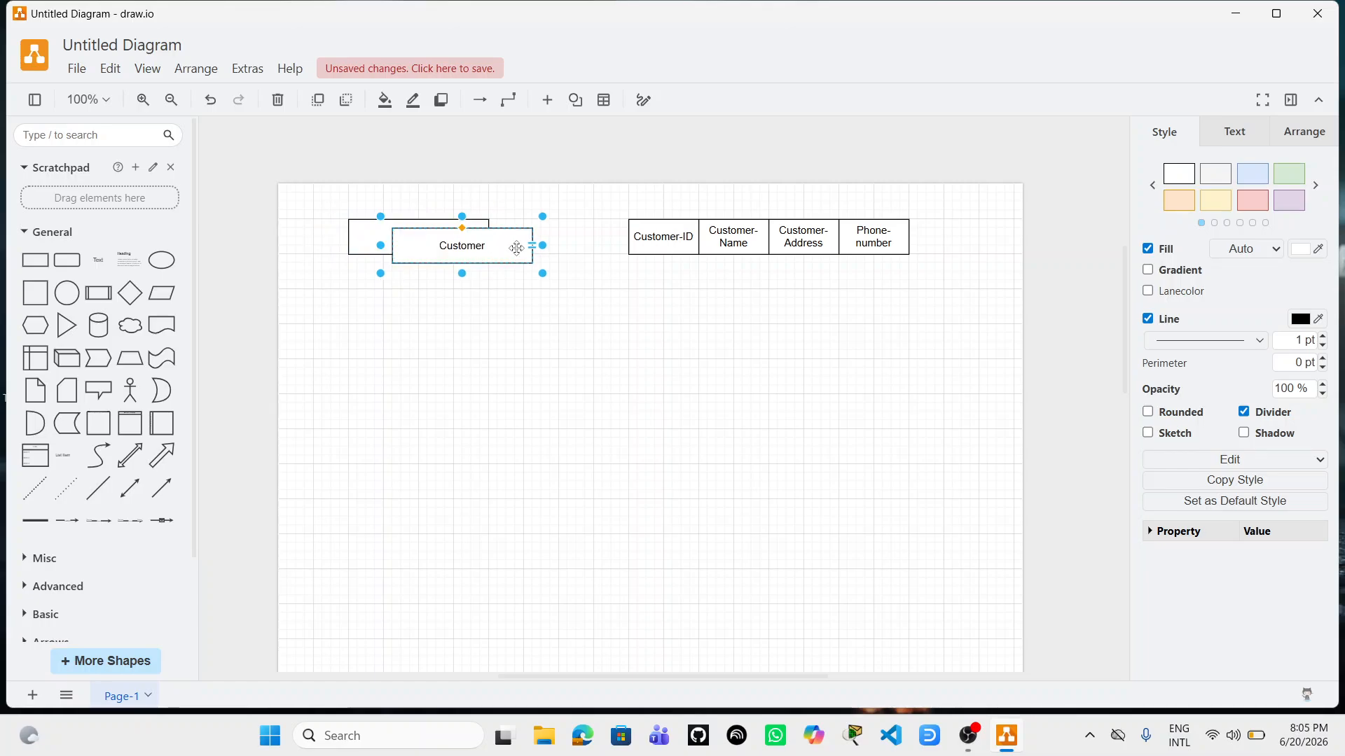
left_click_drag(447, 246, 450, 315)
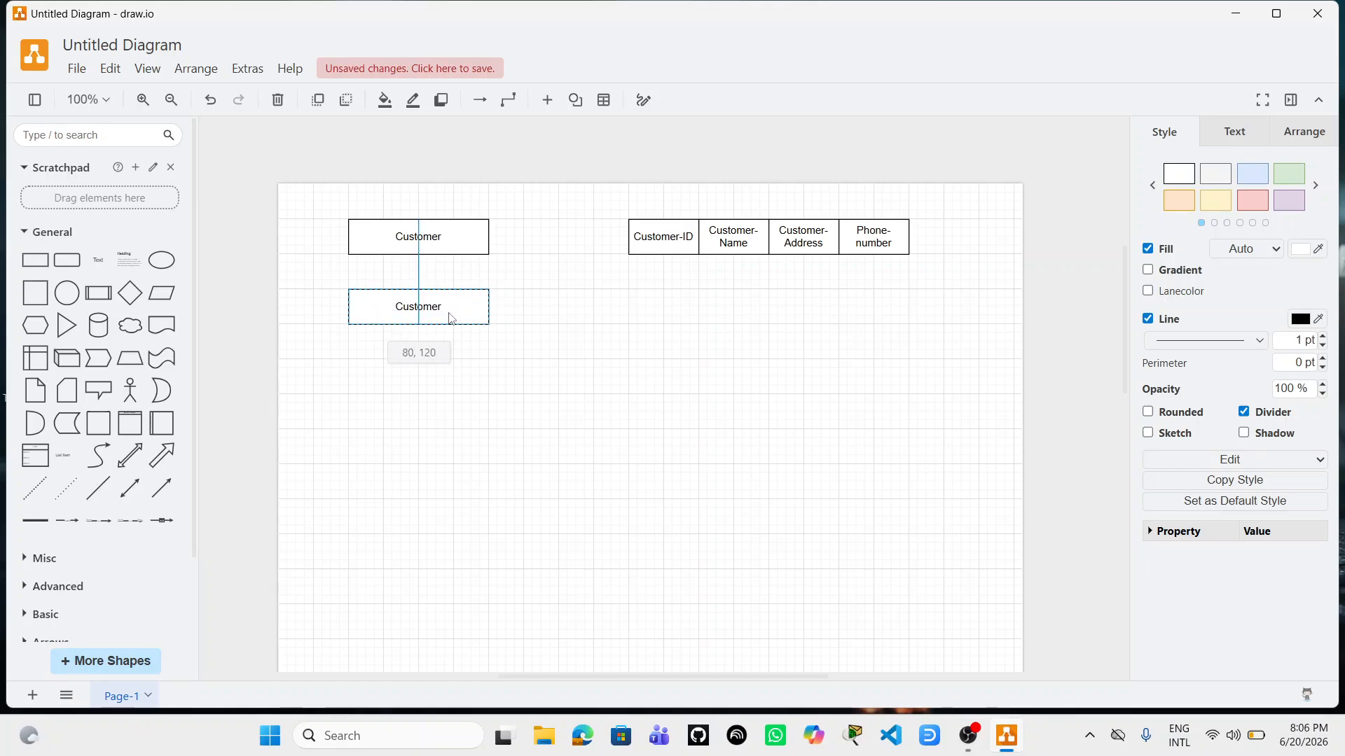
left_click_drag(451, 316, 448, 314)
Rename the copied box "Order" and nudge it slightly upward, keeping it aligned under the Customer box
double_click(448, 315)
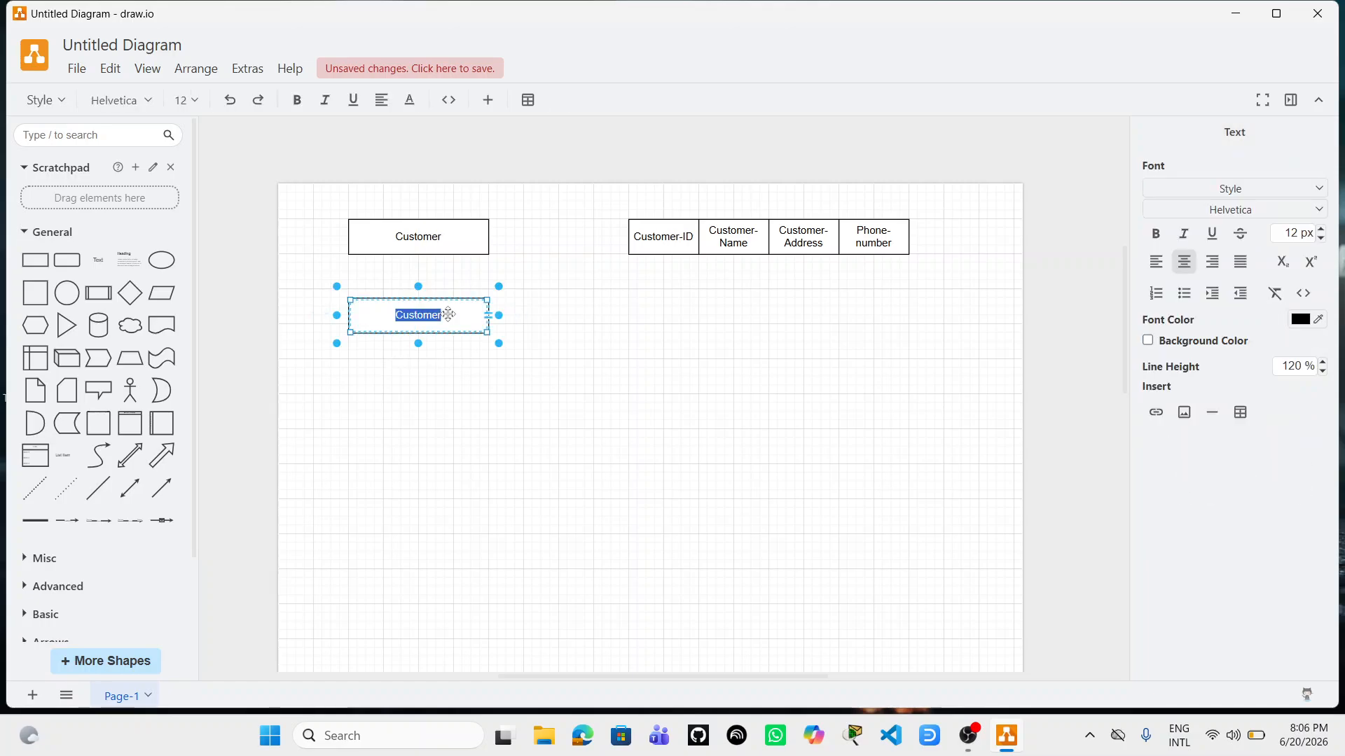
key("BackSpace")
type("o")
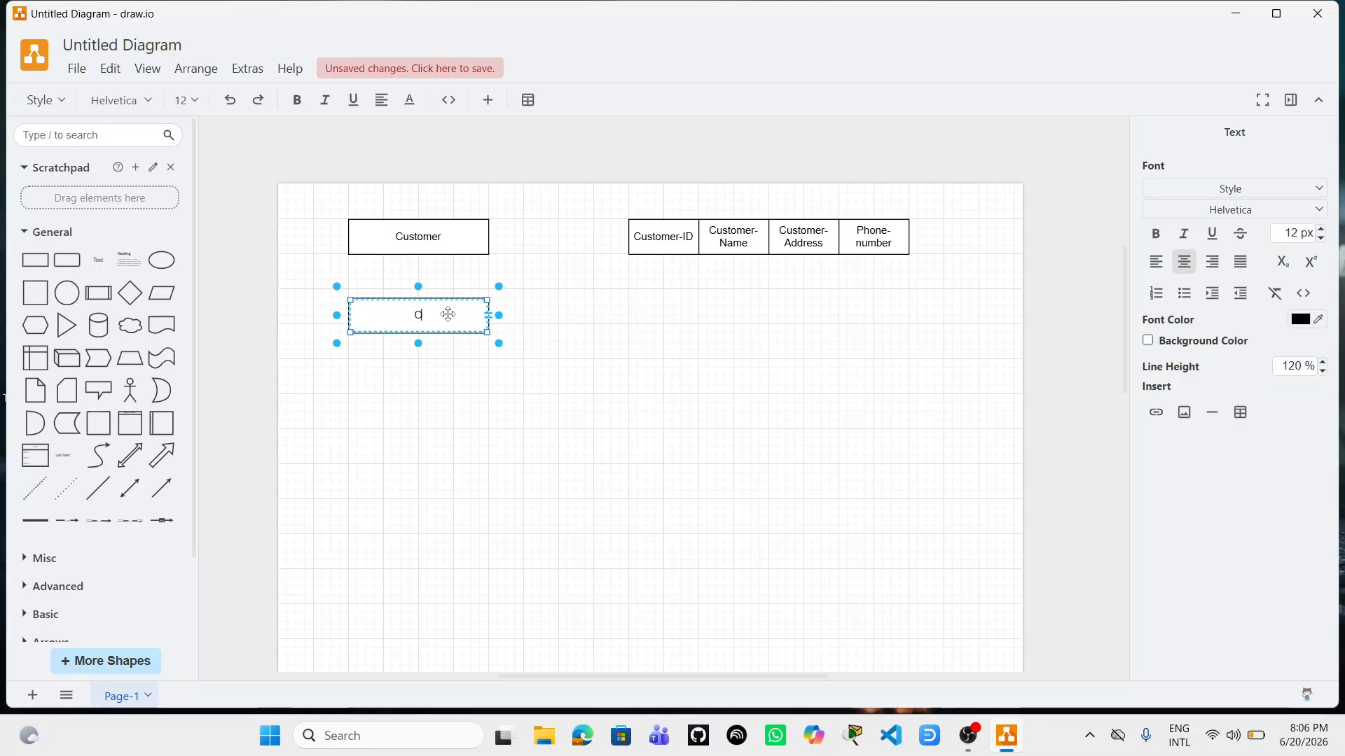
left_click(534, 423)
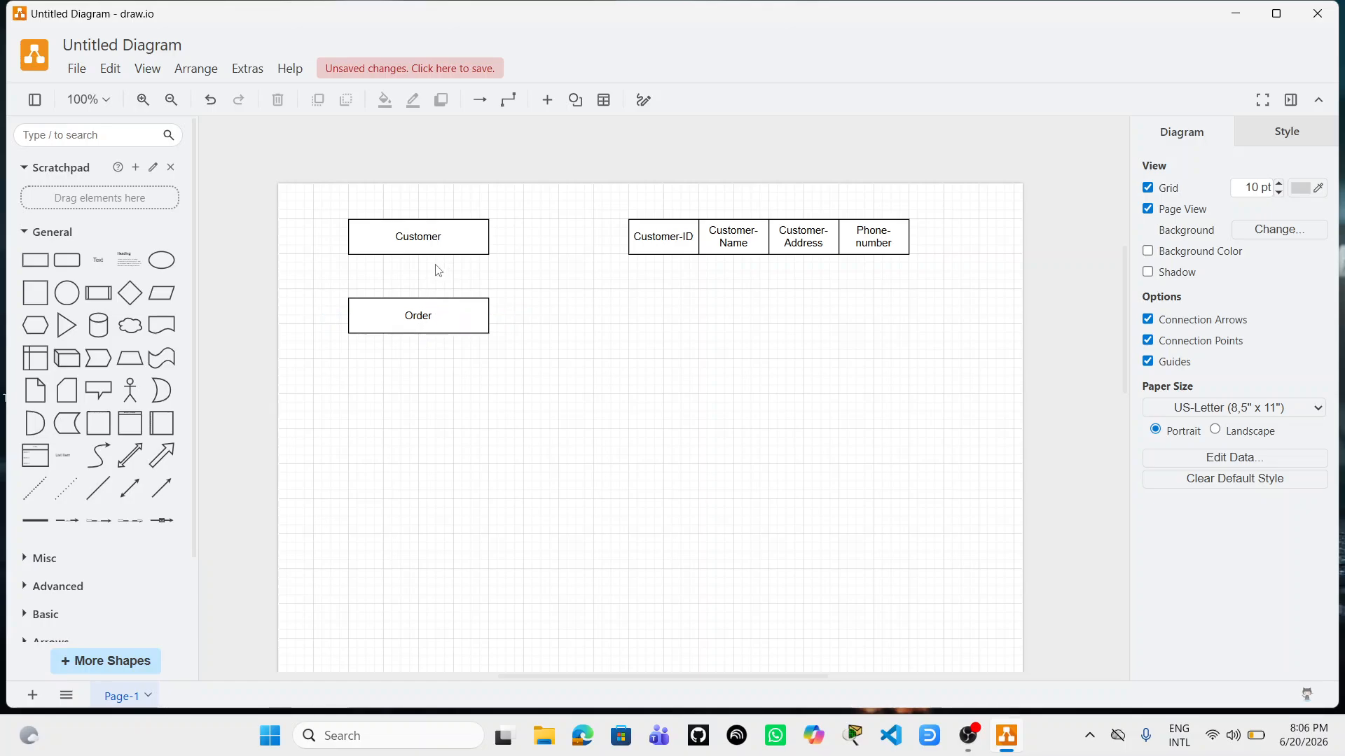
left_click(434, 314)
left_click_drag(433, 314, 438, 312)
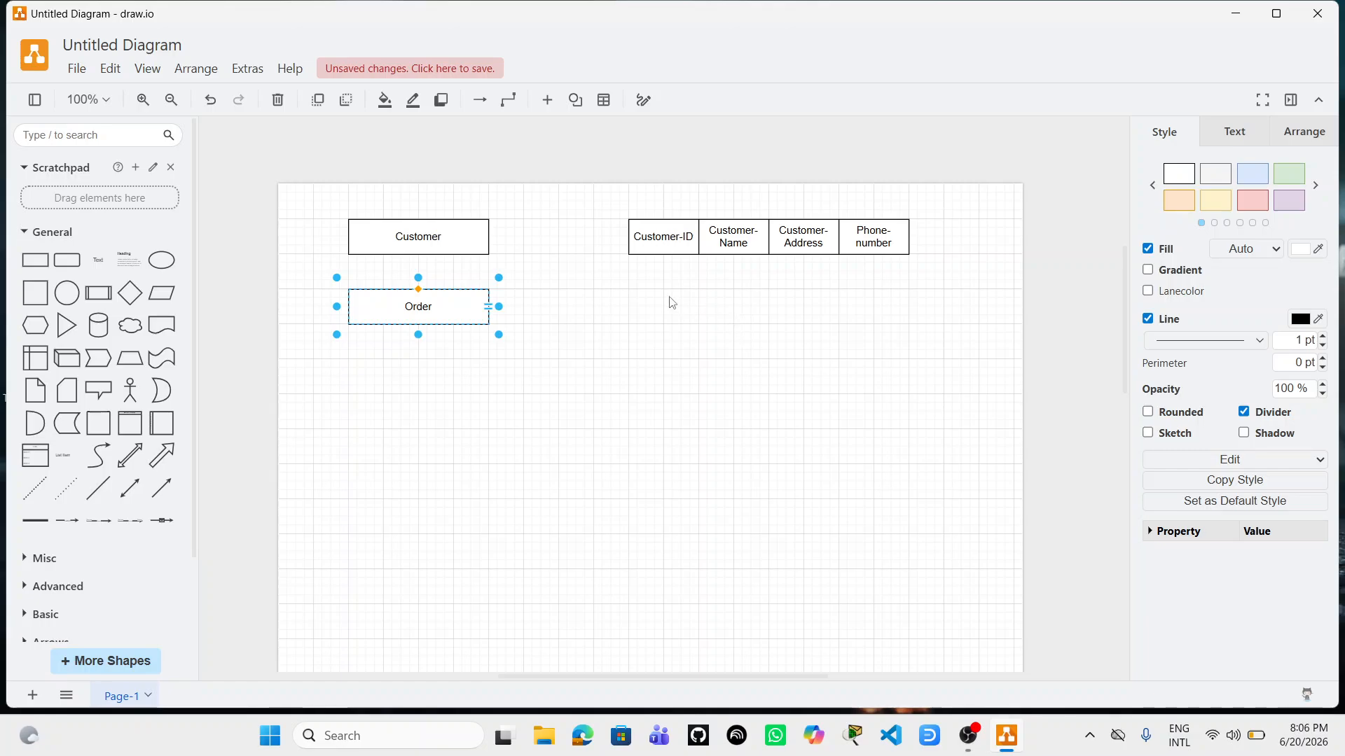
left_click(604, 100)
left_click(604, 102)
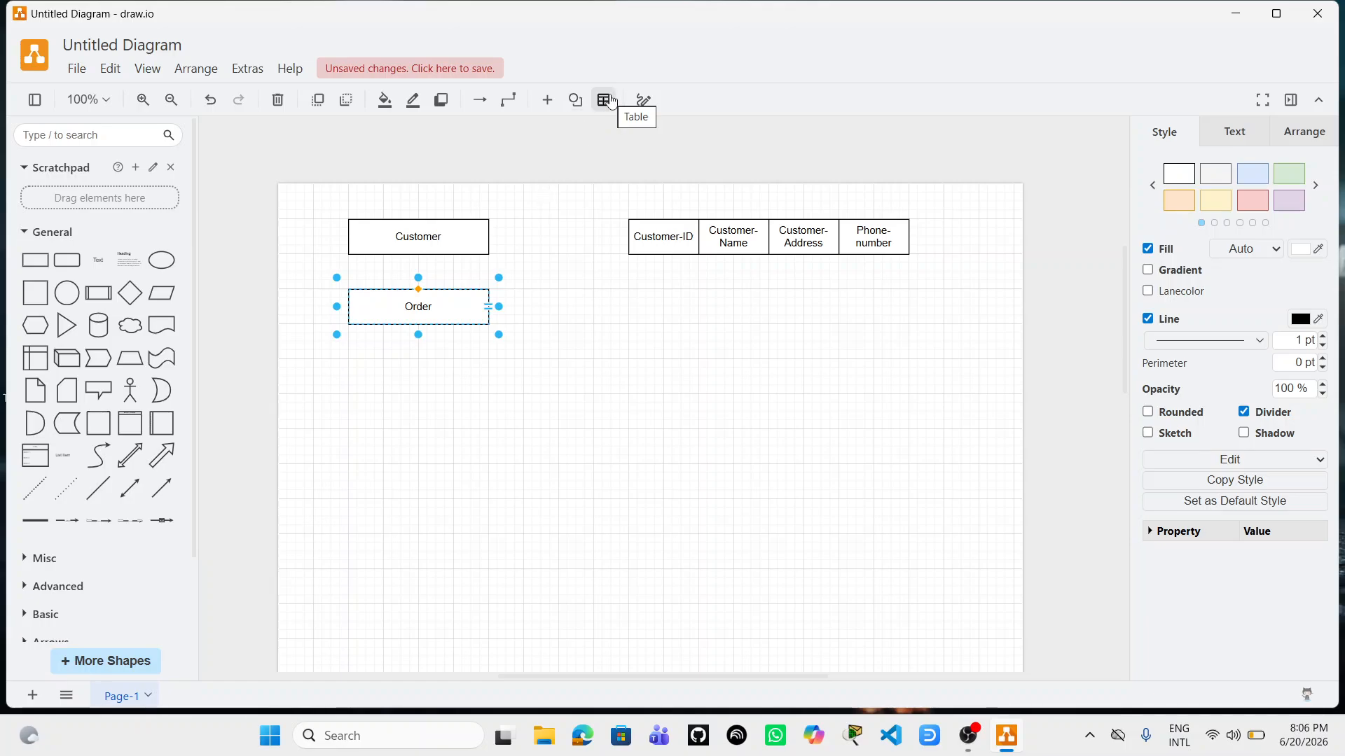
left_click(611, 102)
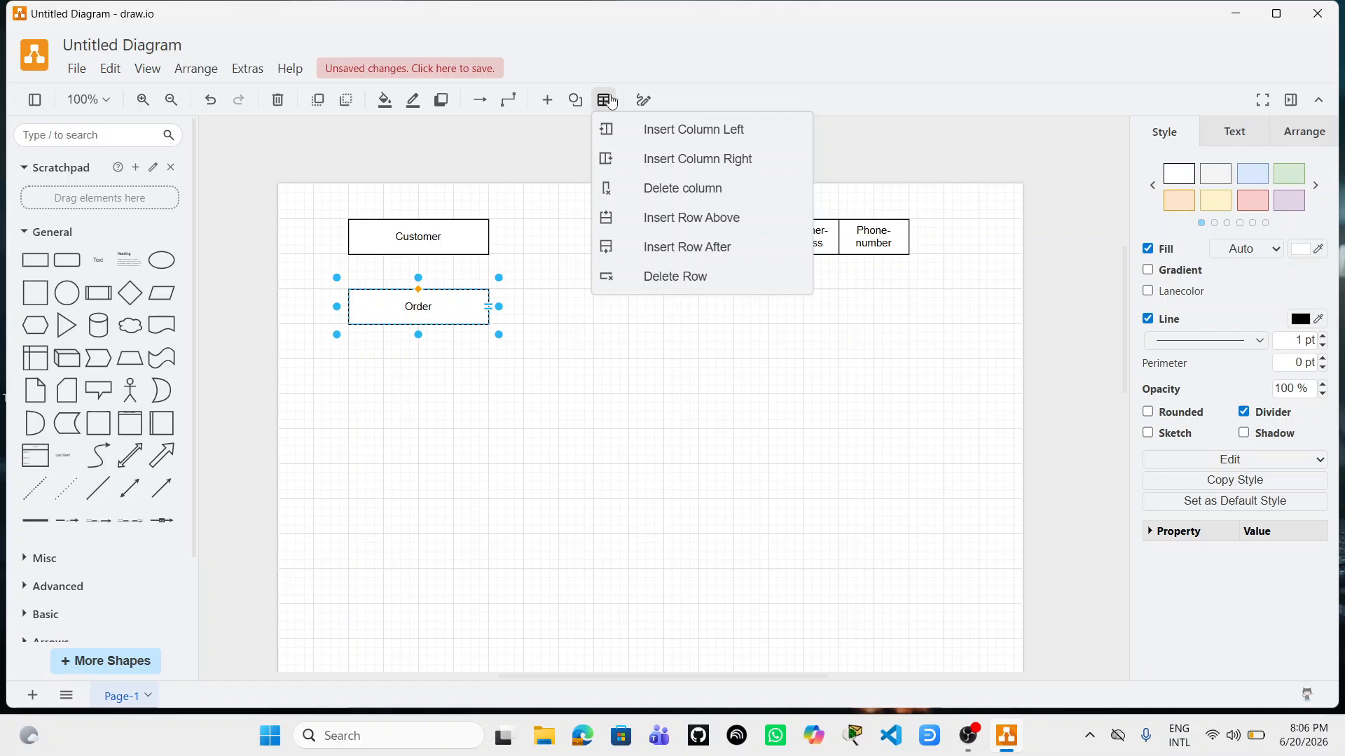
left_click(597, 339)
Insert a one-row, four-column table beside the Order box and stretch it to match the width of the Customer attribute row above
left_click(657, 313)
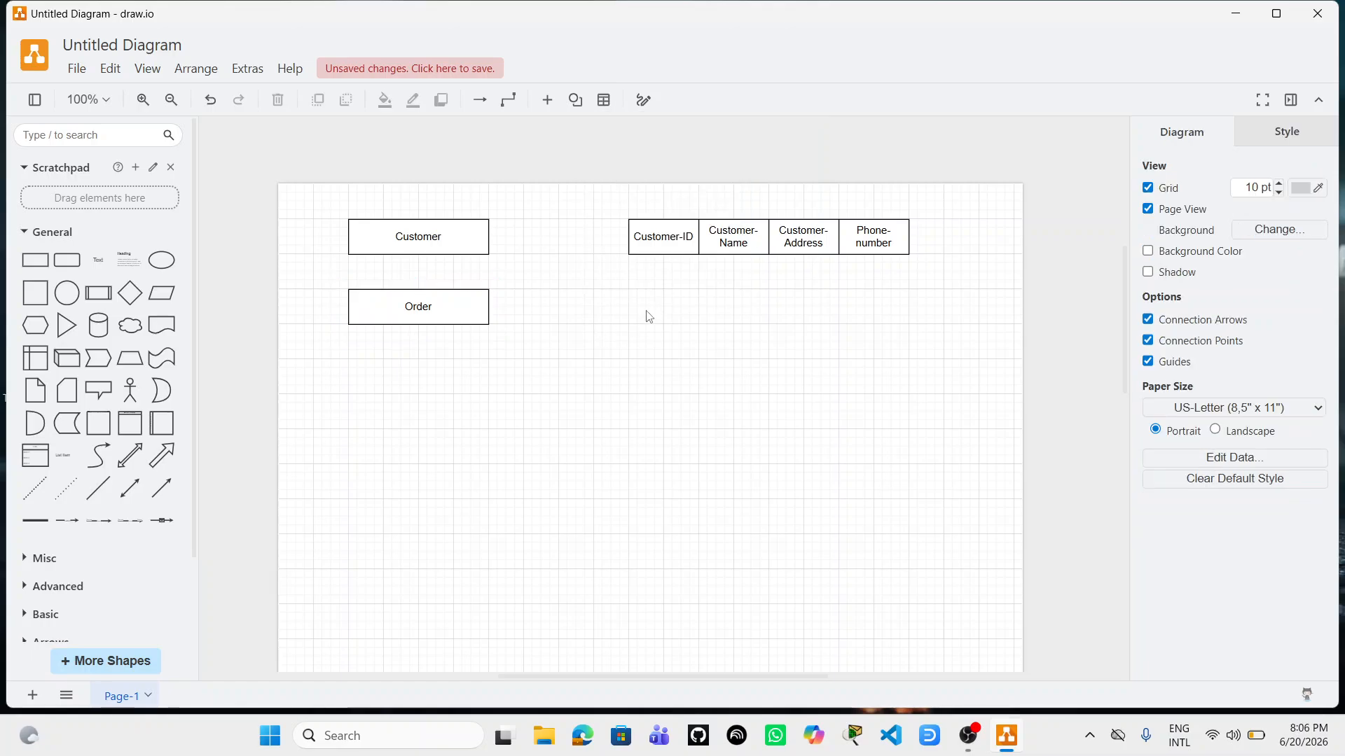
left_click(604, 110)
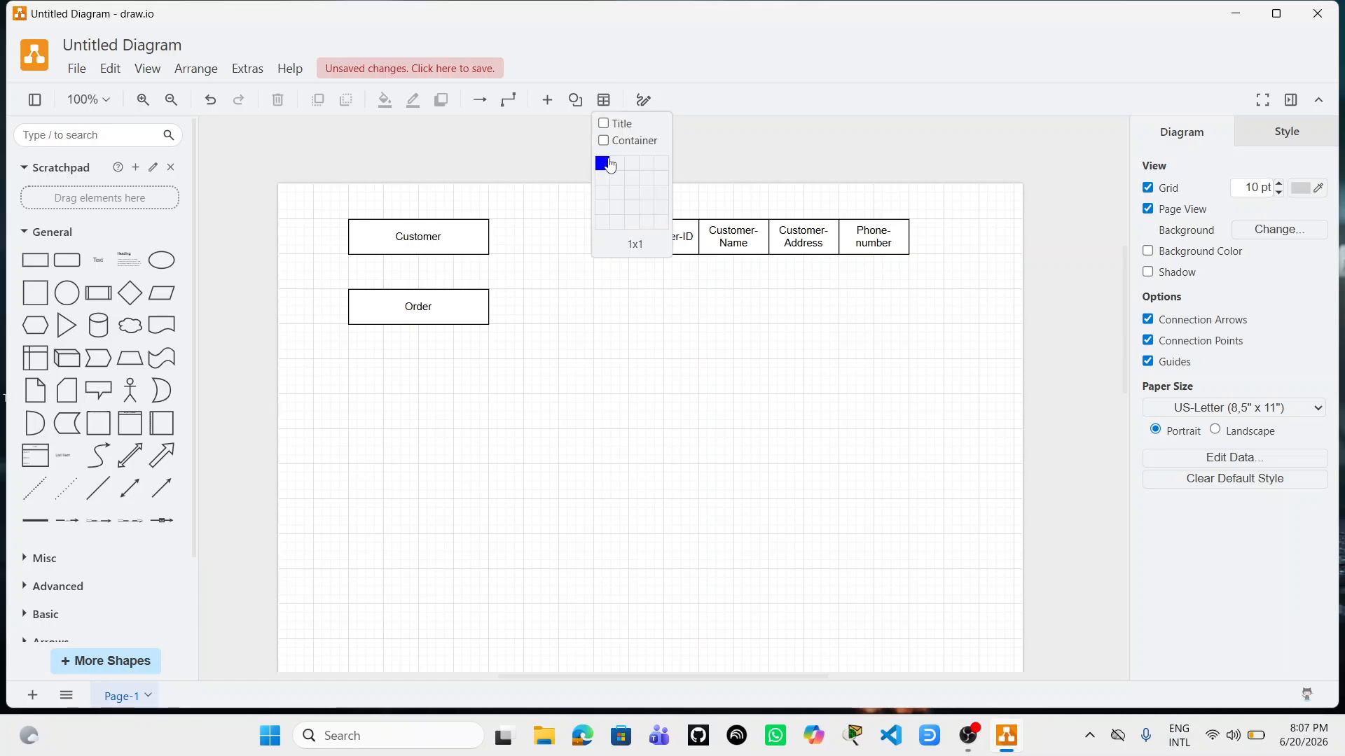
left_click(647, 163)
left_click_drag(690, 396, 760, 309)
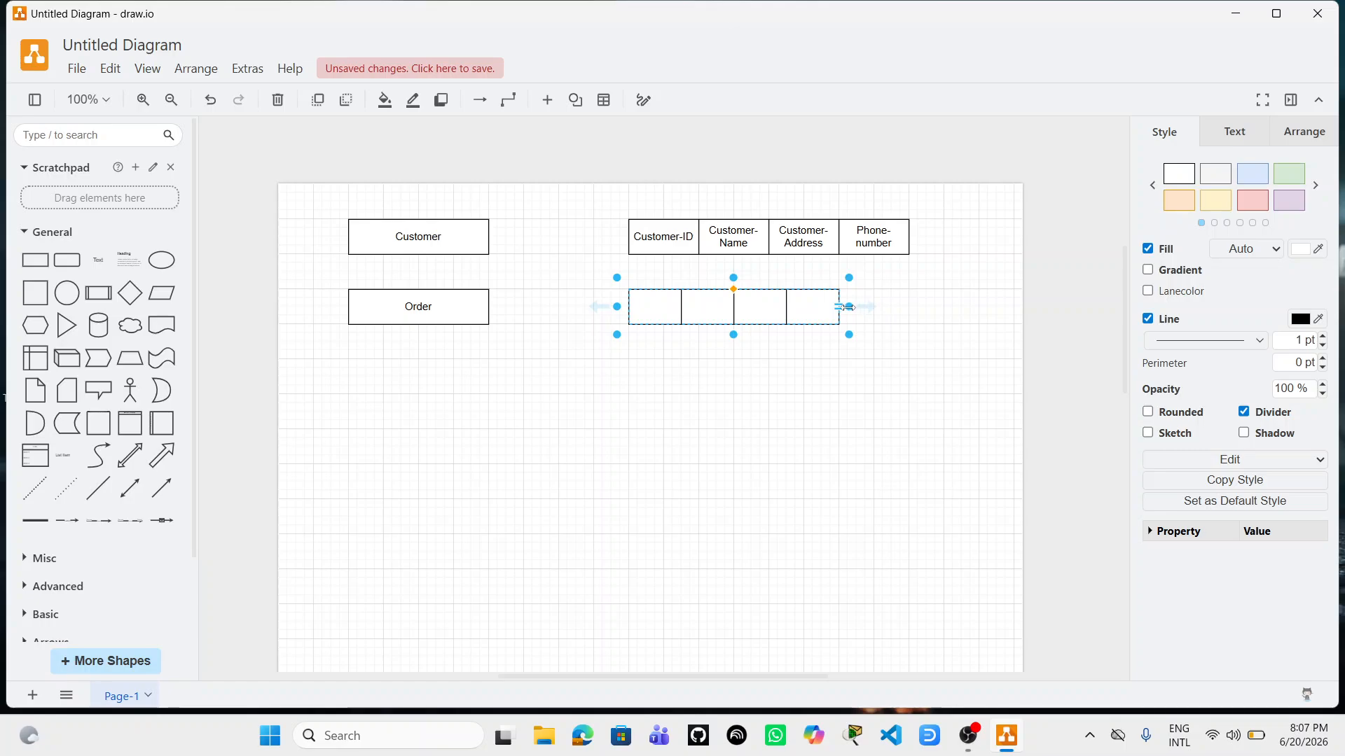
left_click_drag(847, 307, 910, 305)
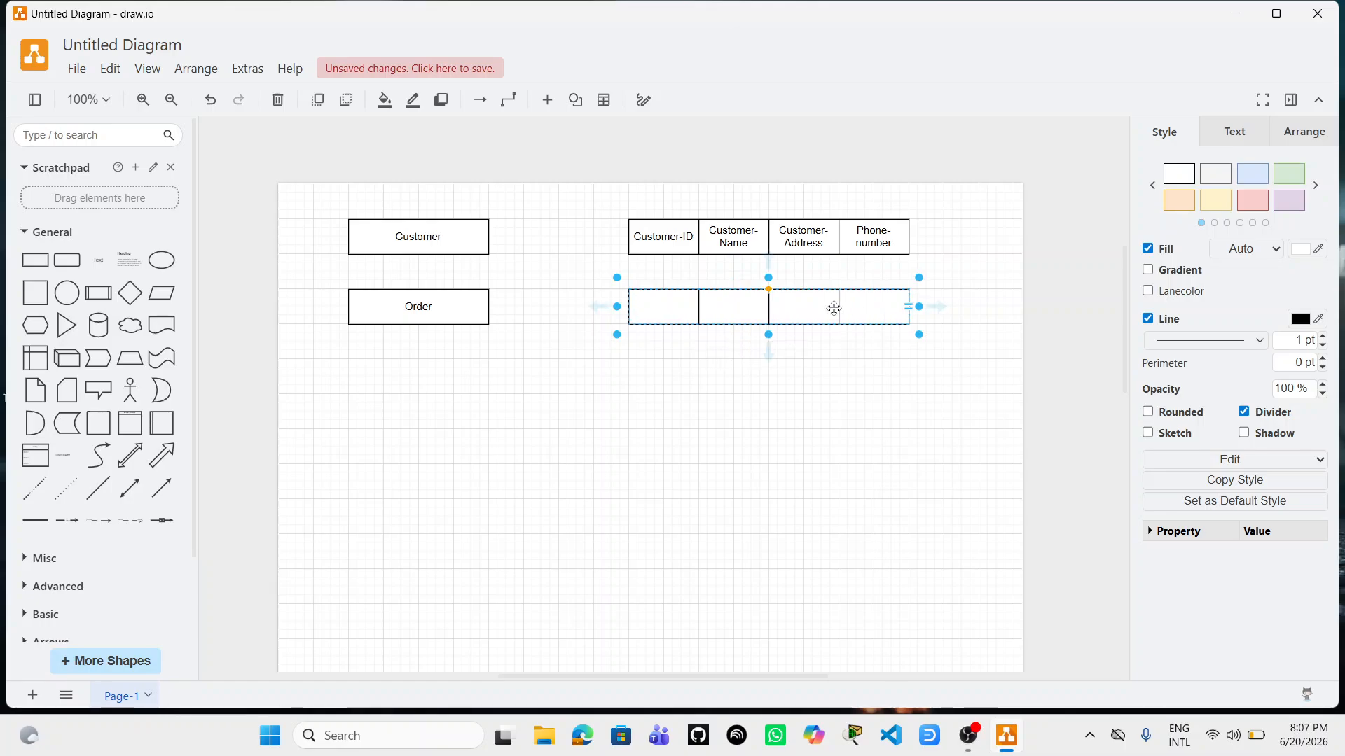
Label the first two cells of the Order attribute row "Order-ID" and "Order-Date"
double_click(665, 311)
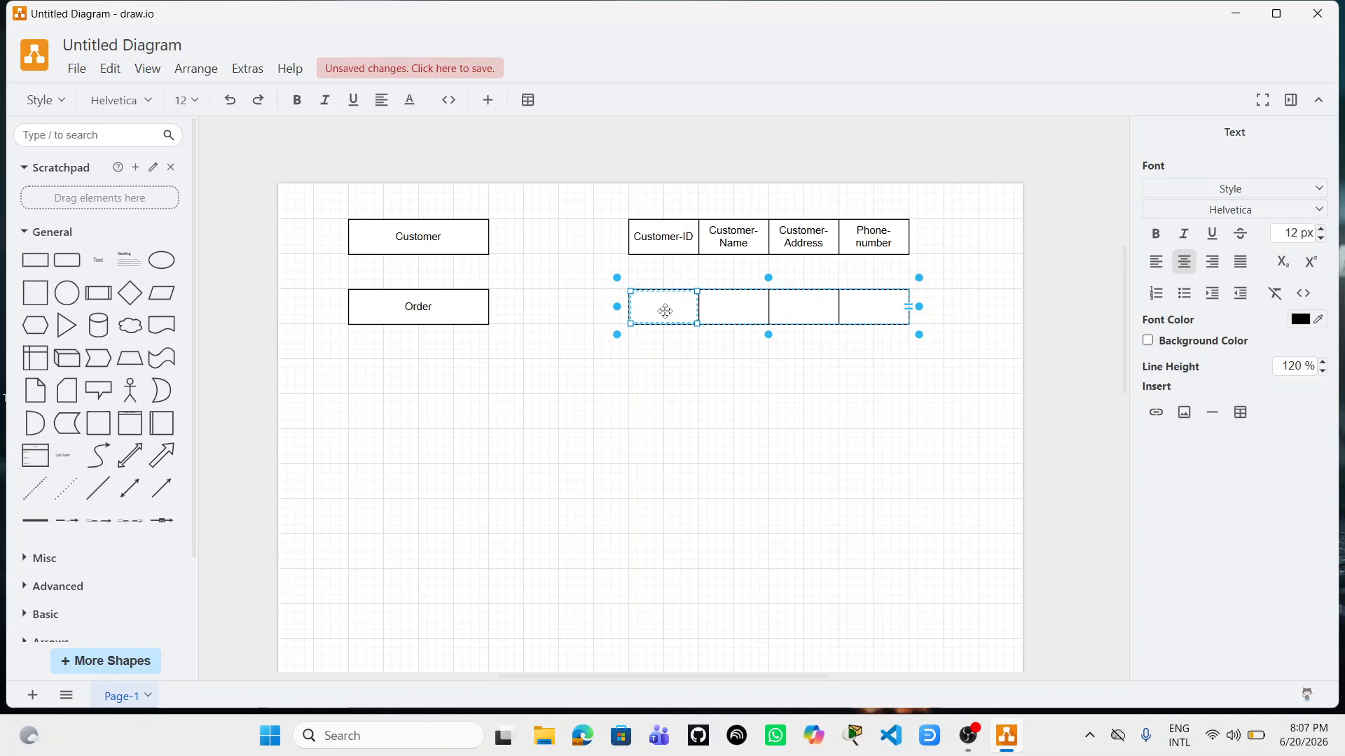
type("Order-ID")
double_click(729, 304)
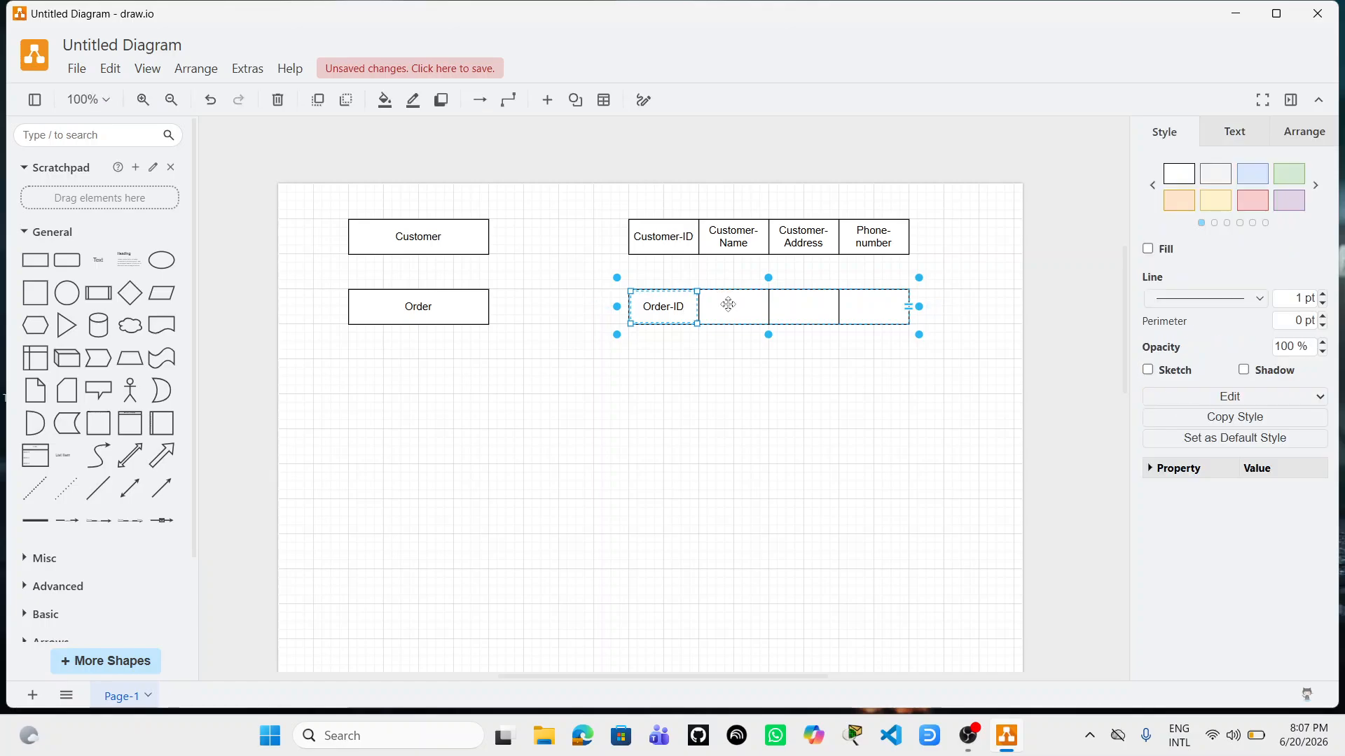
type("Order")
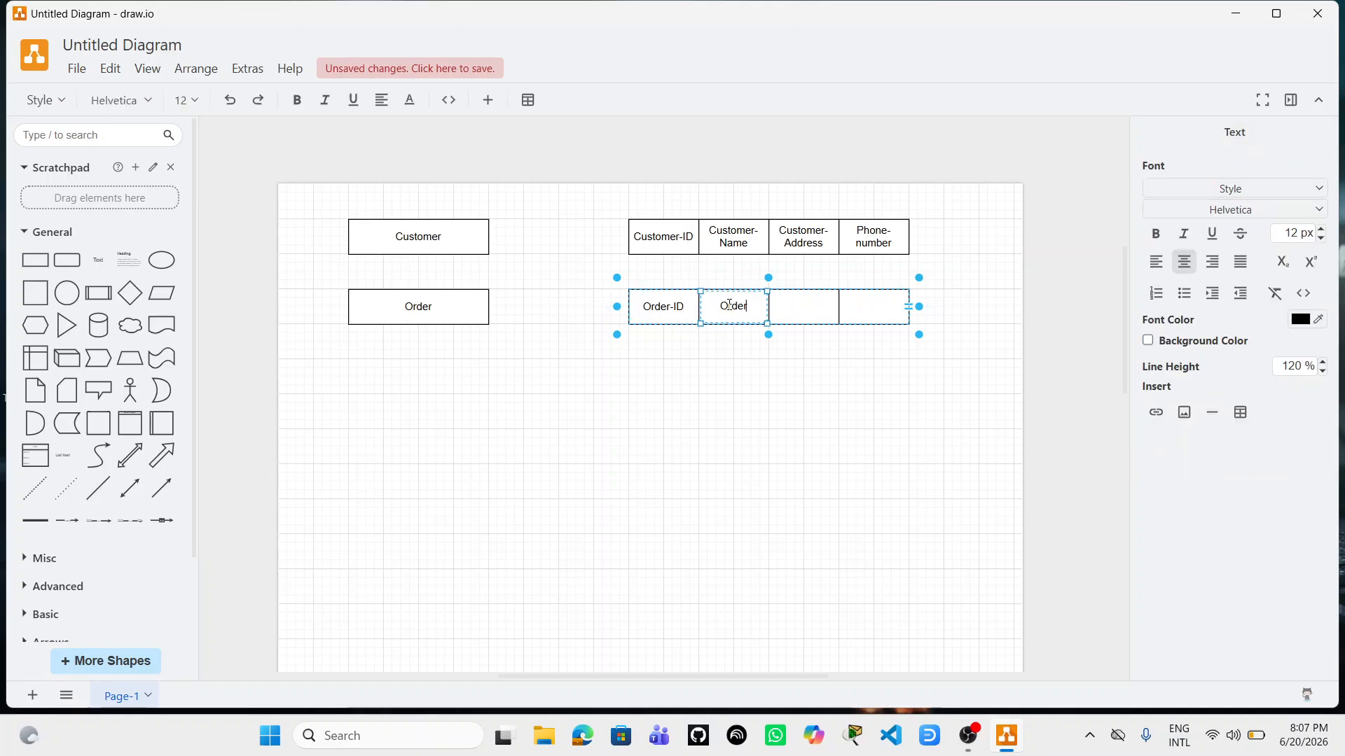
type("-Date")
Label the third and fourth cells of the Order attribute row "Order-Time" and "Customer-ID"
double_click(788, 310)
type("O")
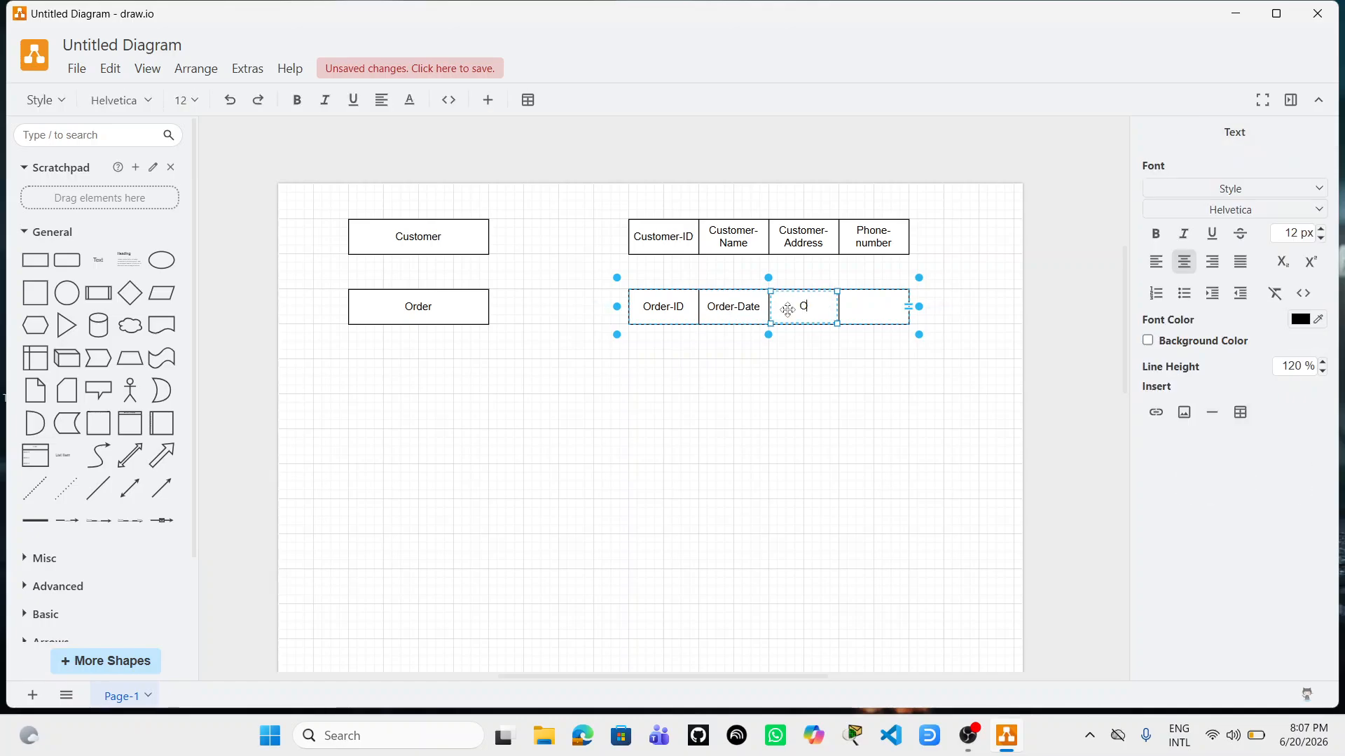
type("rder-Time")
left_click(878, 306)
double_click(875, 309)
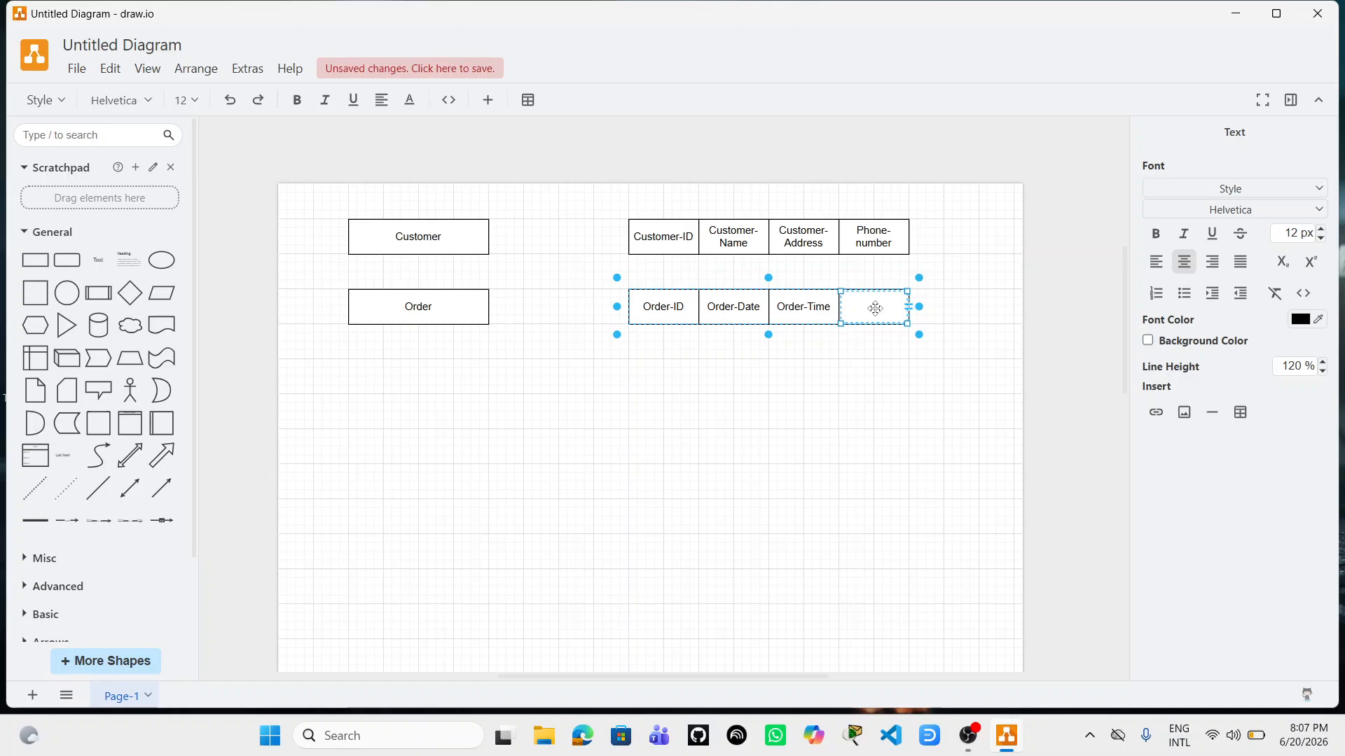
type("Custome")
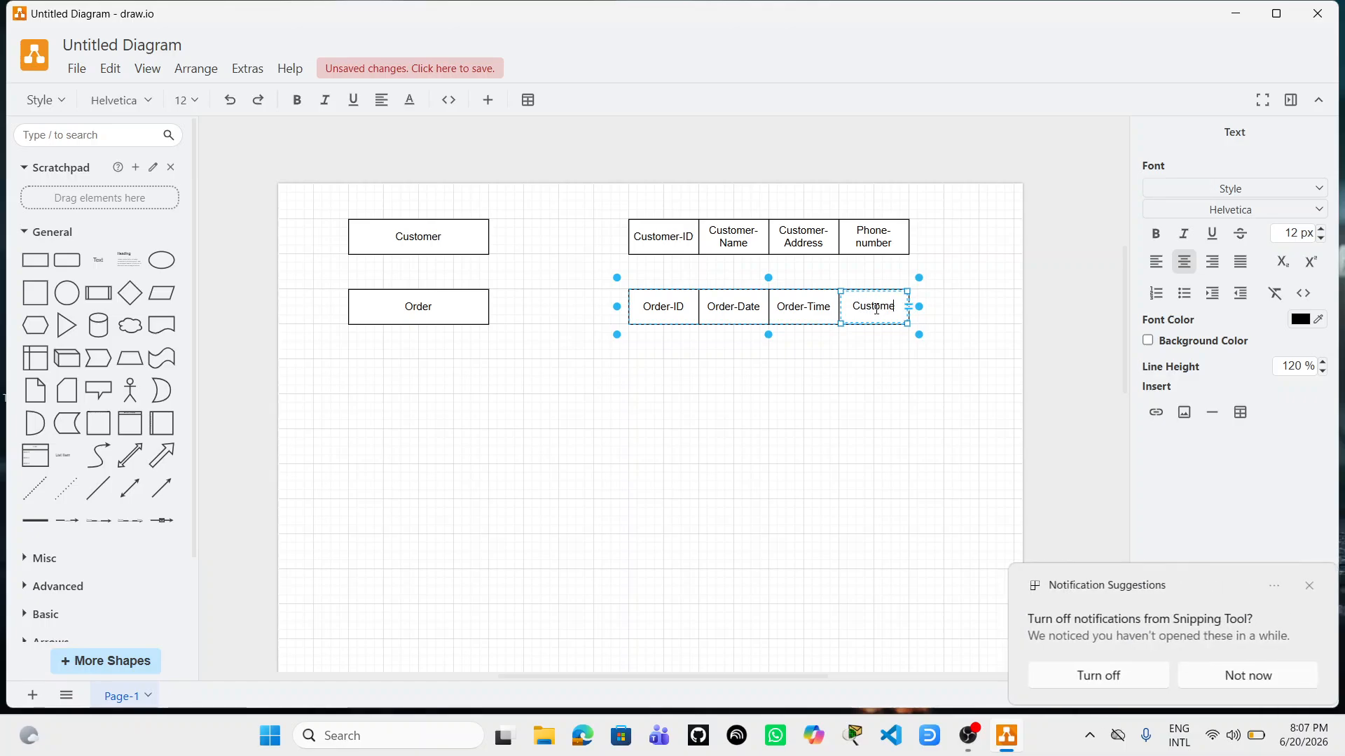
type("r-")
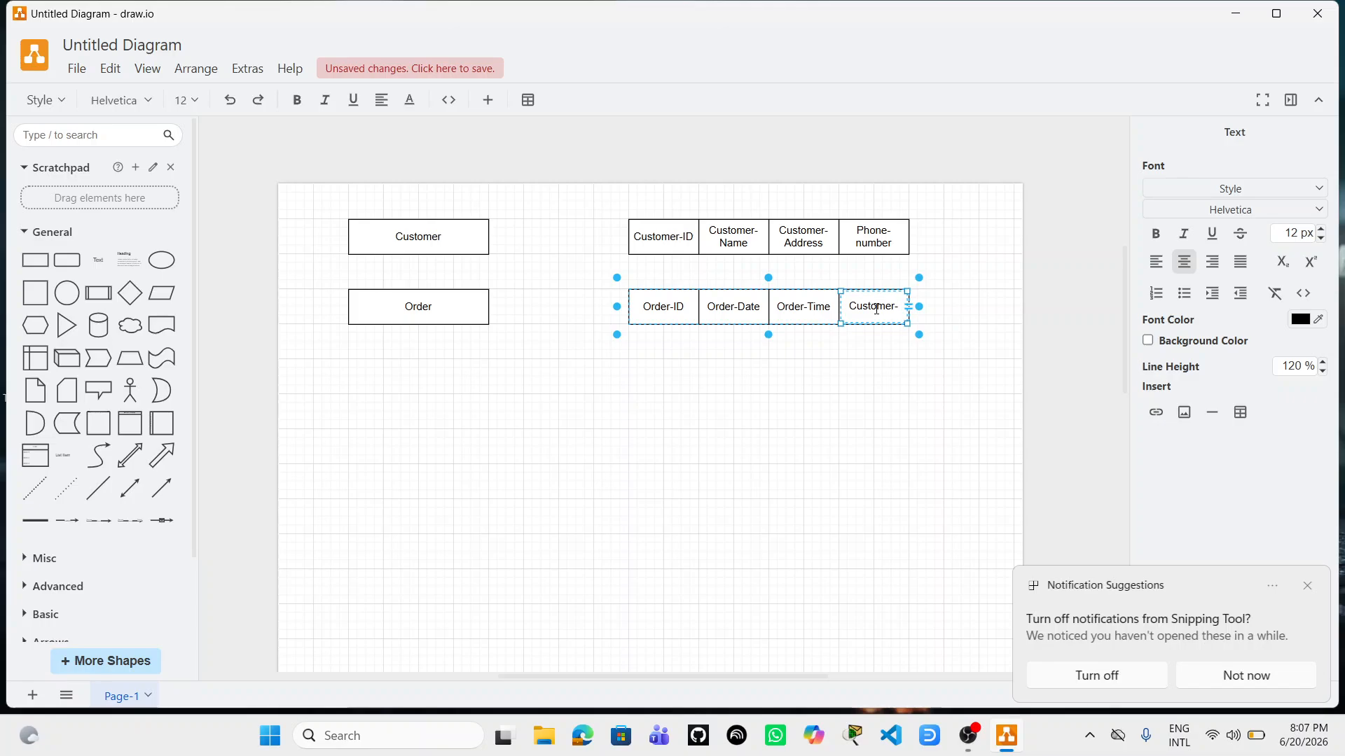
type("ID")
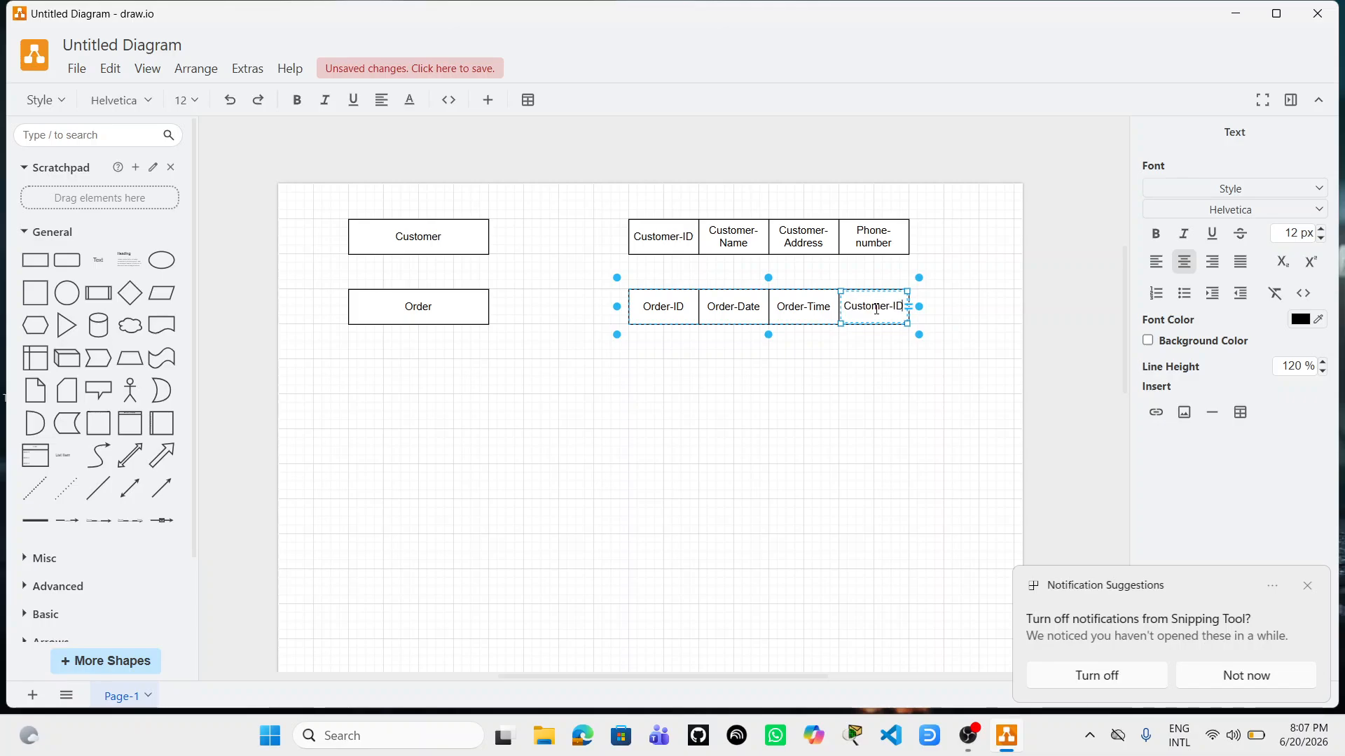
left_click(923, 427)
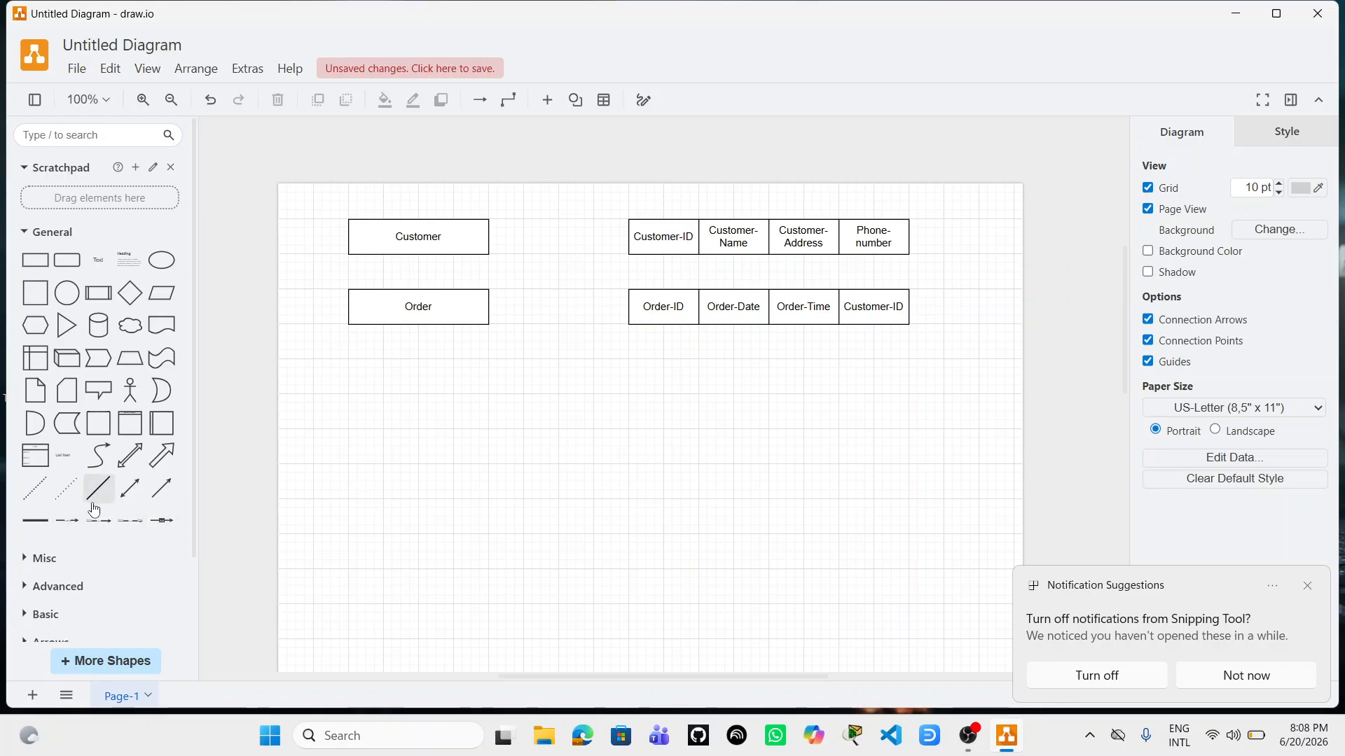
Add a short horizontal solid line in the empty area below the Order attribute row and set its width to 2 pt
mouse_move(94, 501)
left_click_drag(94, 501, 628, 402)
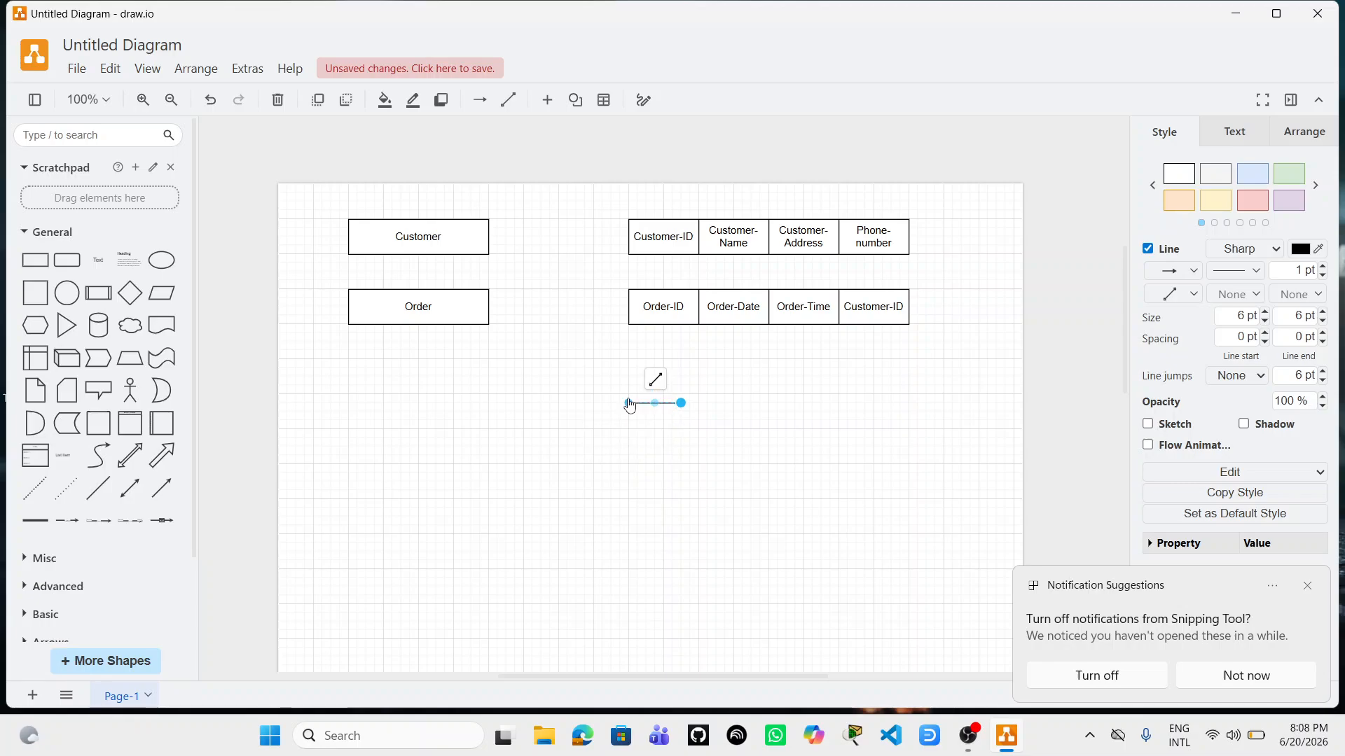
left_click(735, 433)
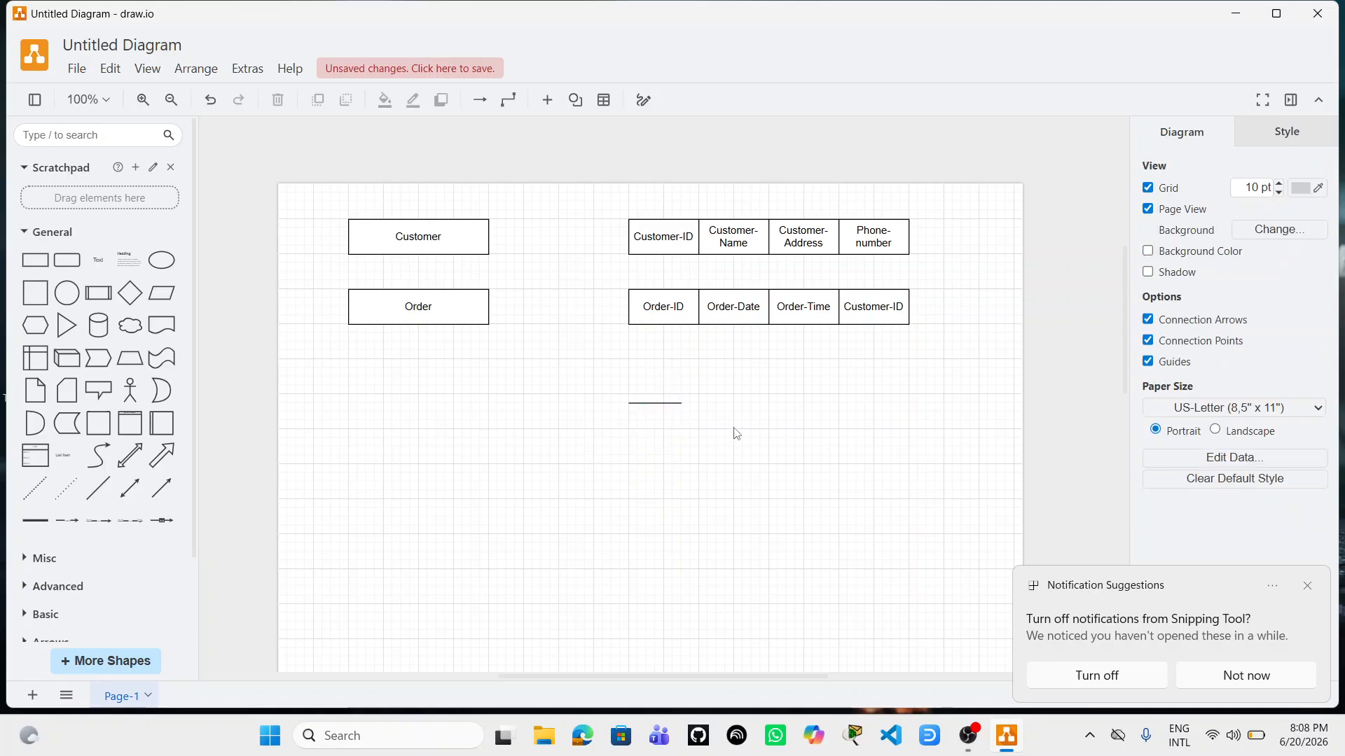
left_click(651, 403)
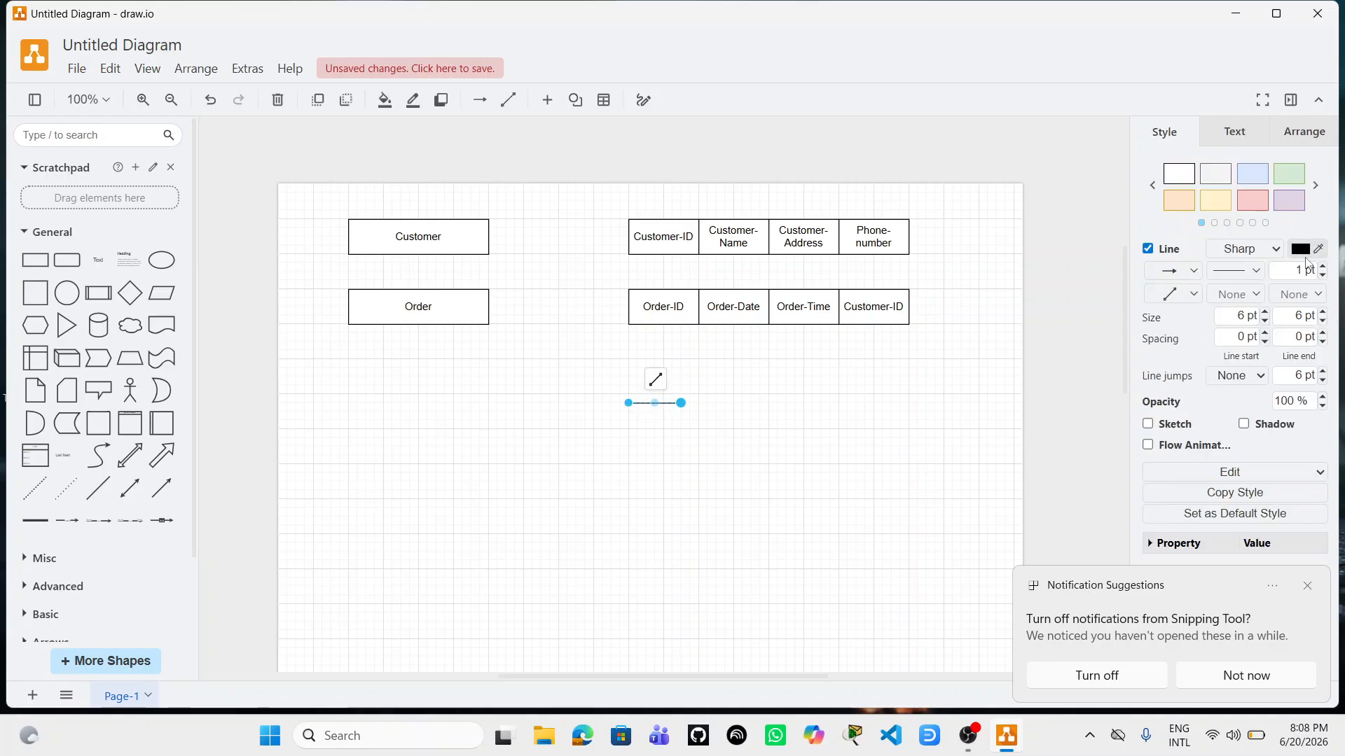
left_click(1326, 268)
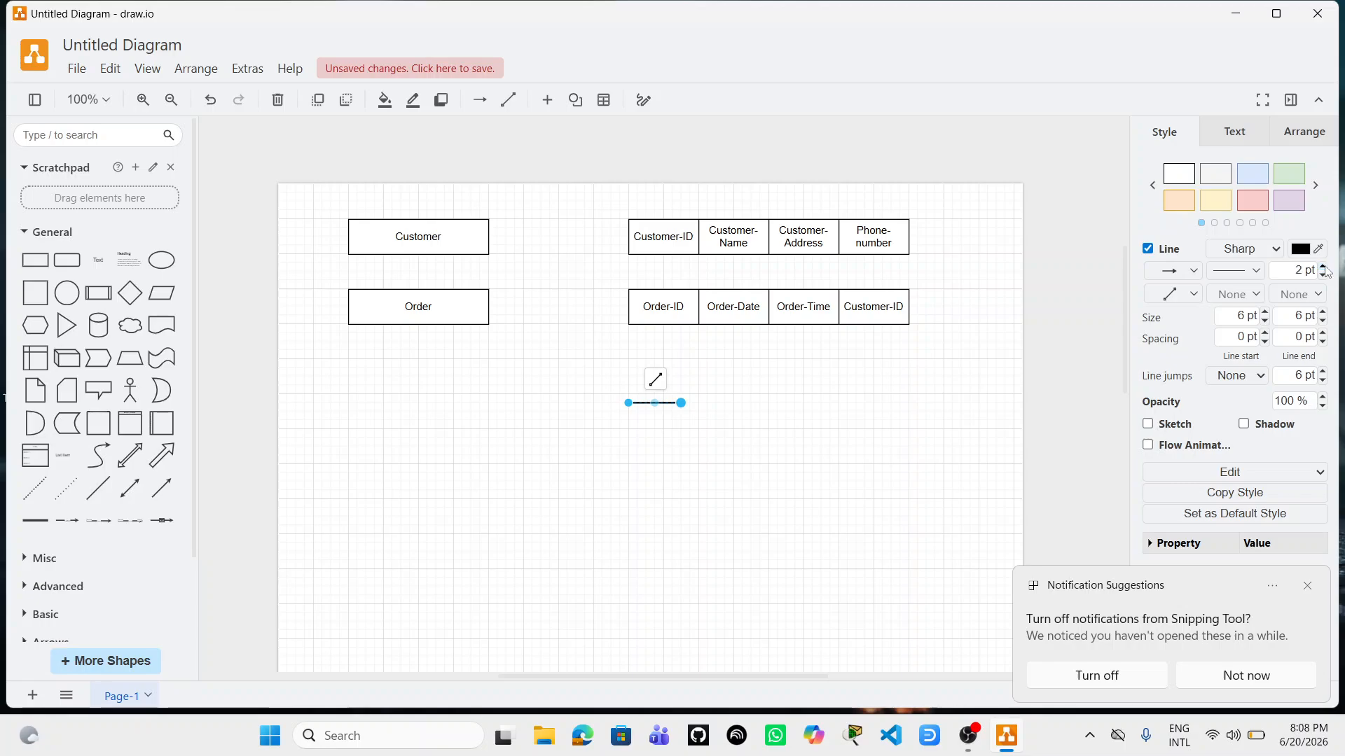
left_click(735, 533)
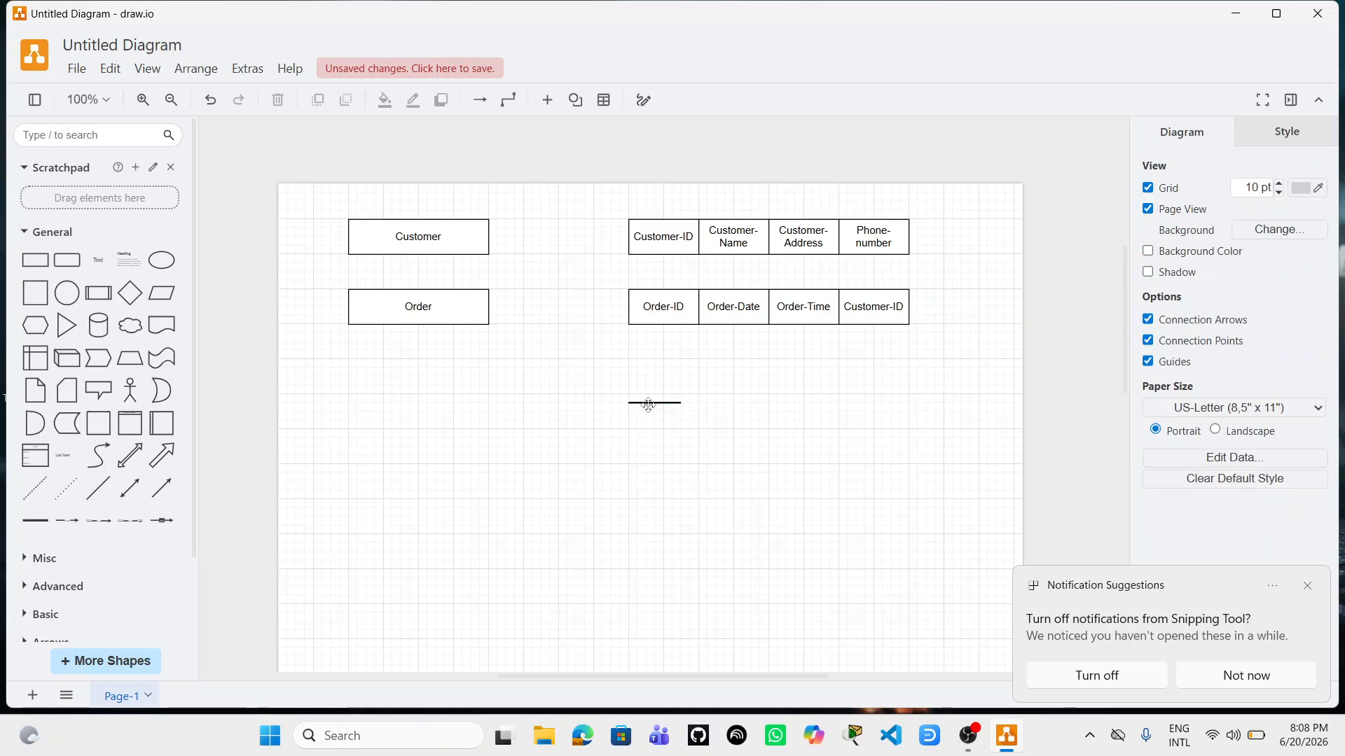
Move the solid line under Customer-ID in the Customer row as an underline and place a copy of it under Order-ID
left_click_drag(648, 405, 653, 250)
left_click(786, 425)
left_click(646, 249)
key("ctrl+c")
key("ctrl+v")
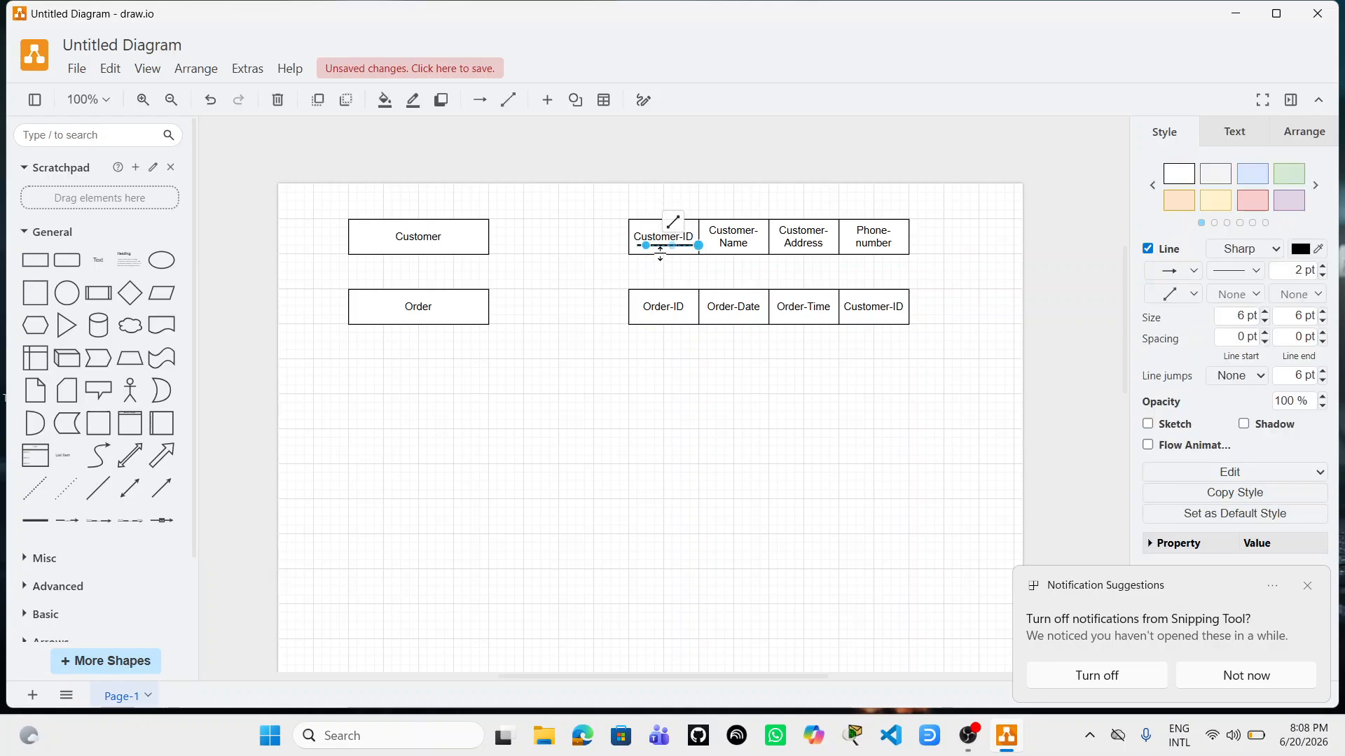
left_click(623, 288)
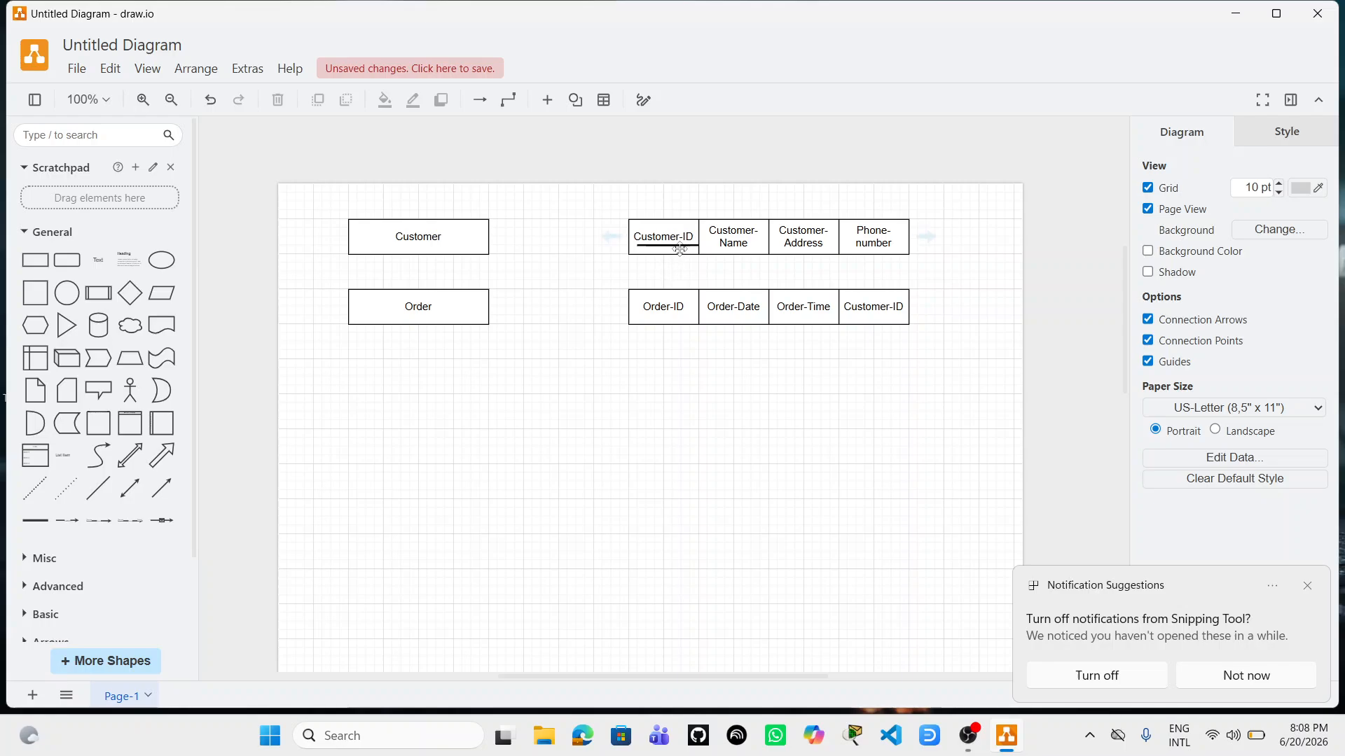
left_click_drag(678, 247, 667, 316)
left_click(738, 394)
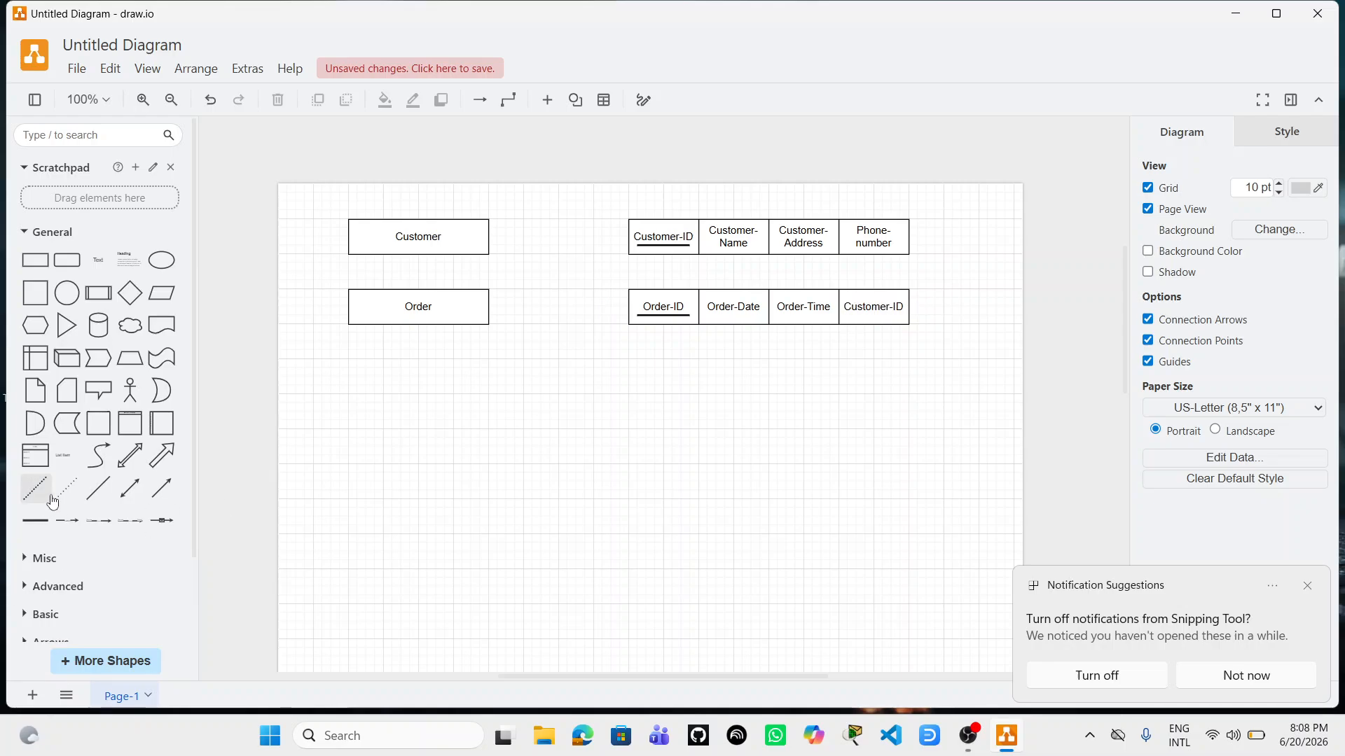
Add a short horizontal dotted line 3 pt wide and place it under Customer-ID in the Order row
mouse_move(59, 500)
left_click_drag(58, 500, 560, 432)
mouse_move(875, 397)
left_mouse_down()
mouse_move(888, 413)
mouse_move(861, 391)
left_mouse_up()
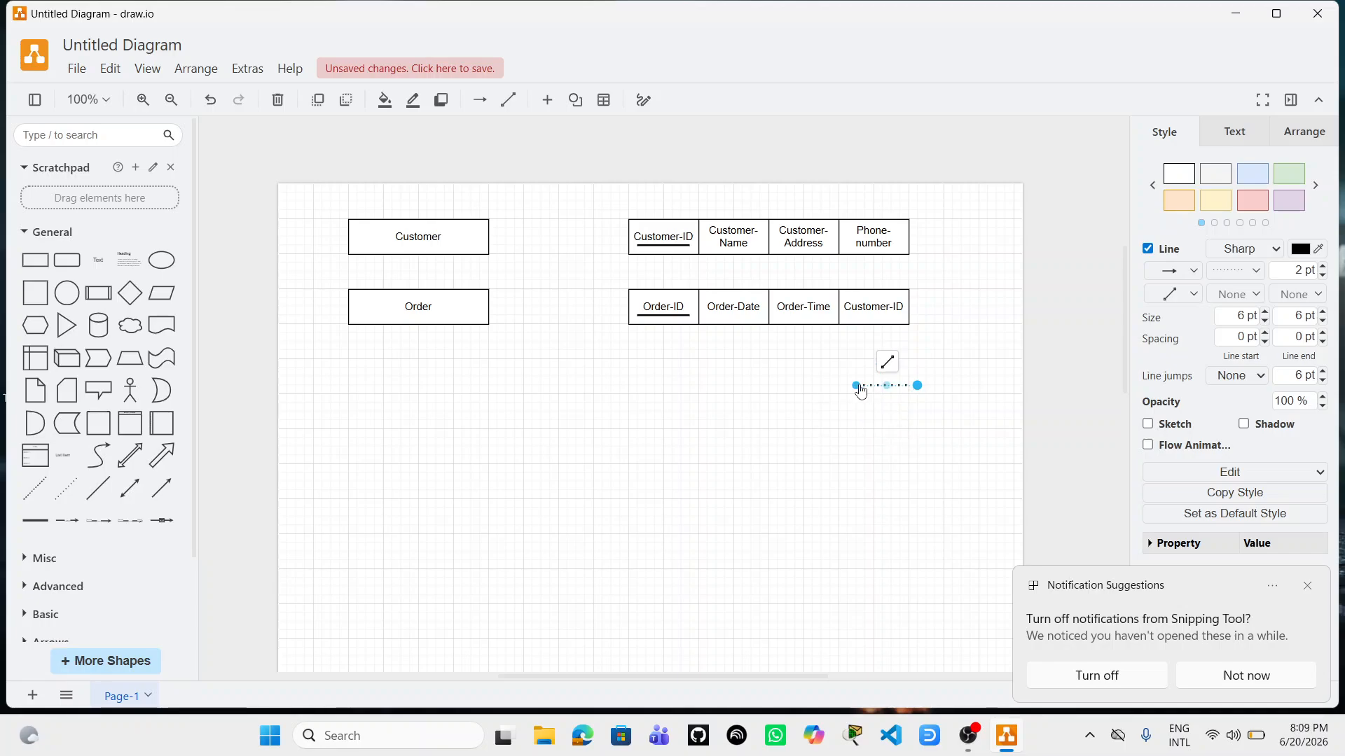
left_click(1323, 267)
left_click_drag(920, 389, 912, 390)
left_click(890, 430)
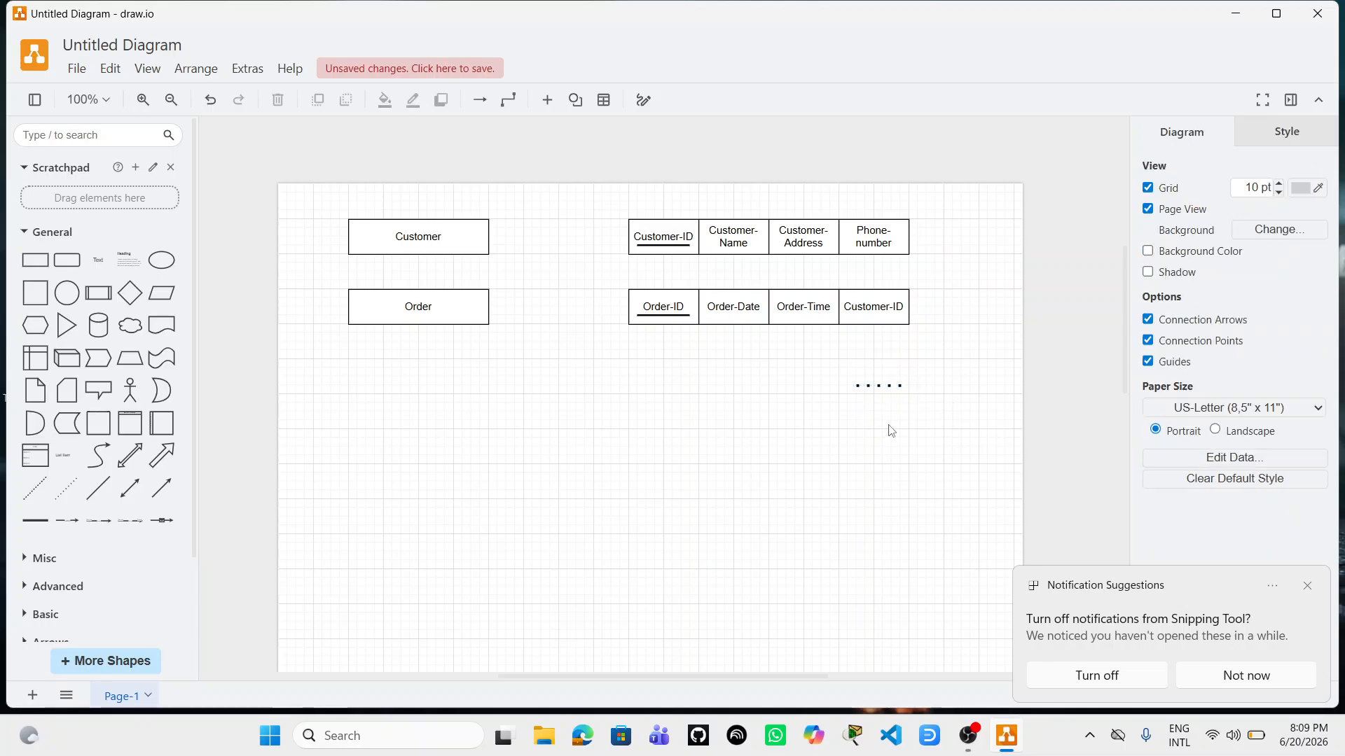
left_click_drag(878, 386, 869, 317)
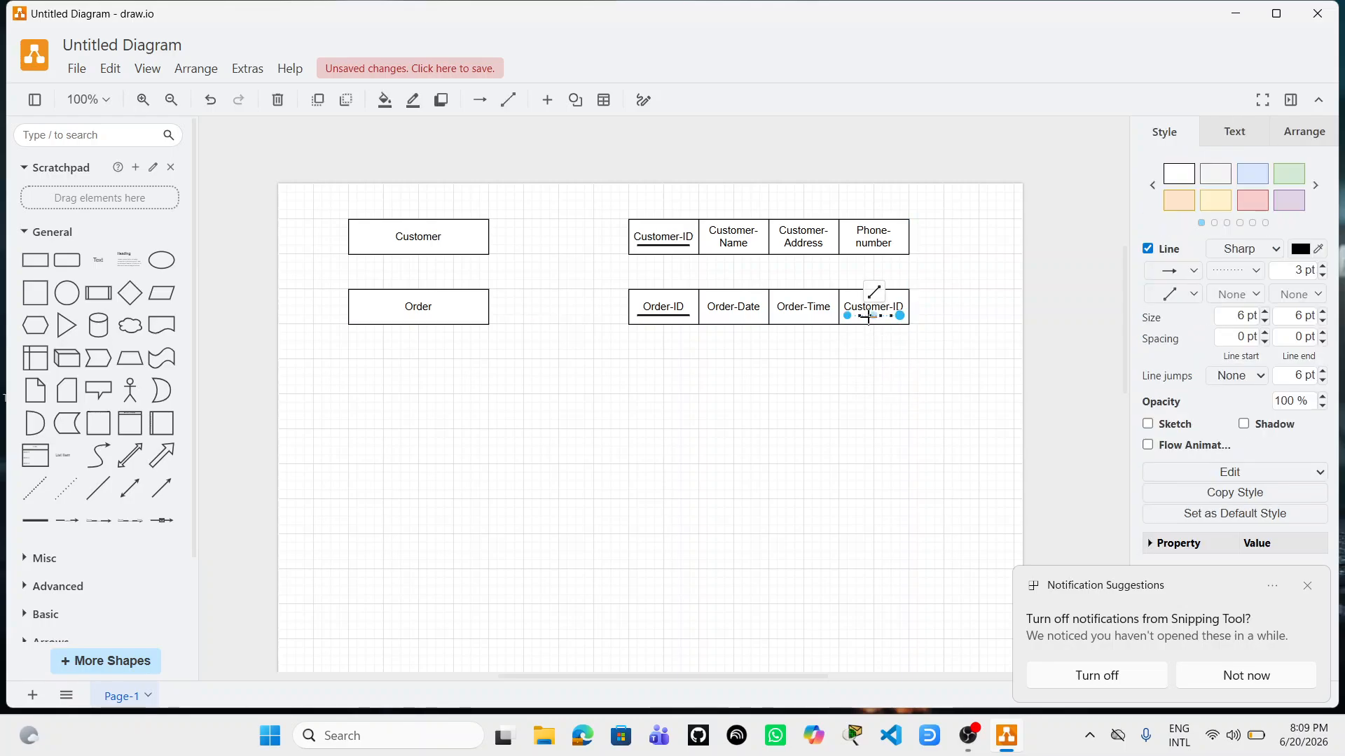
left_click(830, 457)
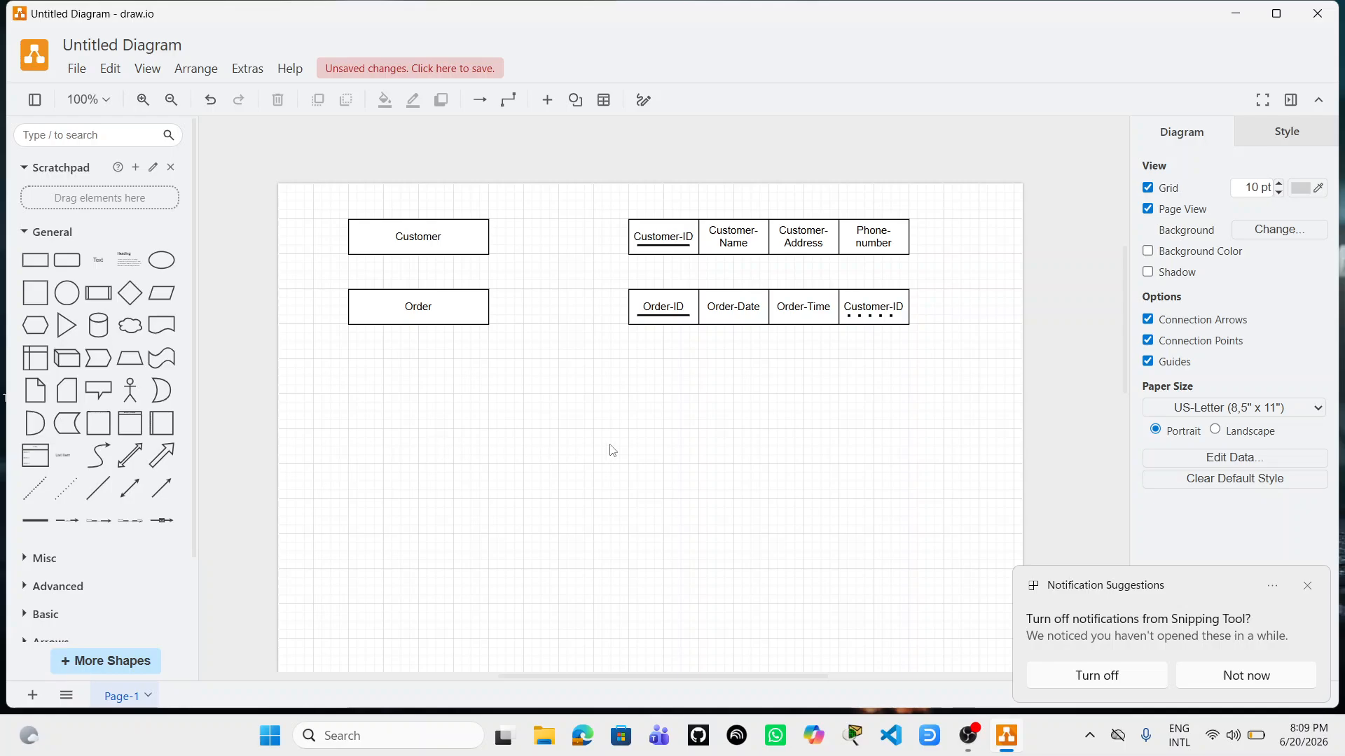
Add a directional arrow connector and attach its tail to the bottom edge of the Customer-ID cell in the Order row
left_click(161, 489)
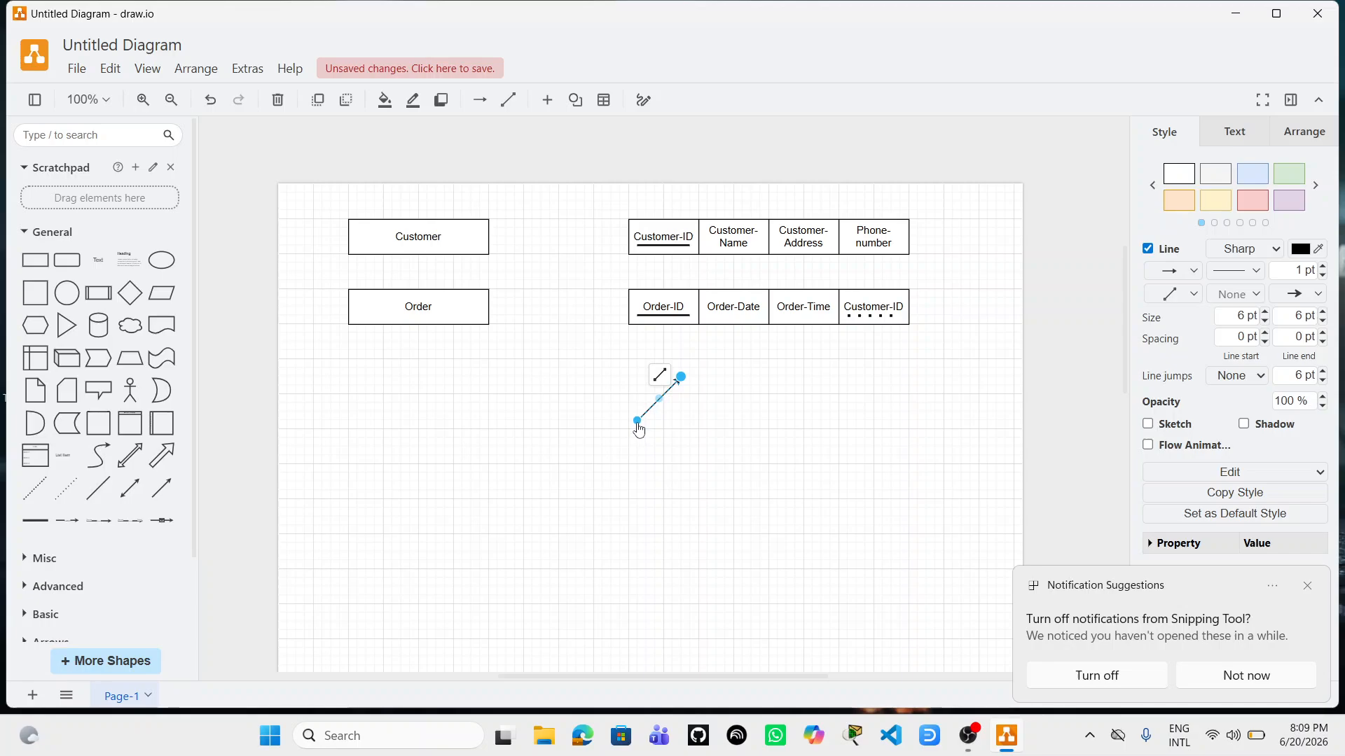
mouse_move(637, 419)
left_mouse_down()
mouse_move(811, 391)
mouse_move(875, 342)
mouse_move(640, 423)
left_mouse_up()
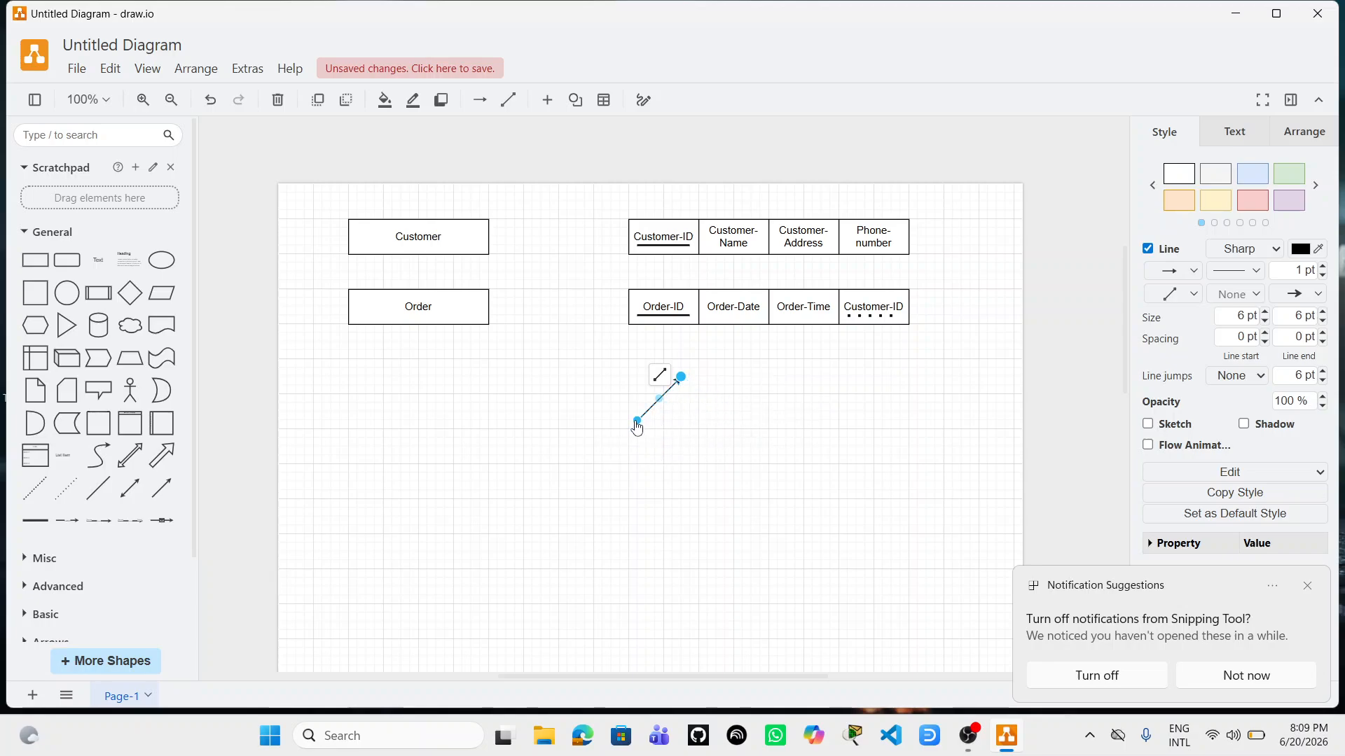
left_click_drag(636, 424, 872, 326)
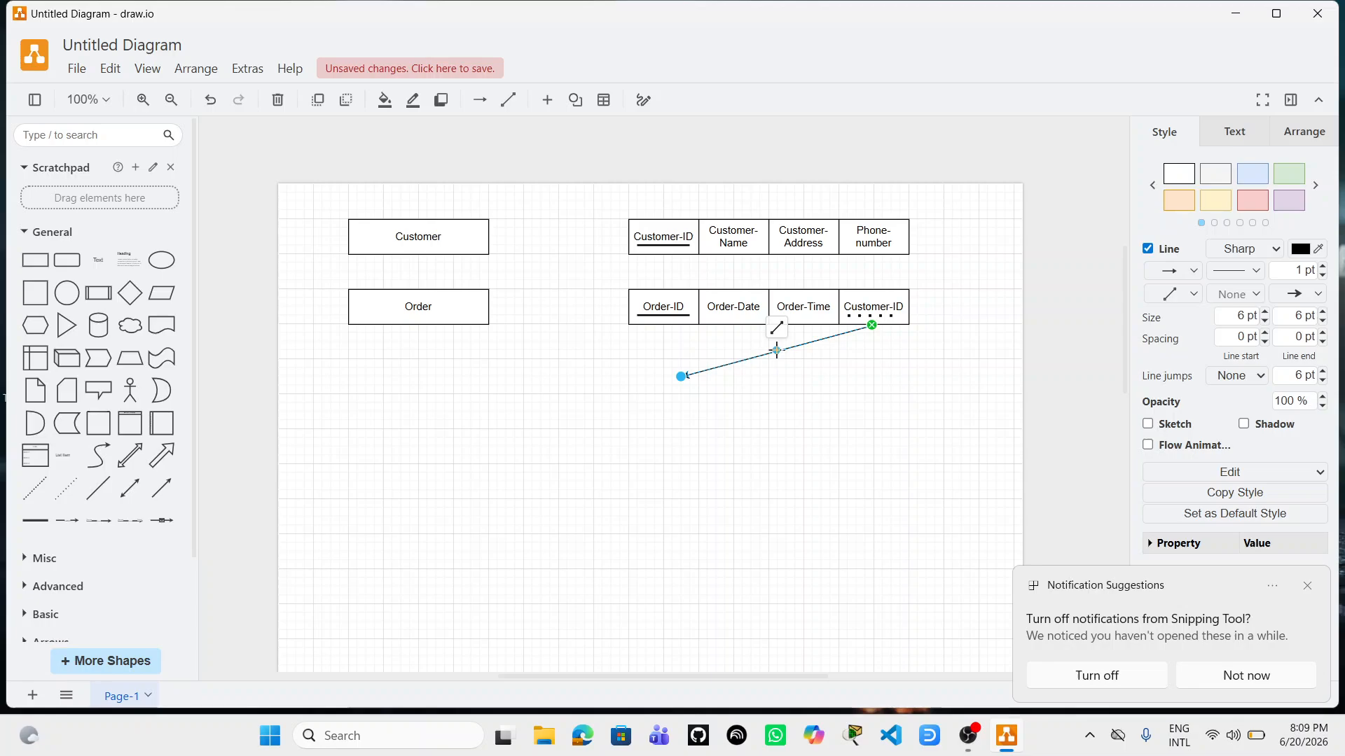
Route the arrow beneath the Order row and up its left side, connecting its head to the left edge of the Customer row's Customer-ID cell
left_click_drag(777, 350, 873, 348)
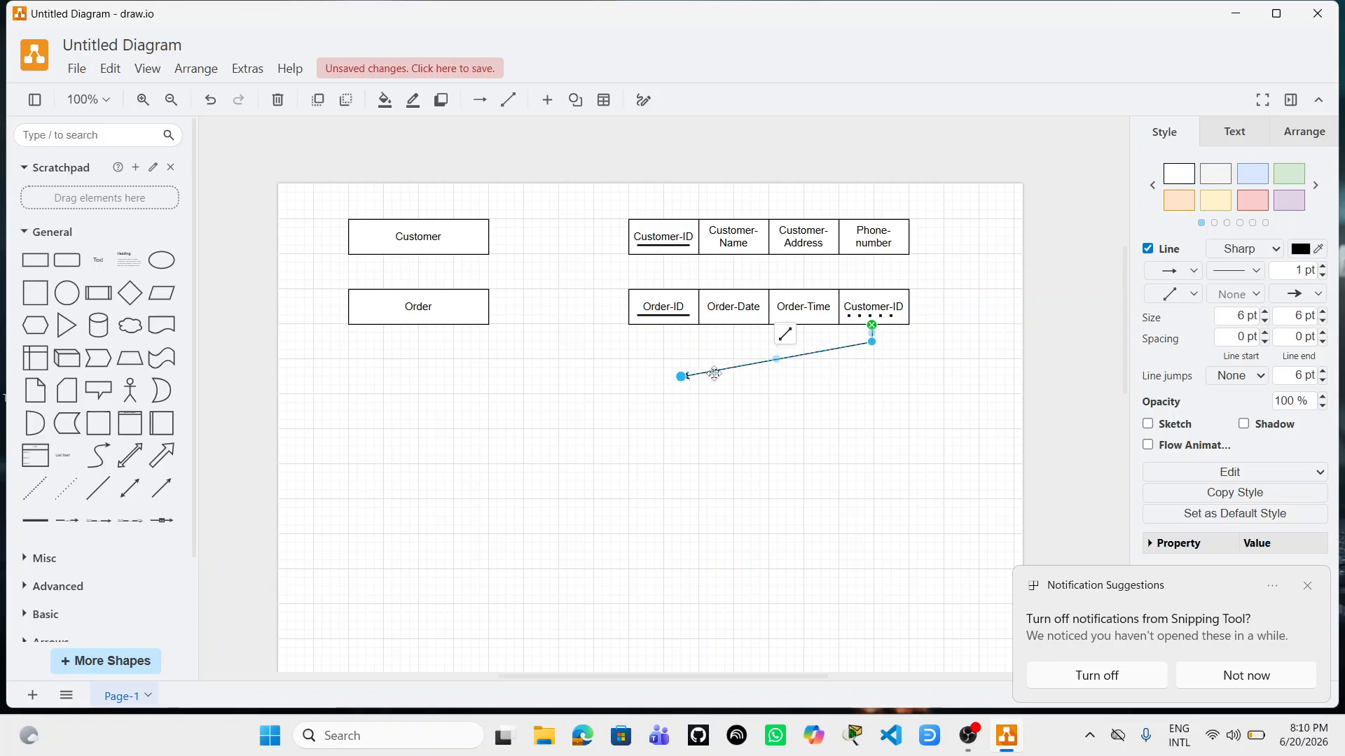
left_click_drag(680, 379, 516, 343)
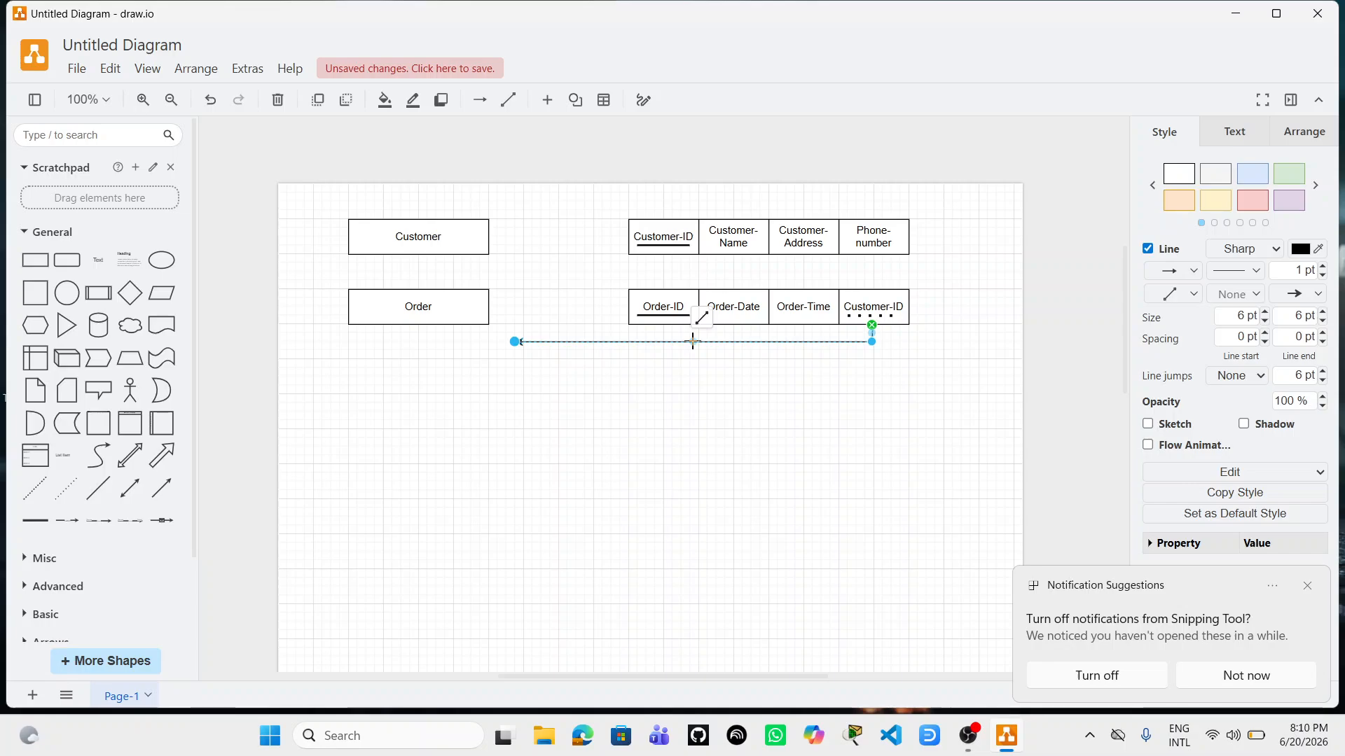
left_click_drag(692, 342, 611, 342)
left_click_drag(514, 346, 587, 240)
left_click_drag(606, 217, 611, 209)
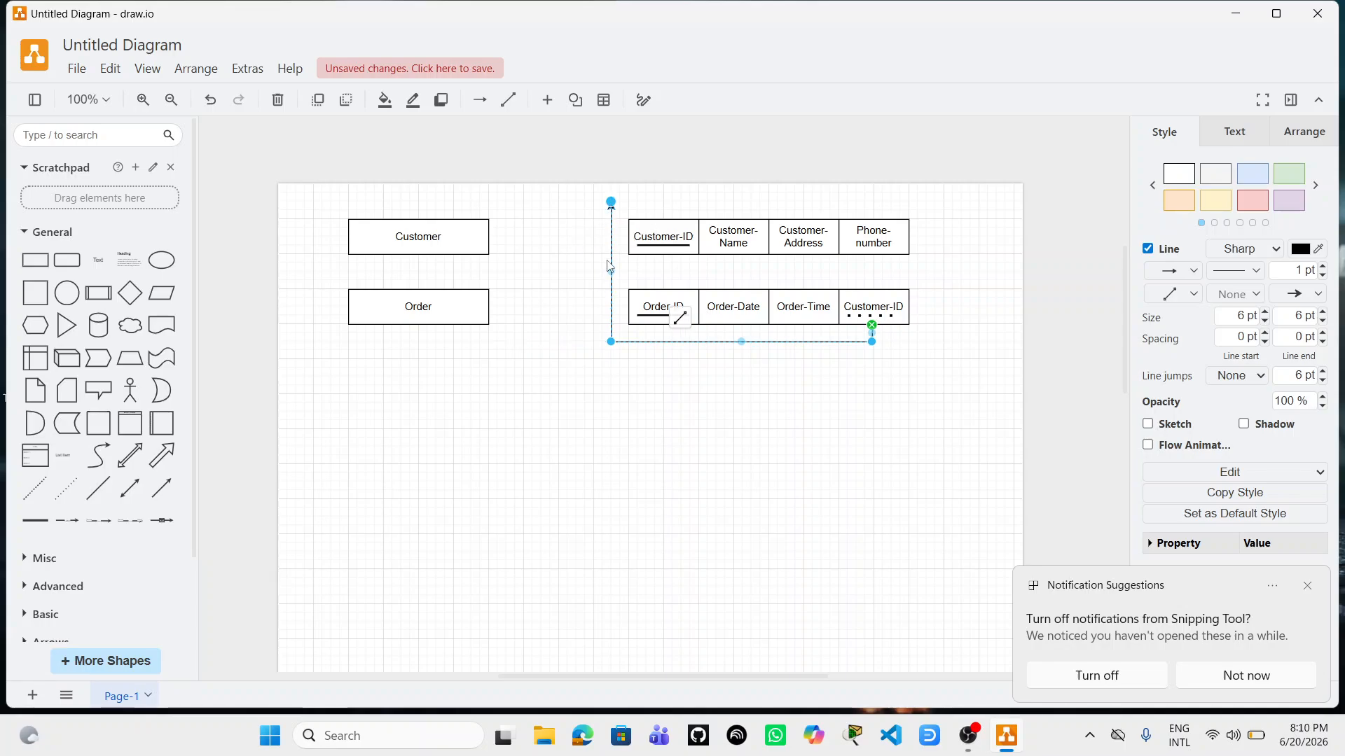
left_click_drag(610, 270, 629, 236)
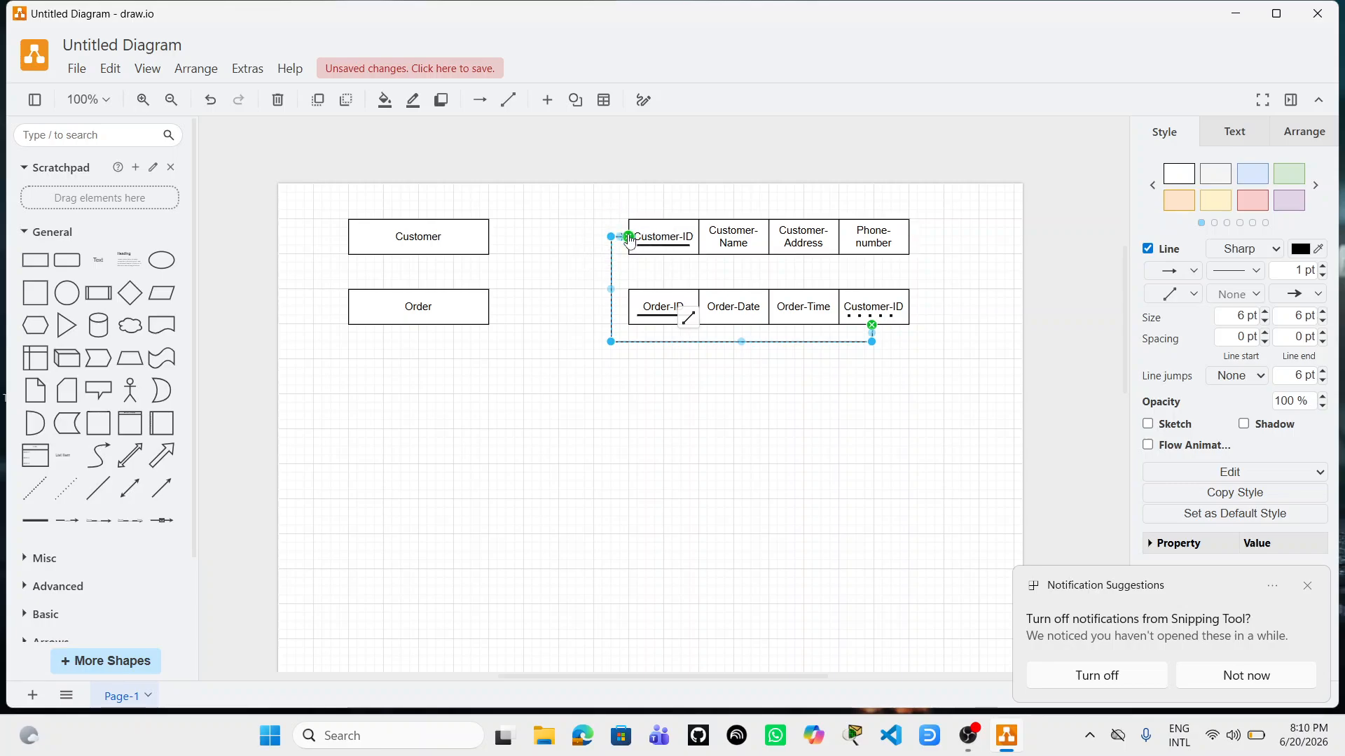
left_click(752, 510)
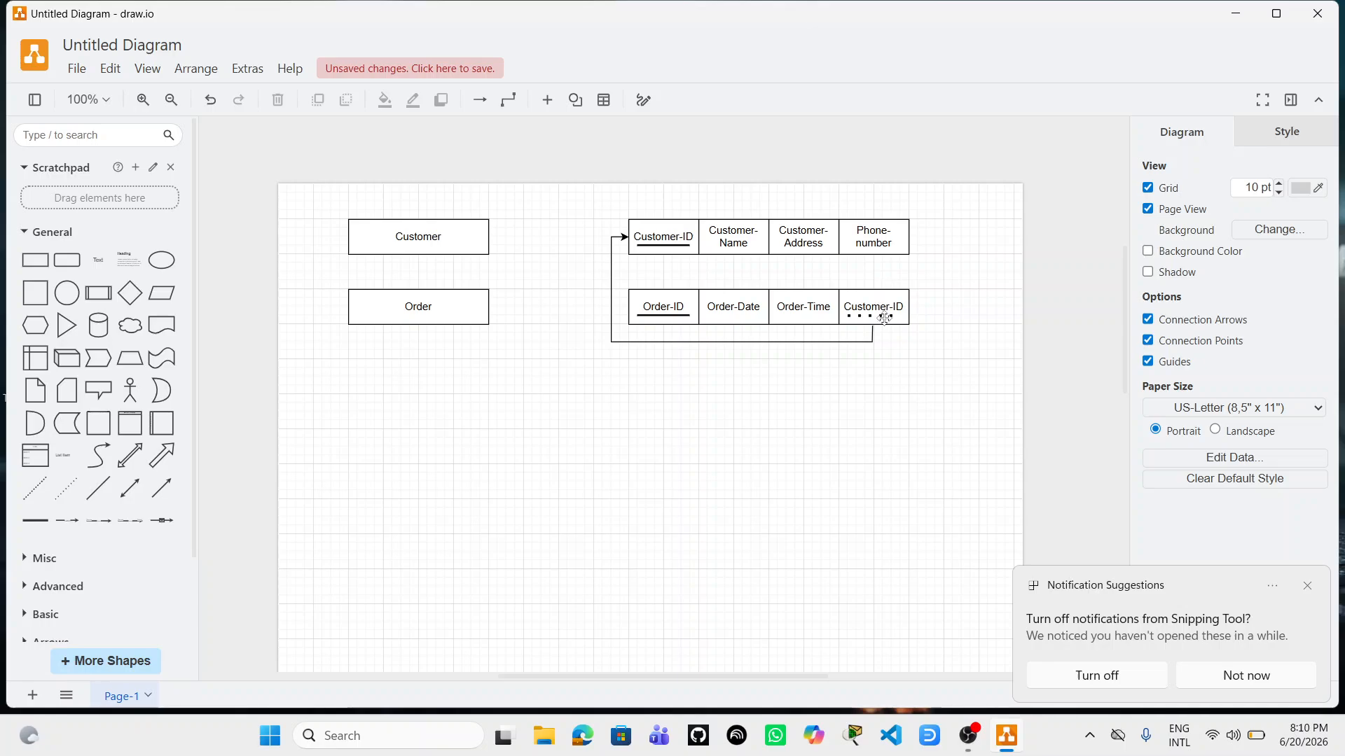
Bring up the save dialog for the untitled diagram and dismiss it without saving
key("ctrl+s")
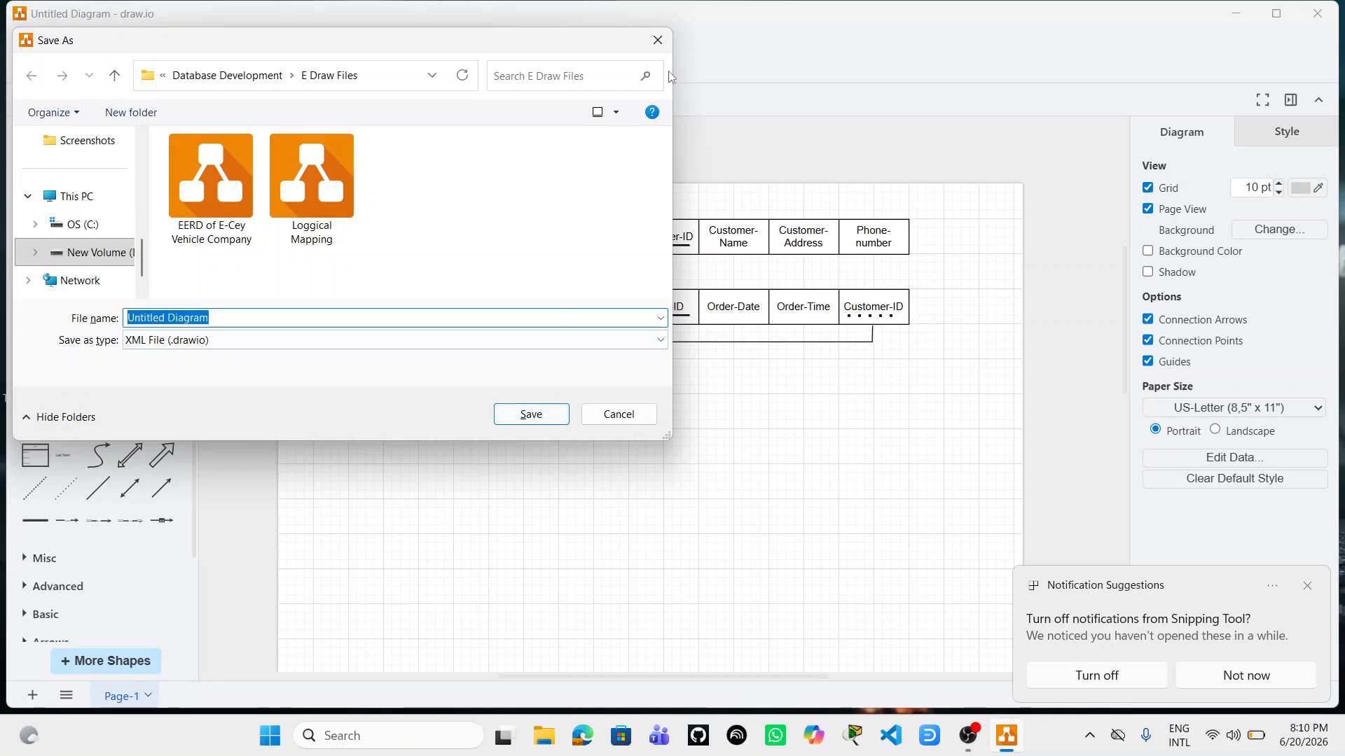
left_click(658, 40)
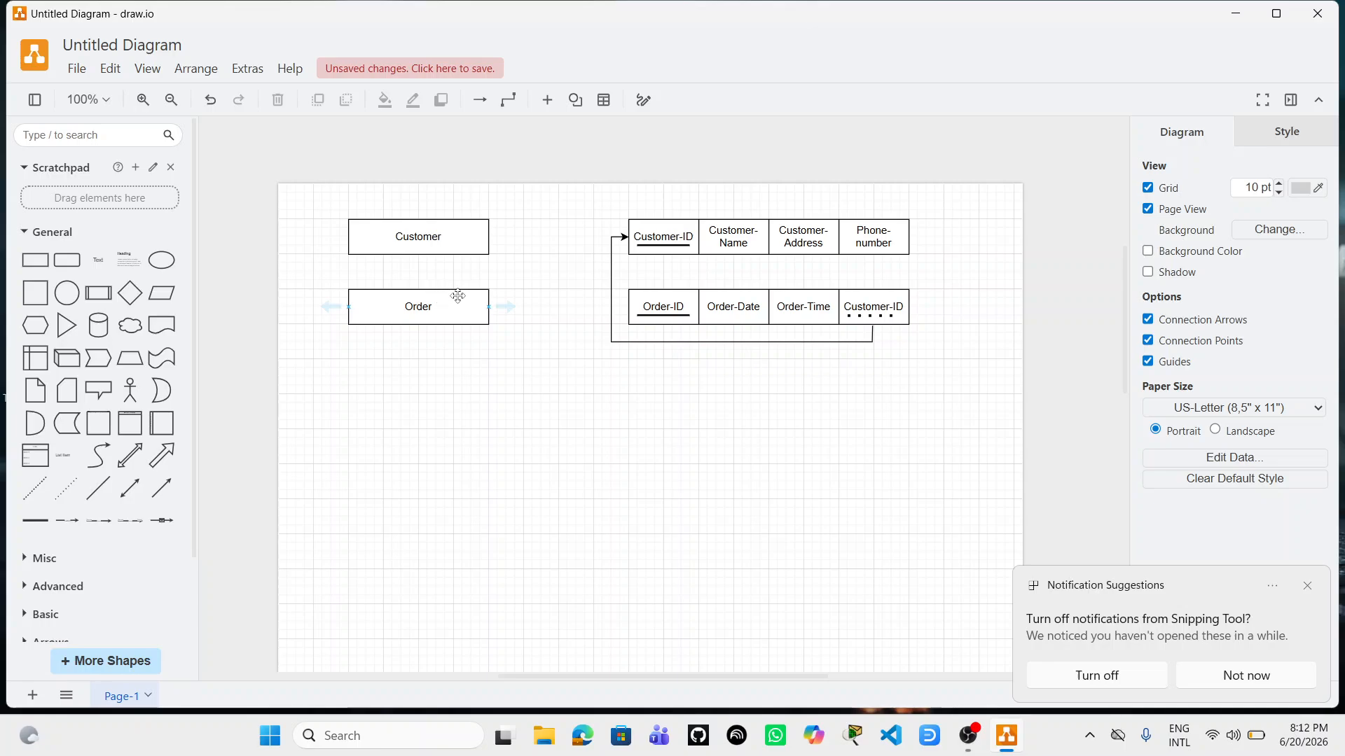
left_click(709, 317)
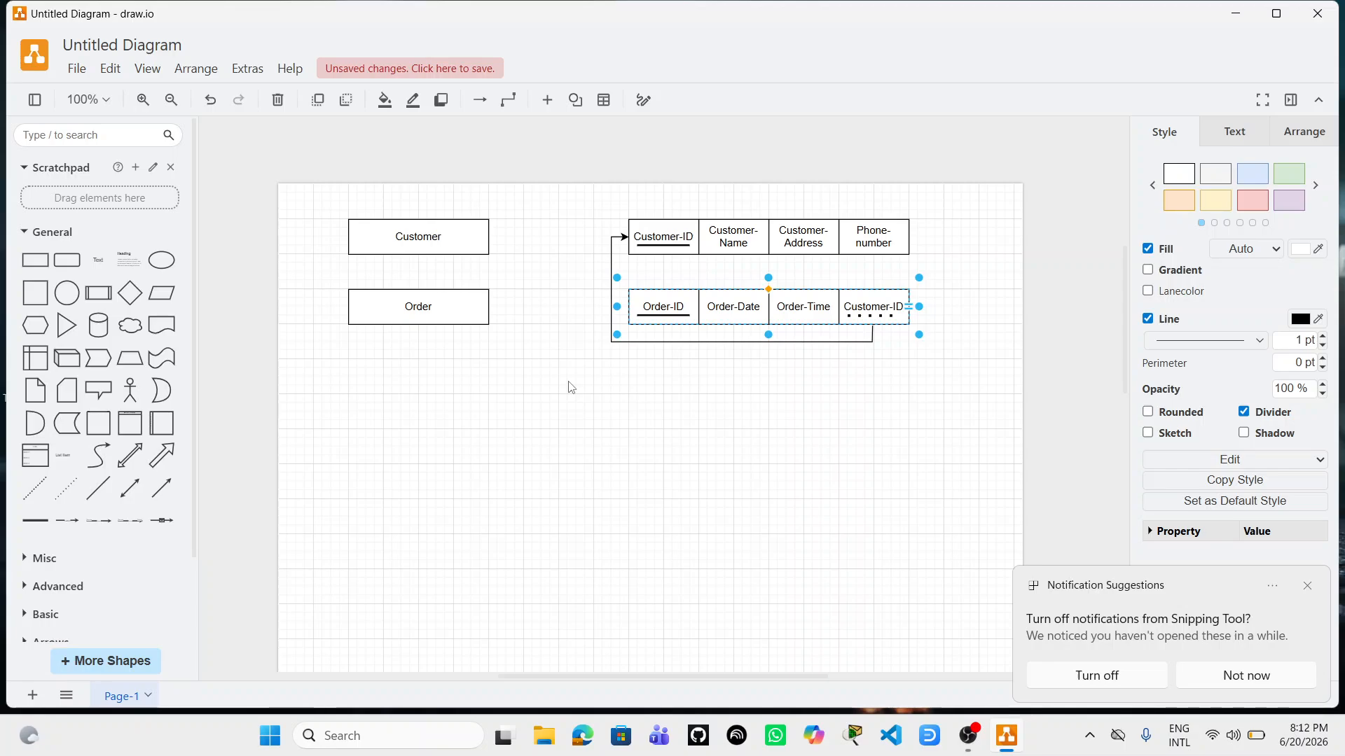
Set up a JPEG export of the diagram with the size set to Page, and dismiss it without exporting
left_click(77, 70)
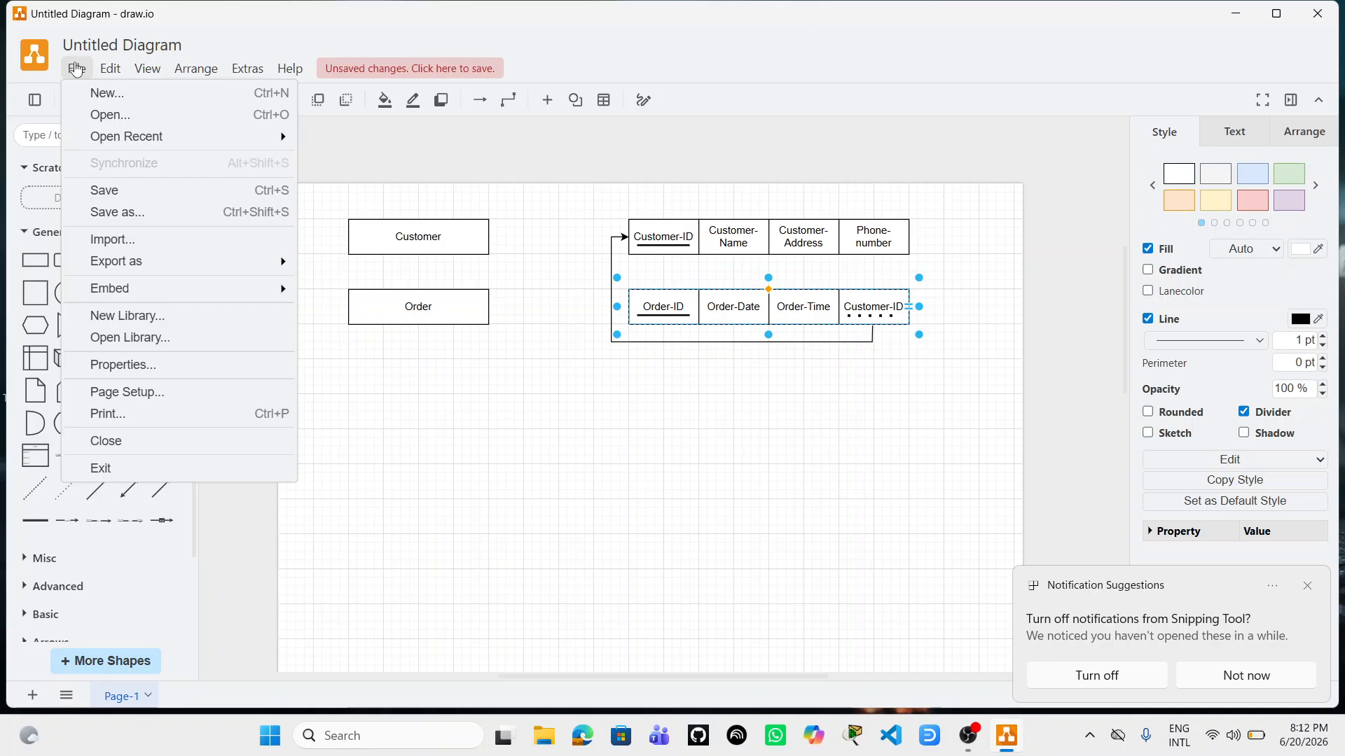
mouse_move(205, 261)
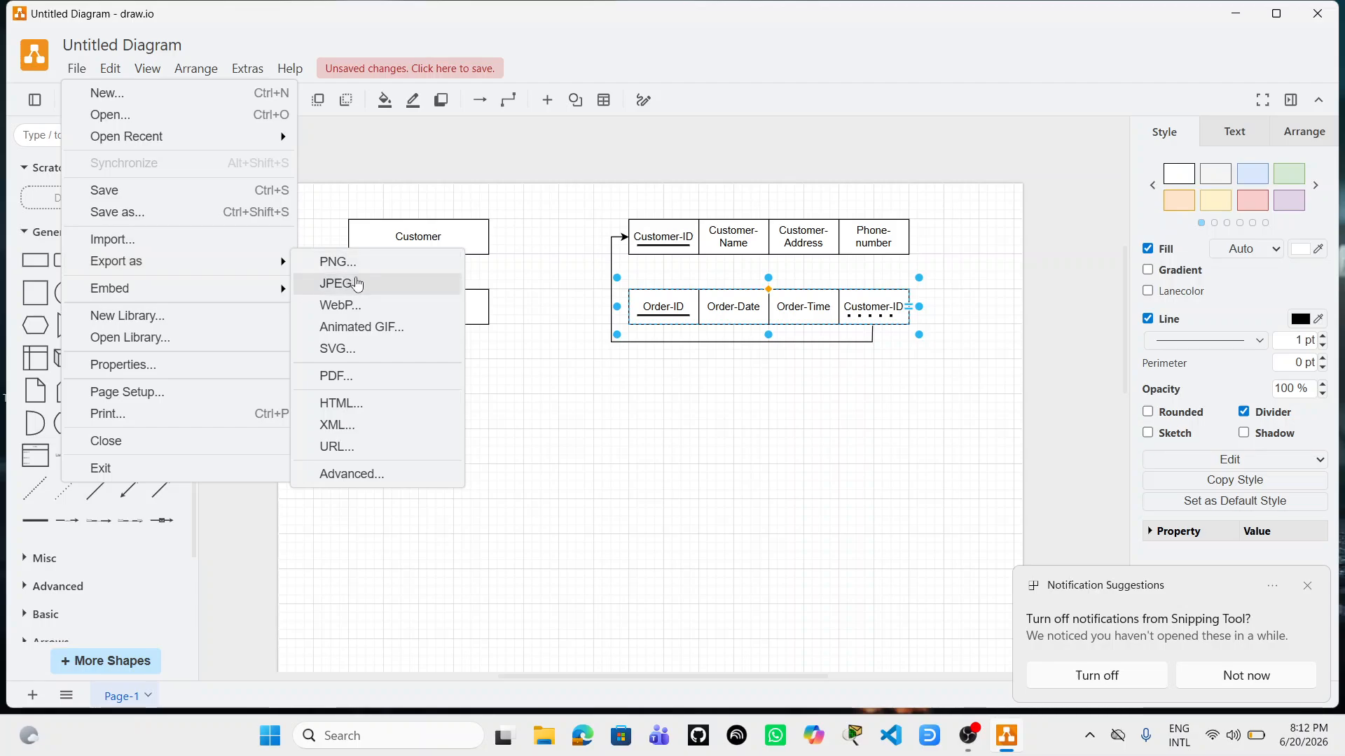
left_click(355, 277)
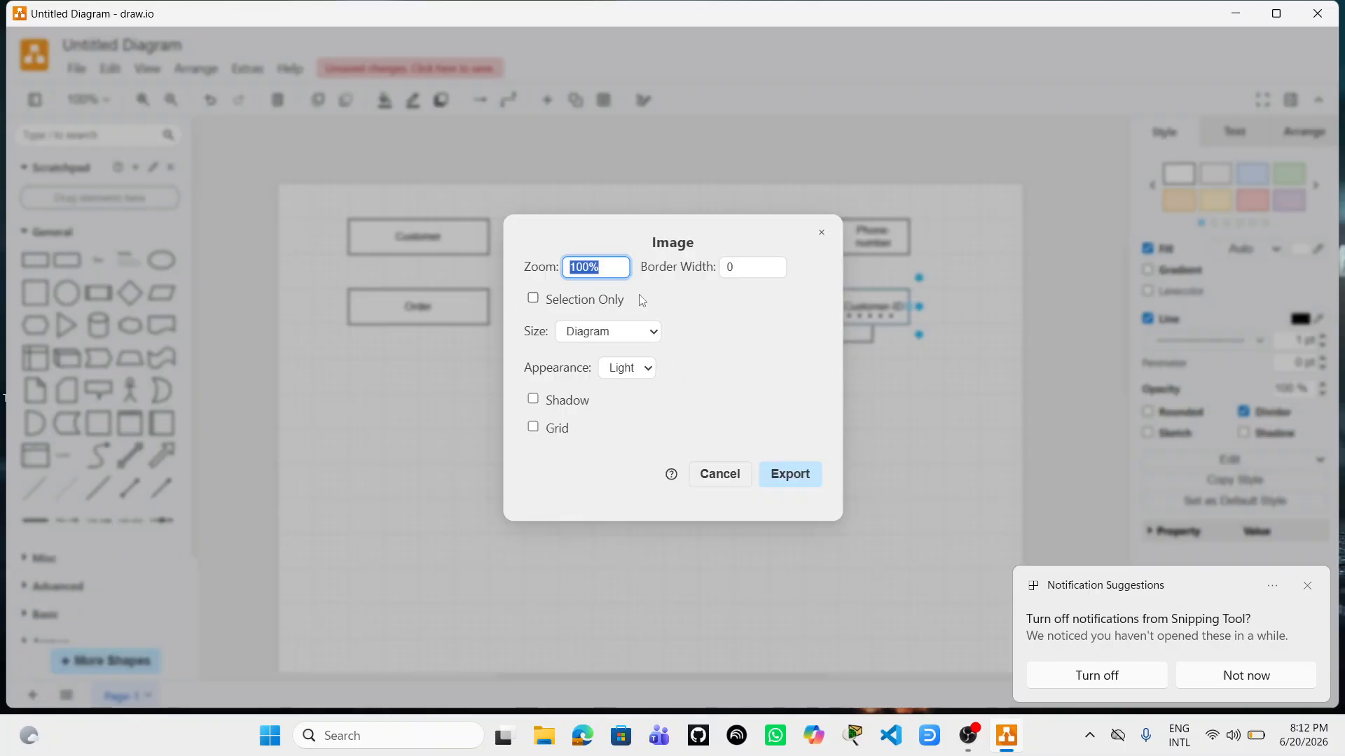
left_click(655, 334)
left_click(625, 393)
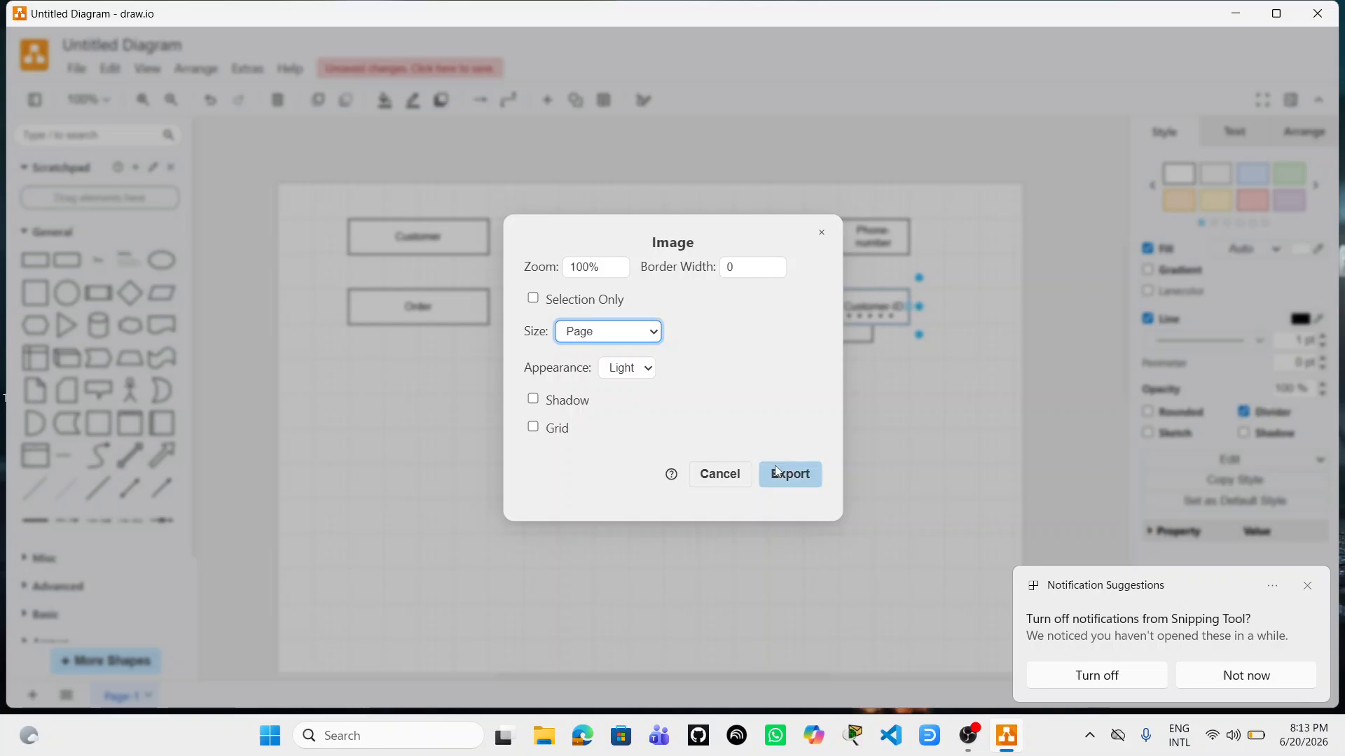
left_click(821, 233)
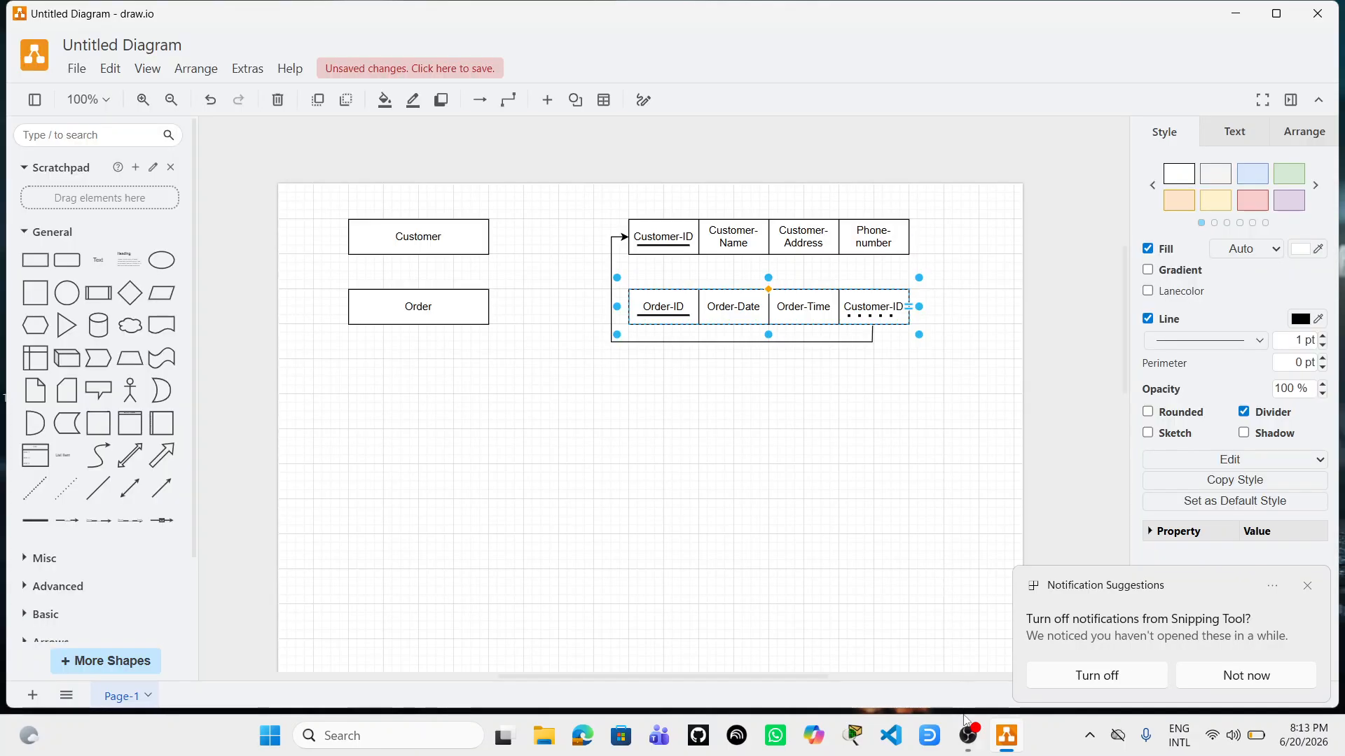
mouse_move(968, 734)
left_click(969, 676)
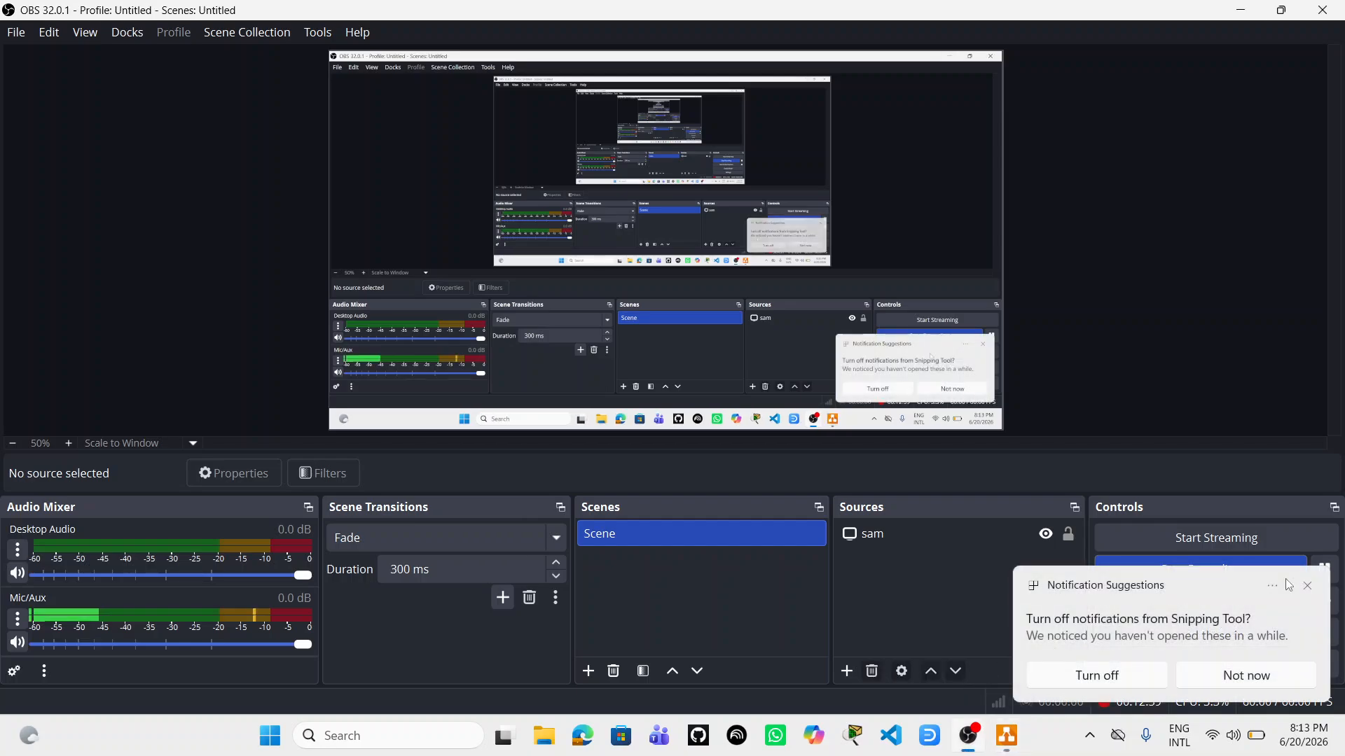